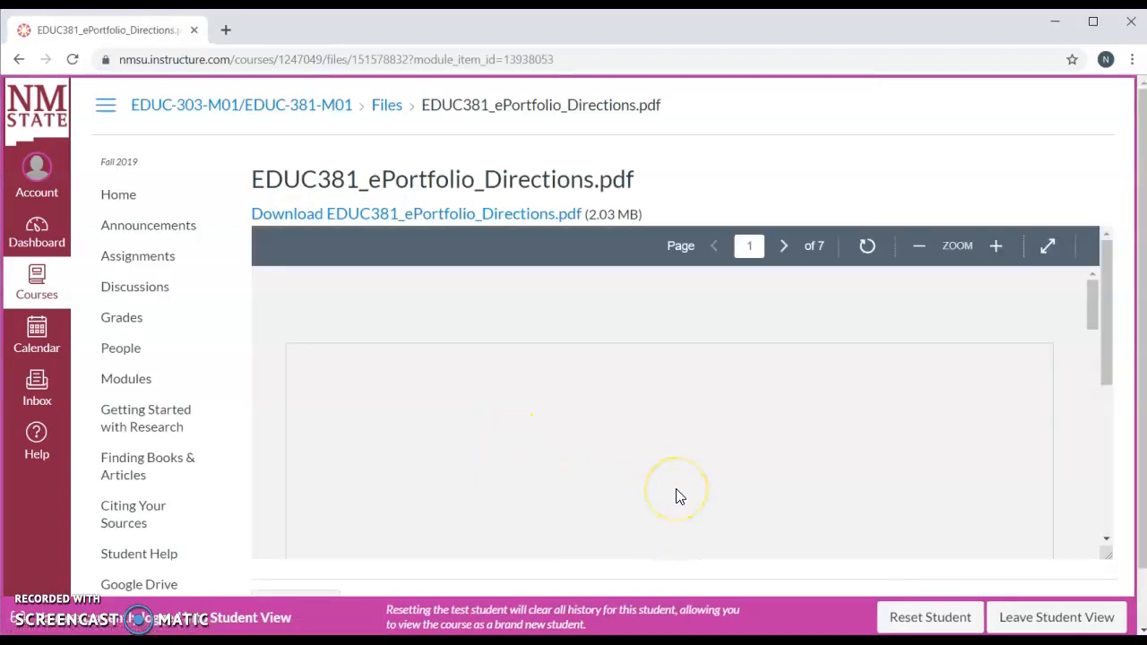
- Look through the ePortfolio directions PDF as far as Part 4 on uploading documents from Google Drive
scroll(678, 497, "down", 5)
scroll(679, 495, "down", 15)
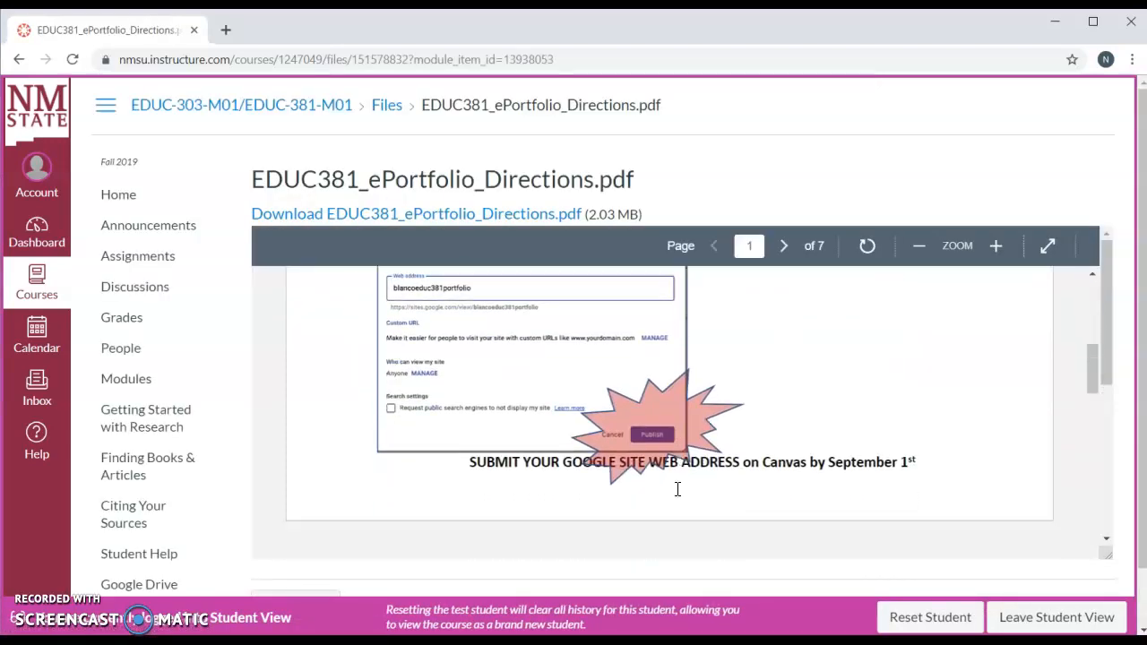
scroll(678, 497, "down", 12)
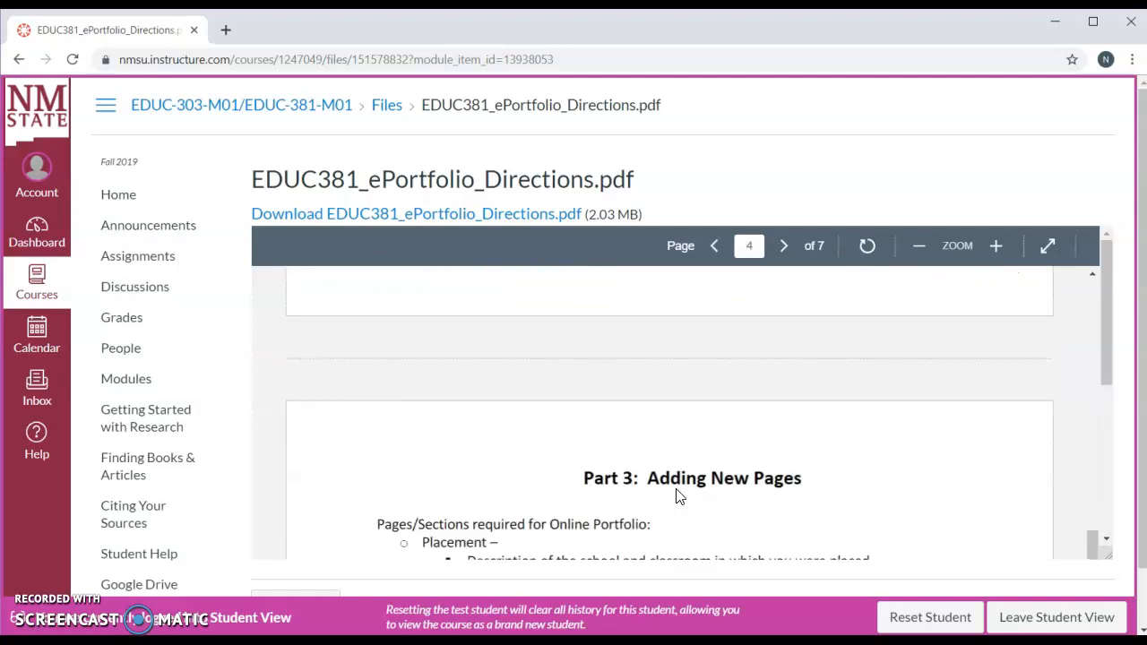
scroll(679, 497, "down", 4)
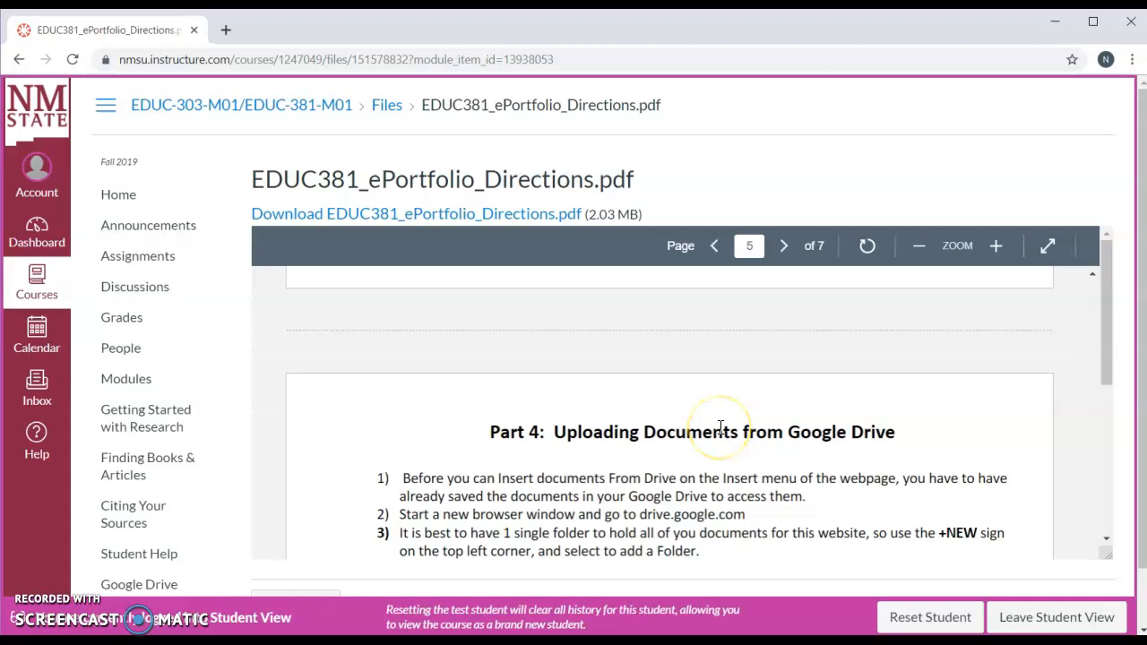
scroll(715, 491, "down", 1)
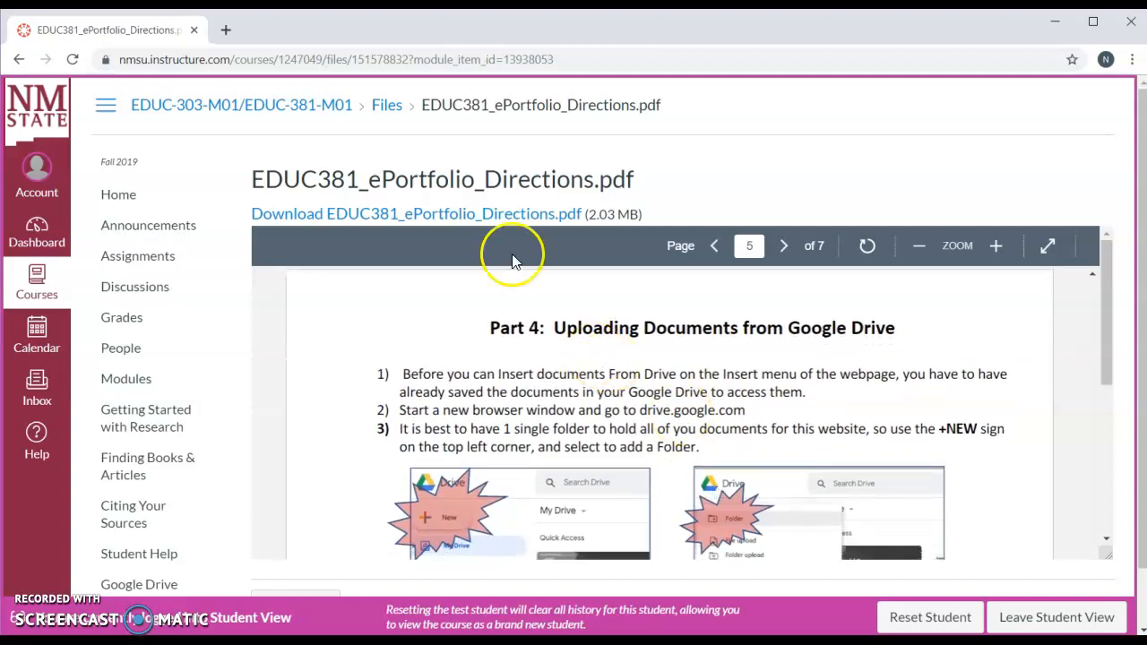
- Open Google Sites in a new browser tab and go to the Placement page of the EDUC 381 field experience site
left_click(227, 30)
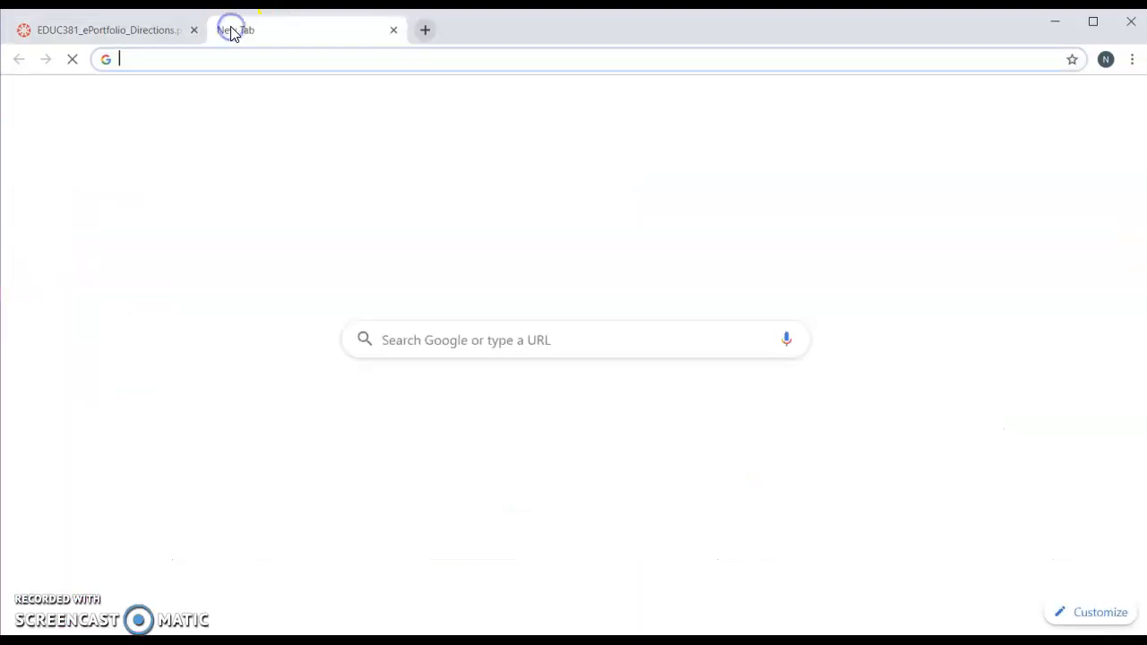
type("sites")
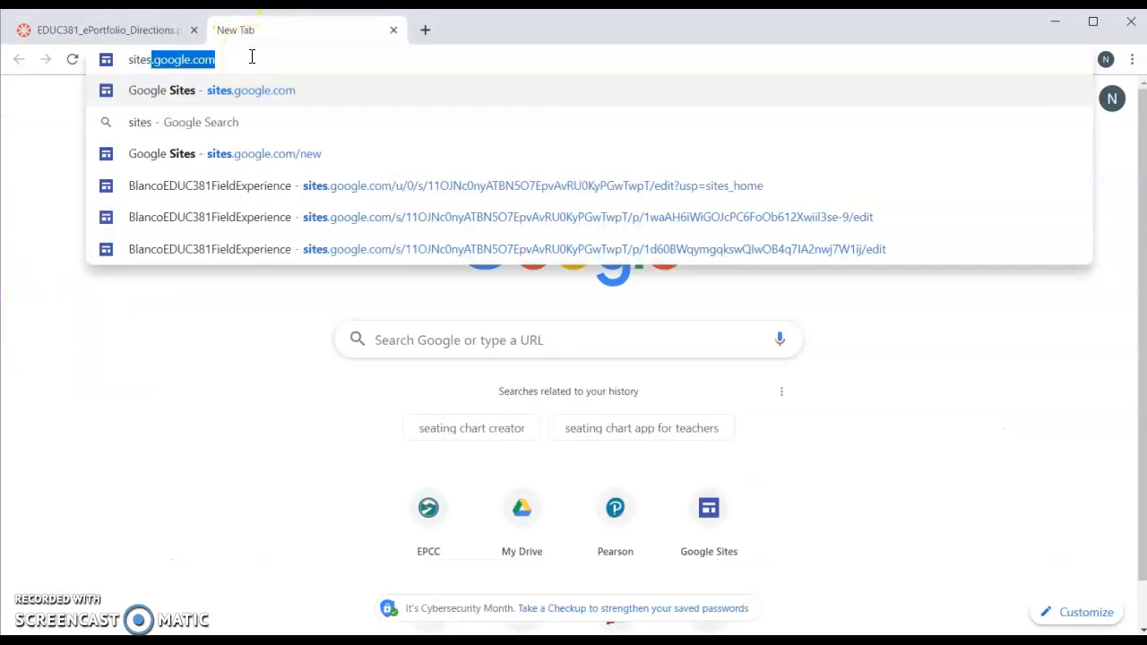
key("Return")
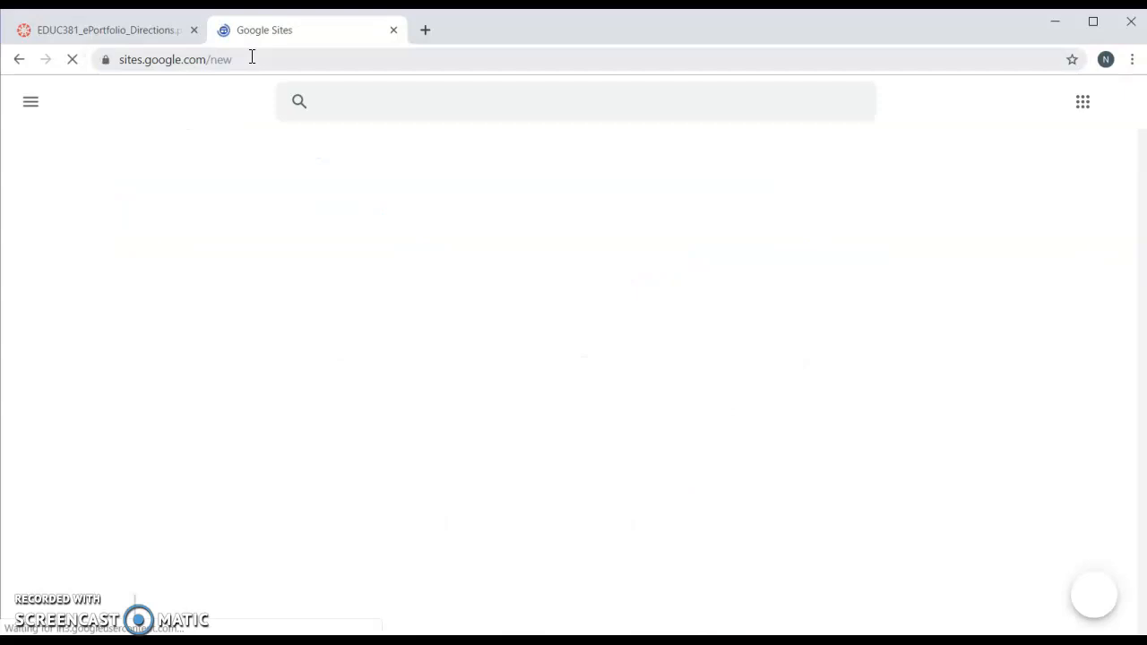
left_click(289, 285)
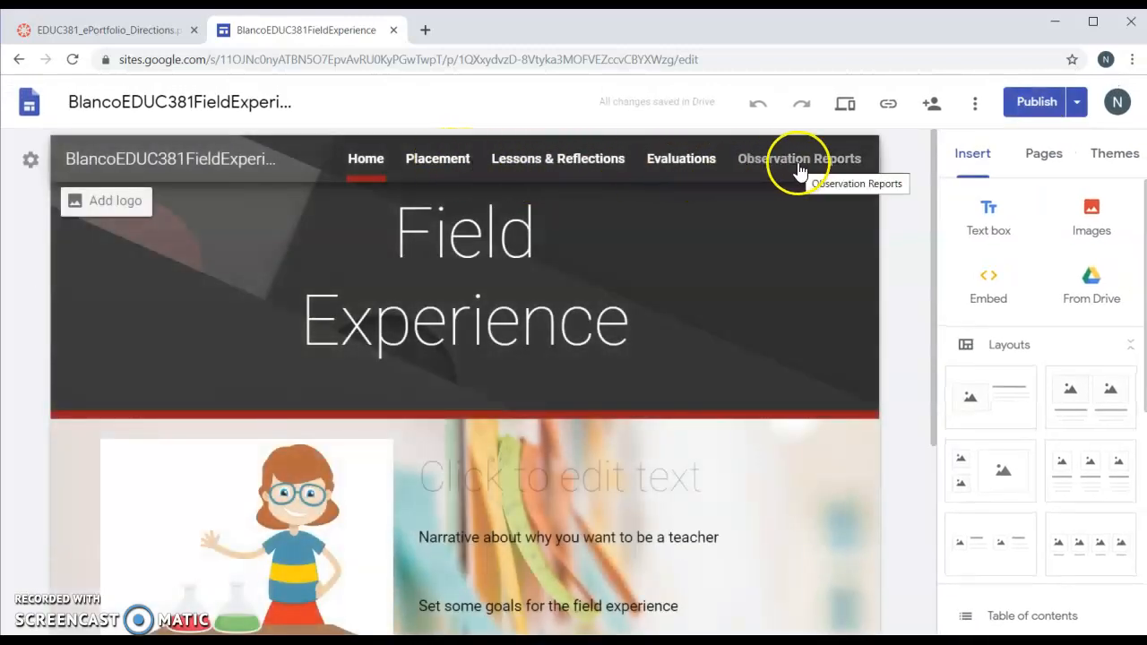
left_click(430, 168)
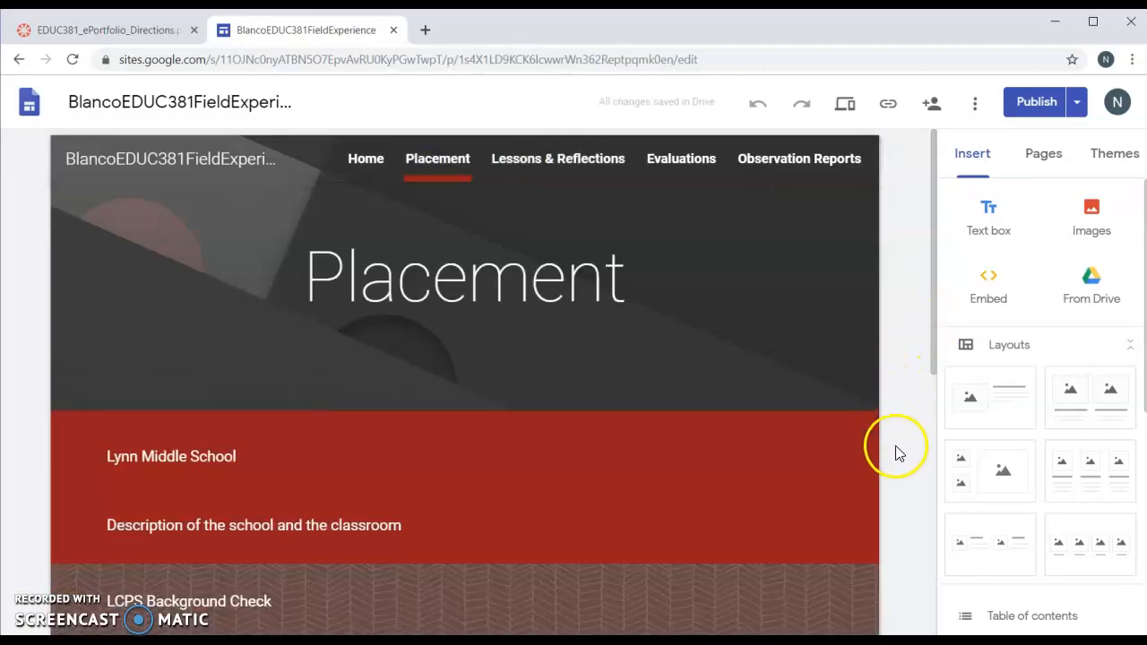
scroll(896, 461, "down", 3)
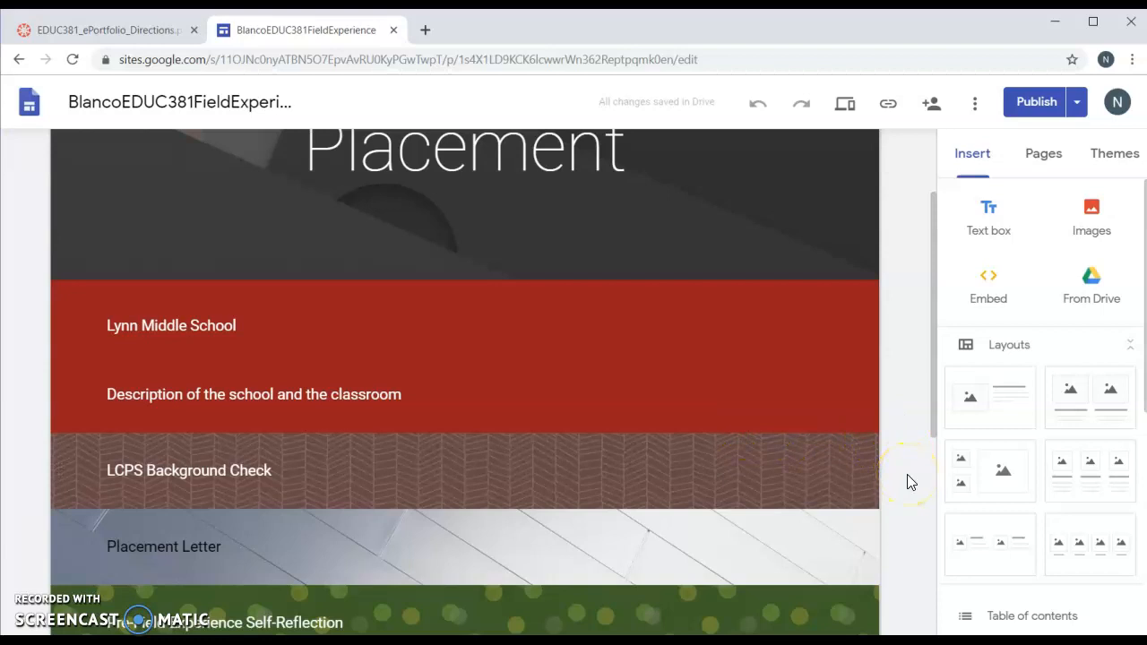
- Examine the files in the EDUC 381 Documents folder on the desktop, then return to the site's Placement page
left_click(1095, 302)
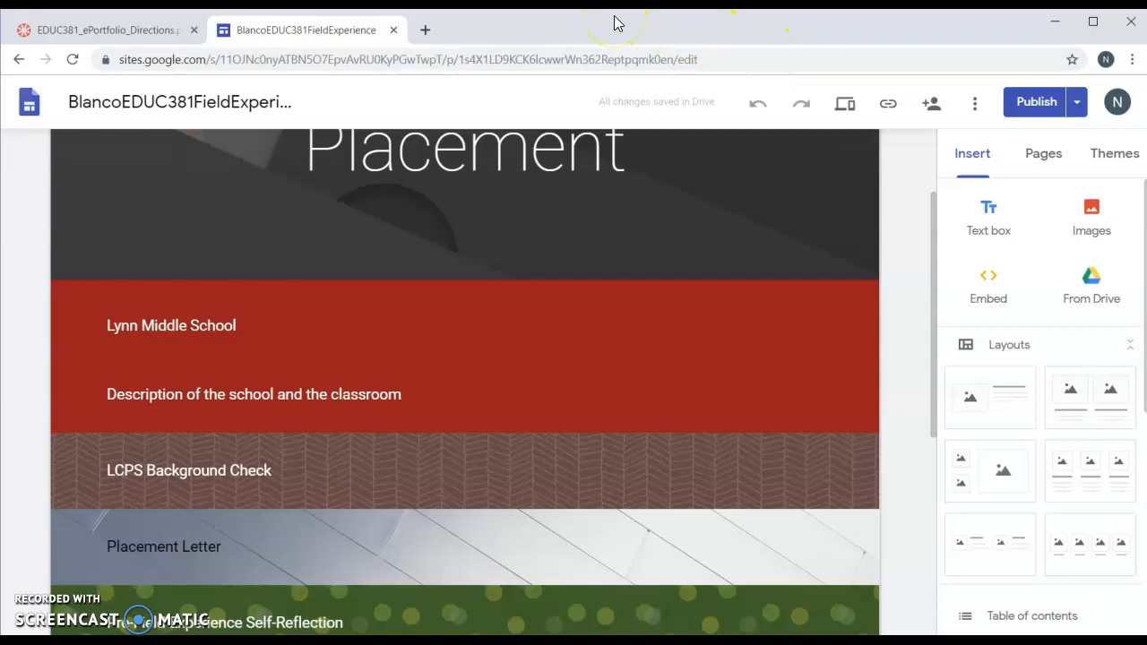
left_click(493, 366)
left_click(557, 32)
left_click_drag(559, 32, 711, 40)
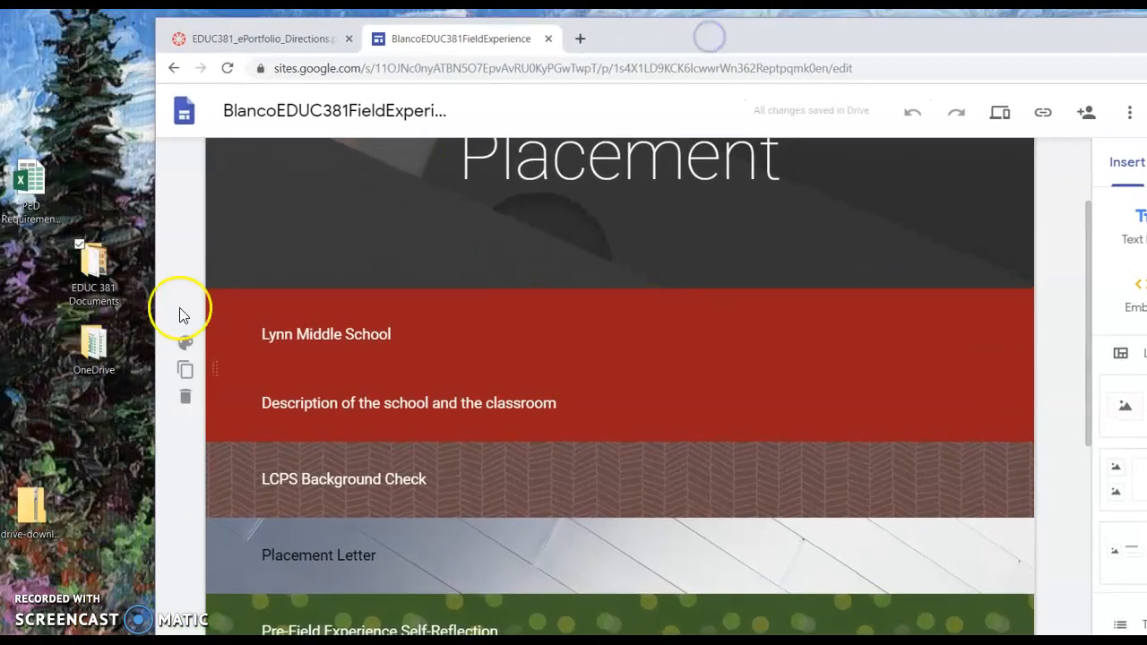
left_click(95, 273)
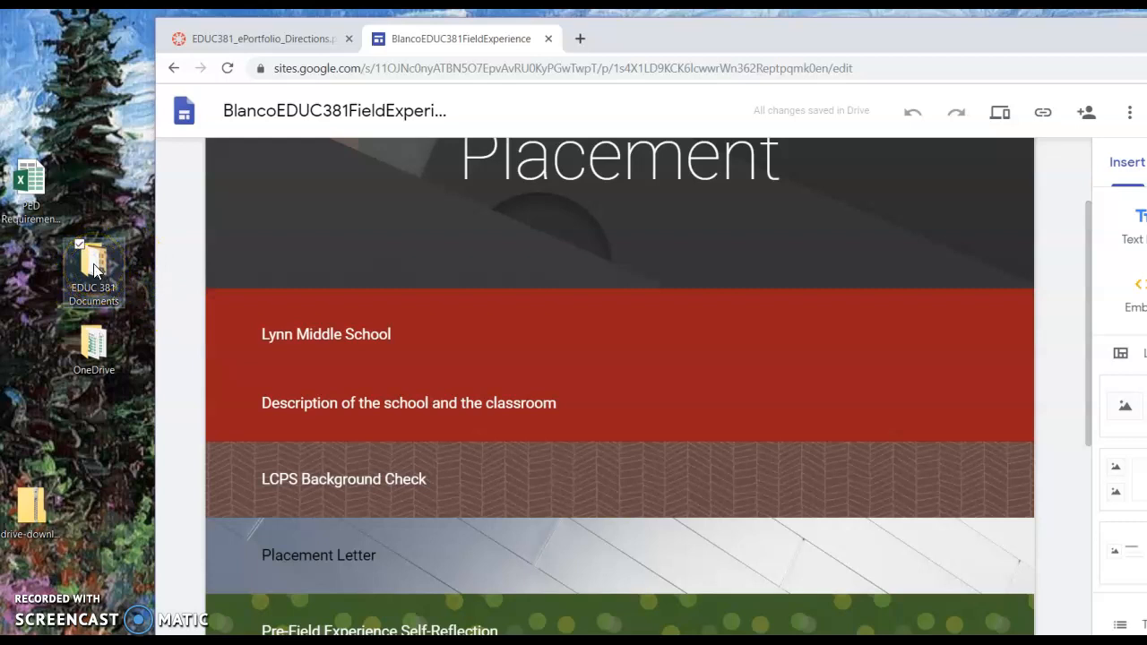
double_click(95, 273)
left_click(199, 266)
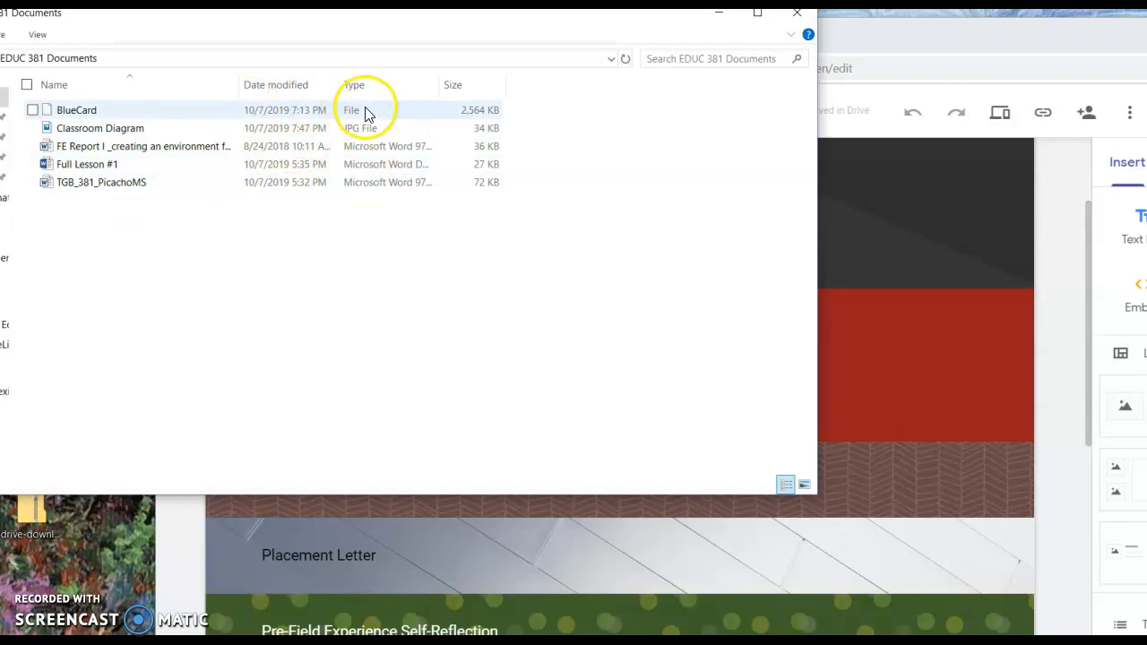
left_click(799, 20)
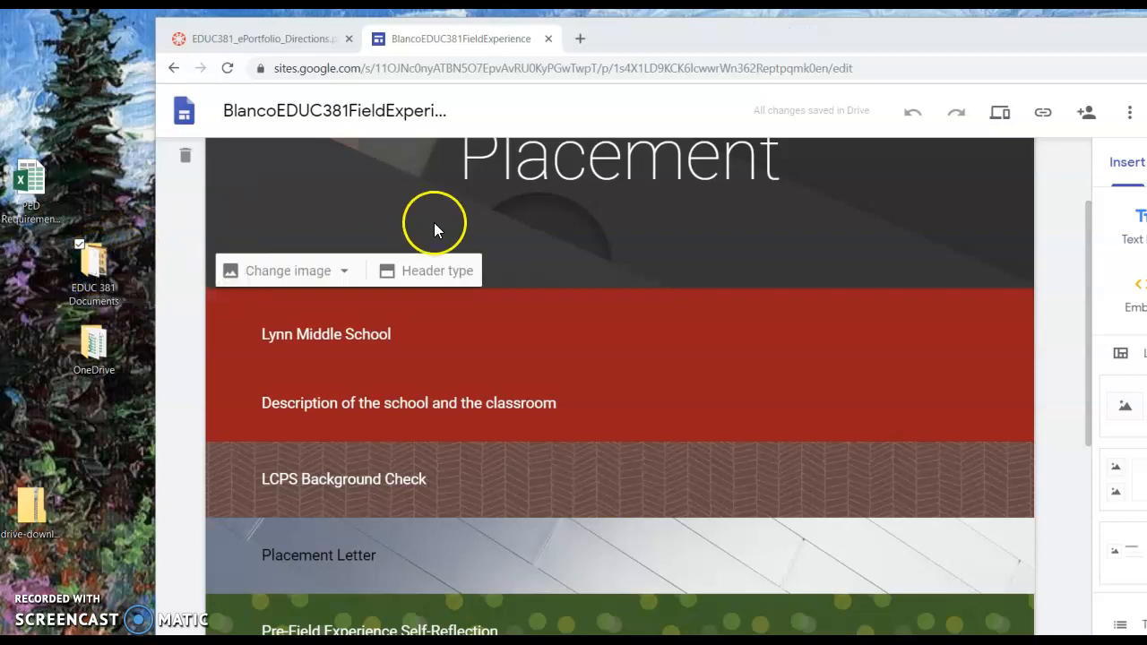
left_click_drag(883, 40, 726, 29)
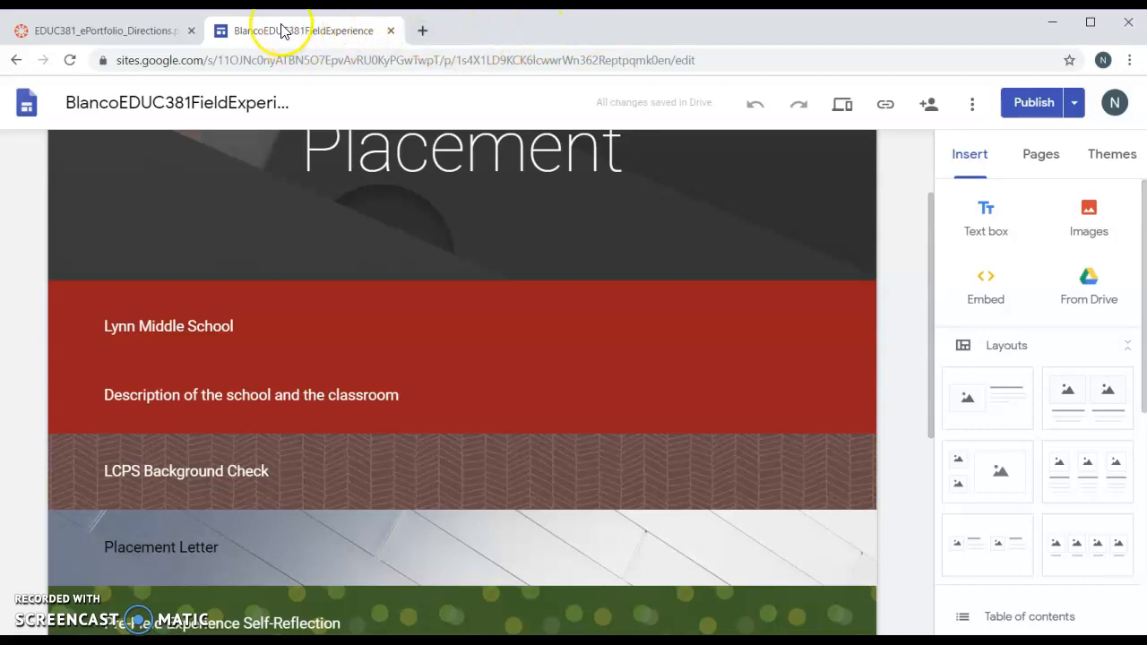
- Open Google Drive in a new browser tab
left_click(425, 34)
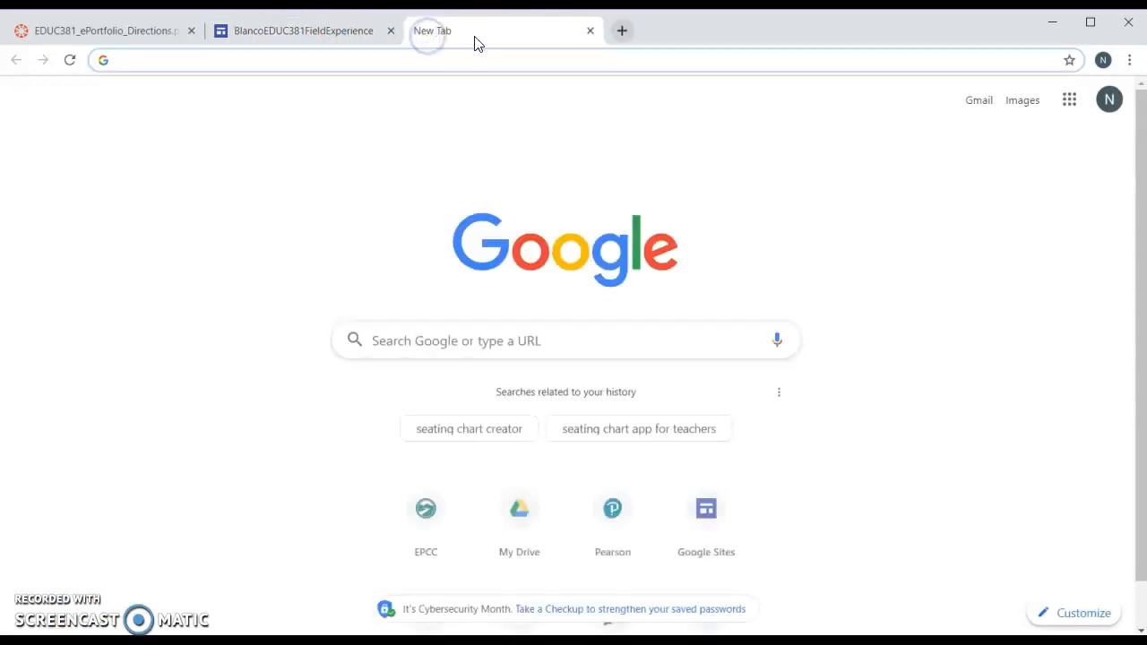
left_click(1072, 101)
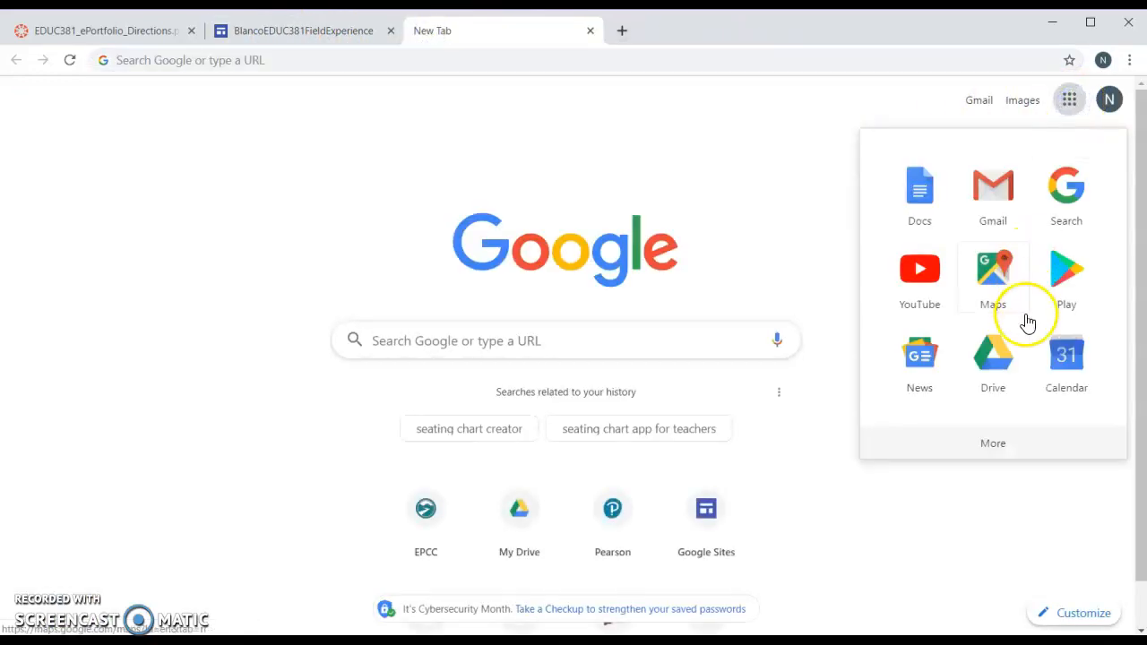
left_click(997, 357)
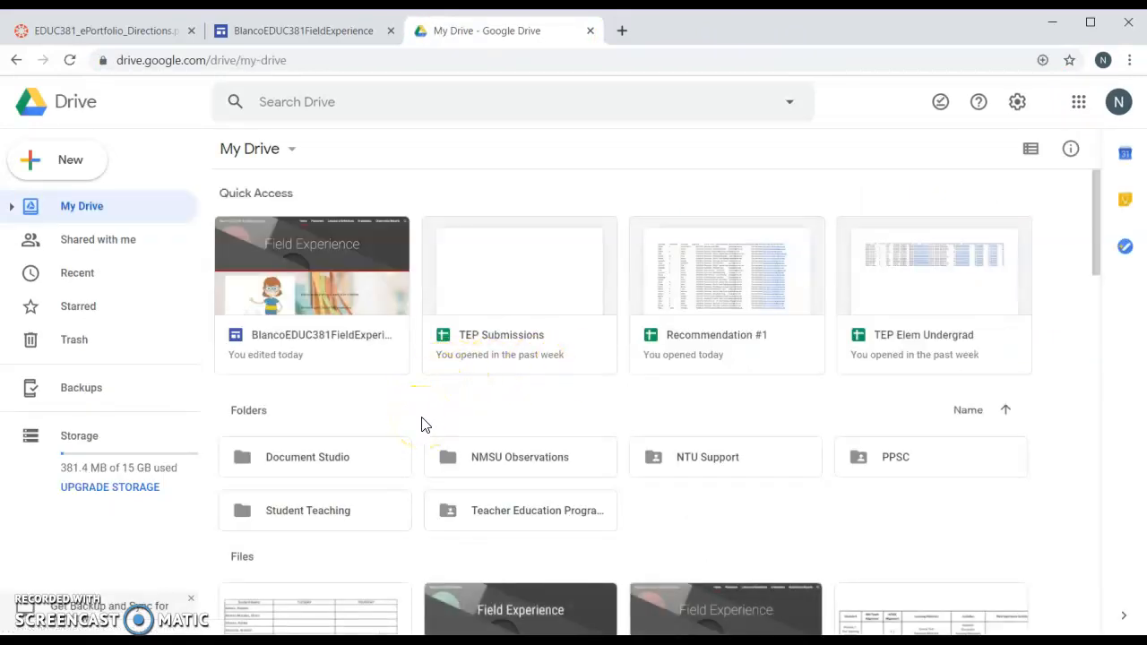
- Create a new folder in My Drive named "EDUC 381 Website"
left_click(92, 170)
left_click(106, 171)
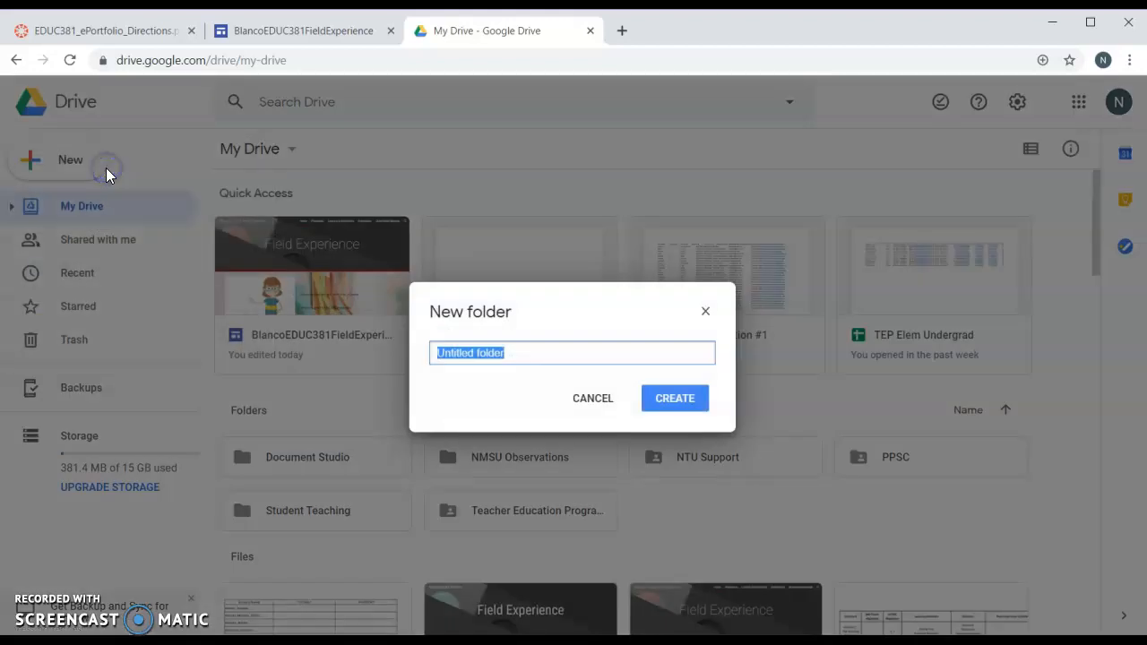
type("EDUC")
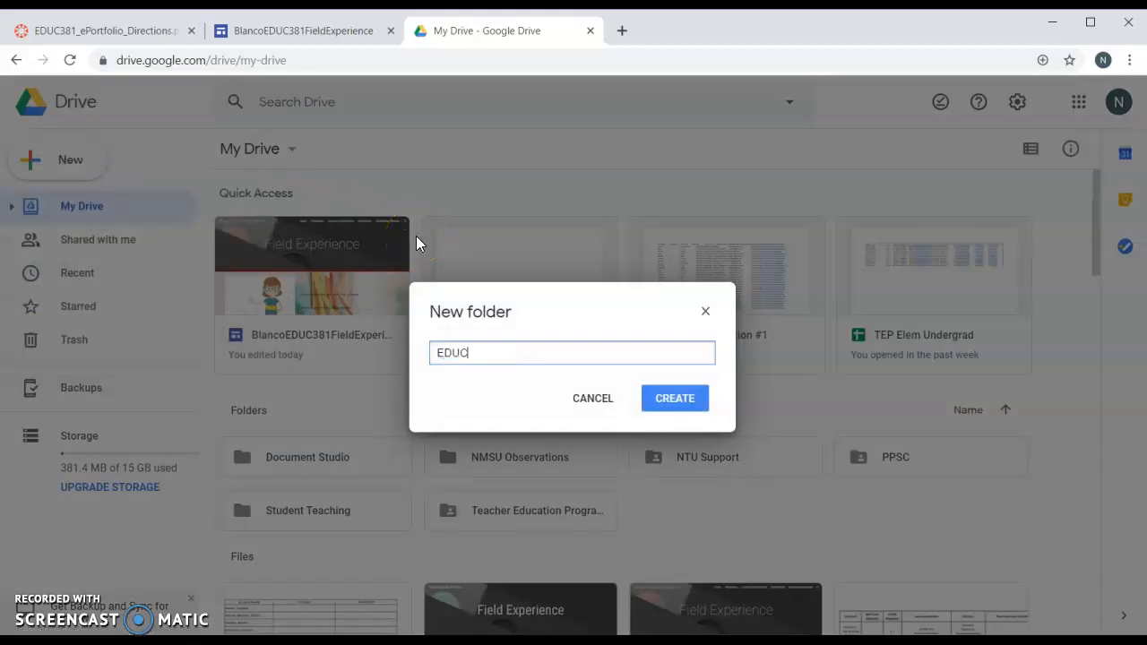
type(" 381 Website")
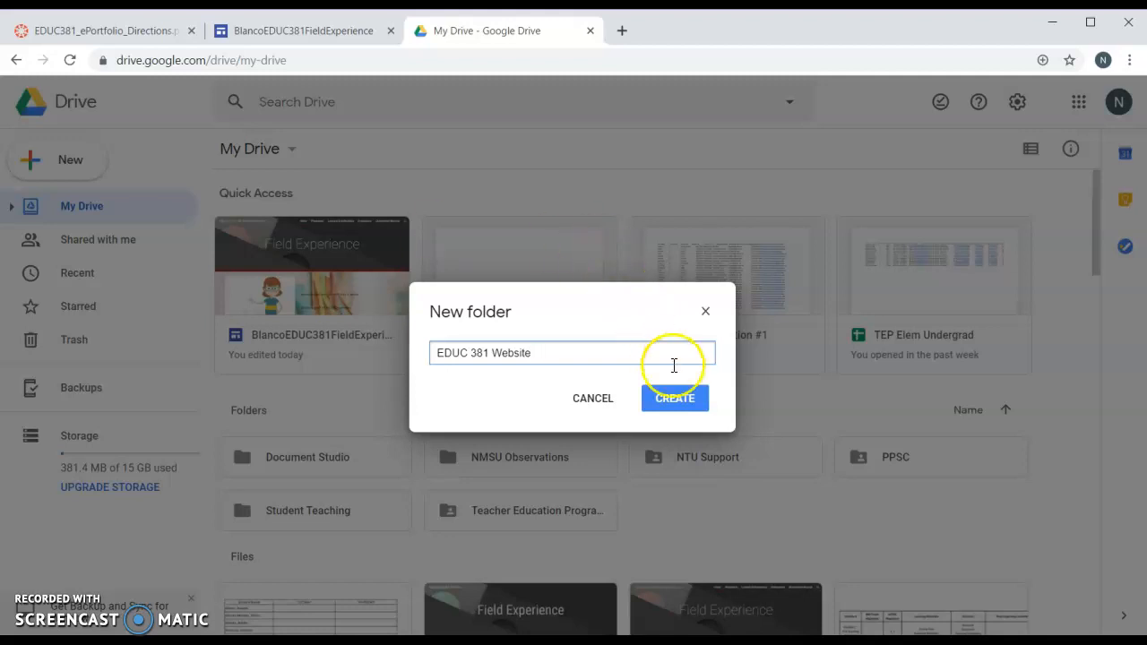
left_click(676, 399)
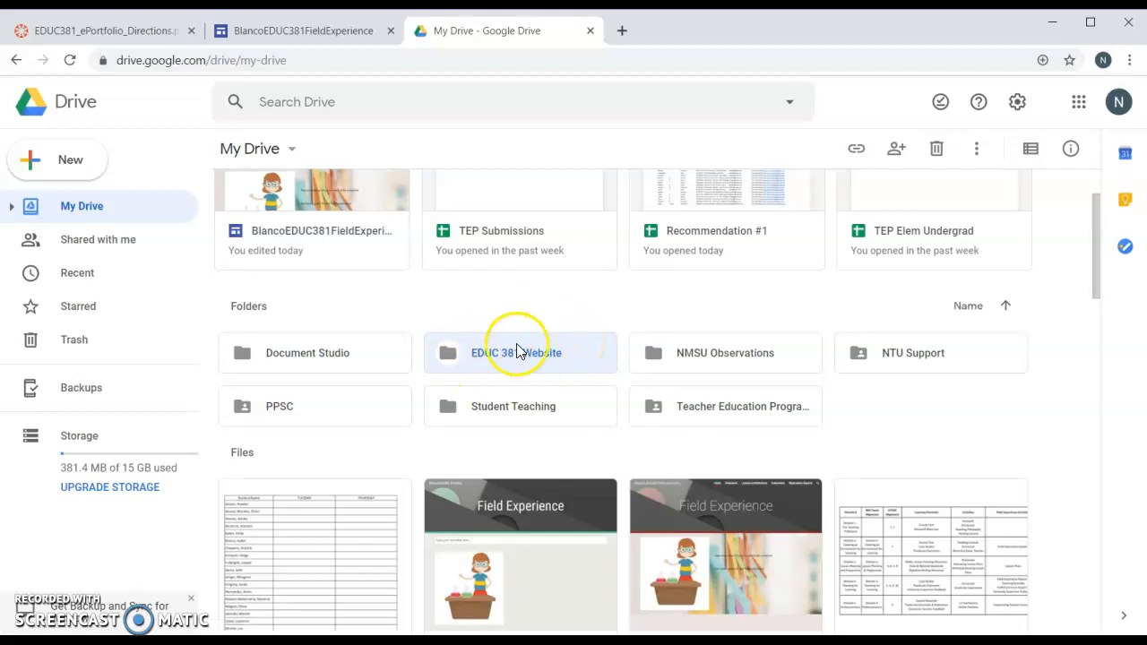
- Turn on link sharing for the EDUC 381 Website folder so that anyone with the link can view it
left_click(897, 153)
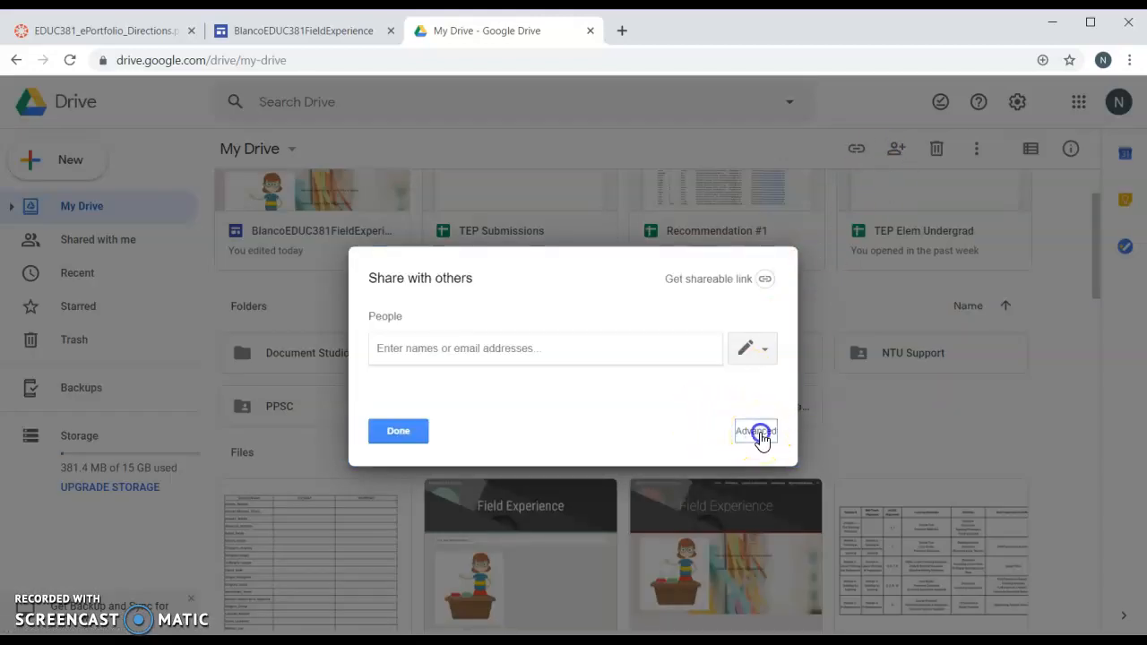
left_click(758, 432)
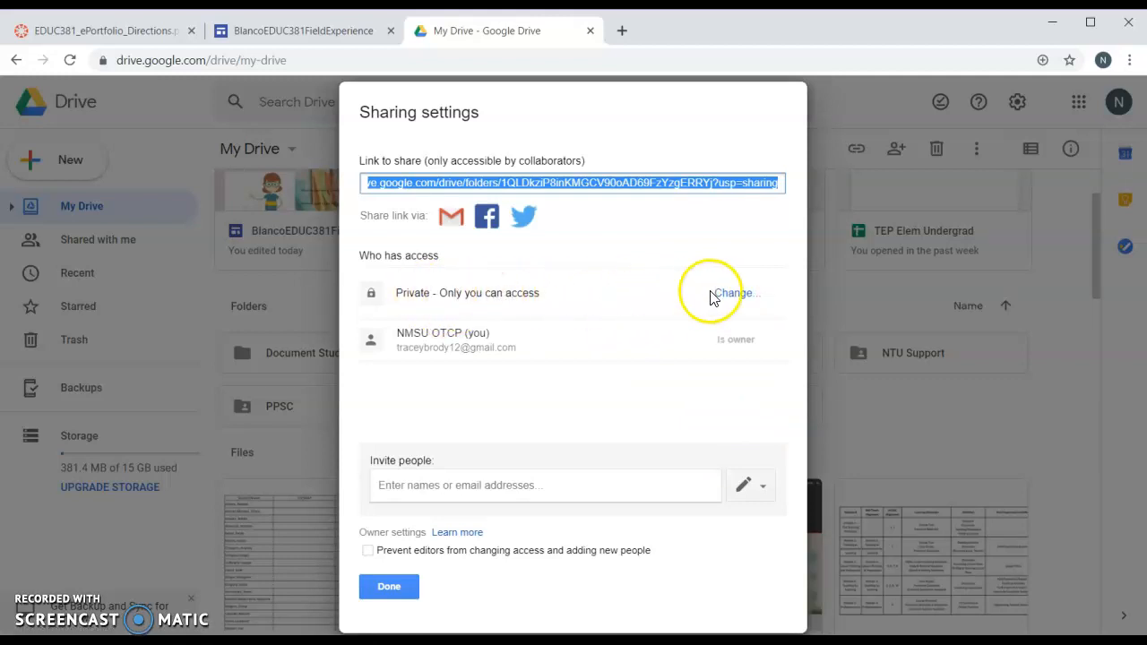
left_click(738, 293)
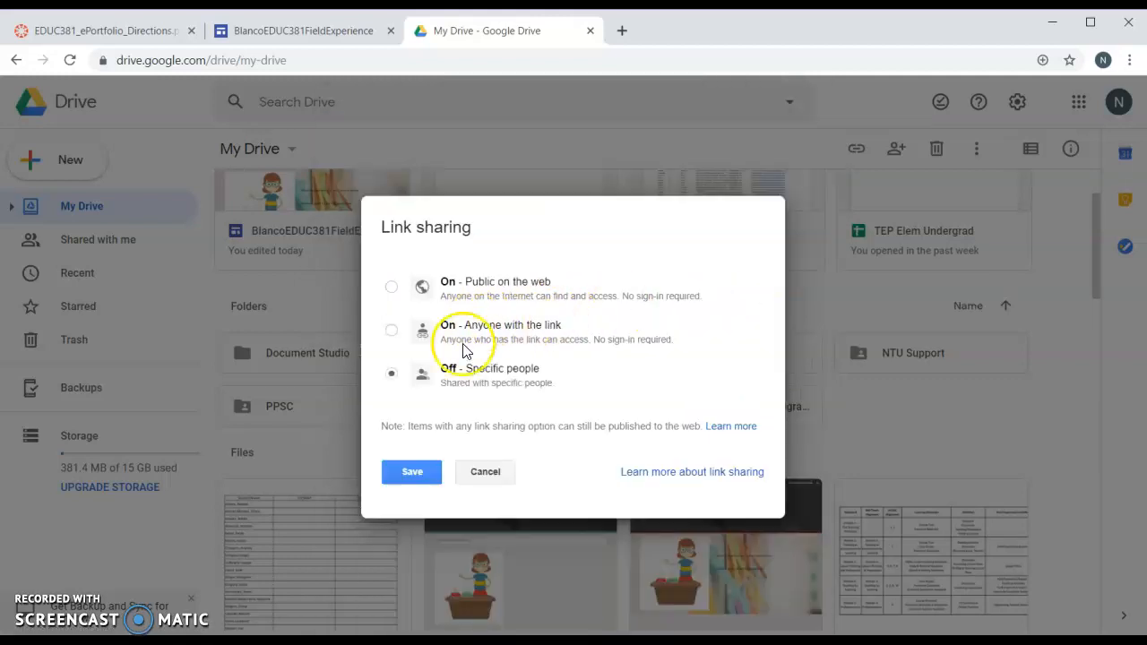
left_click(391, 334)
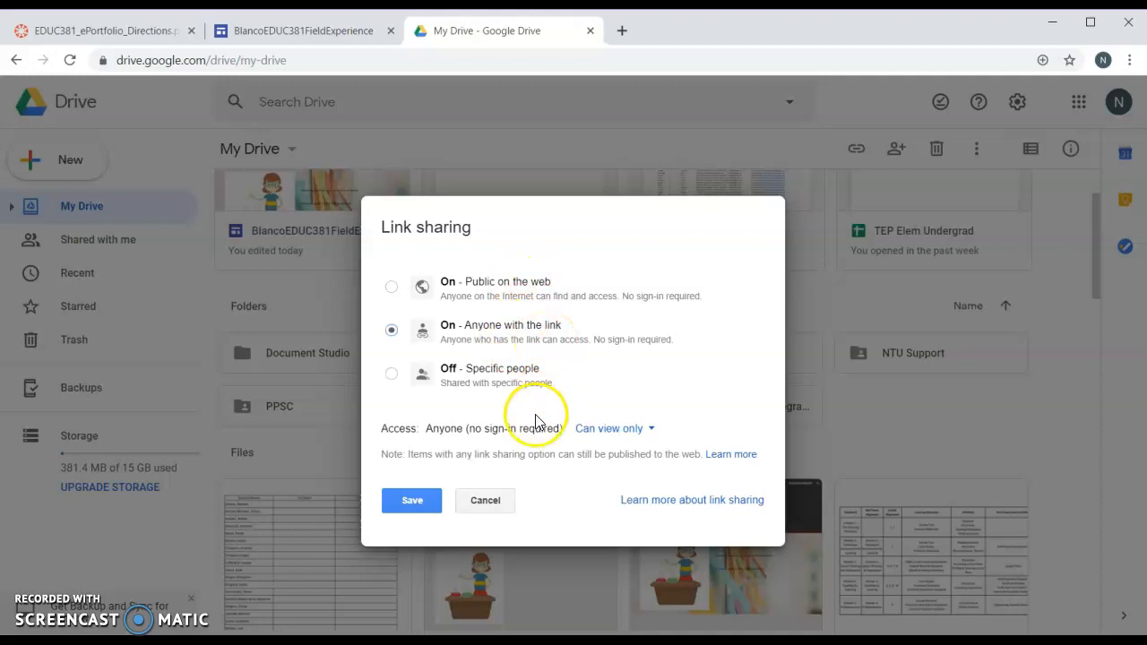
left_click(401, 506)
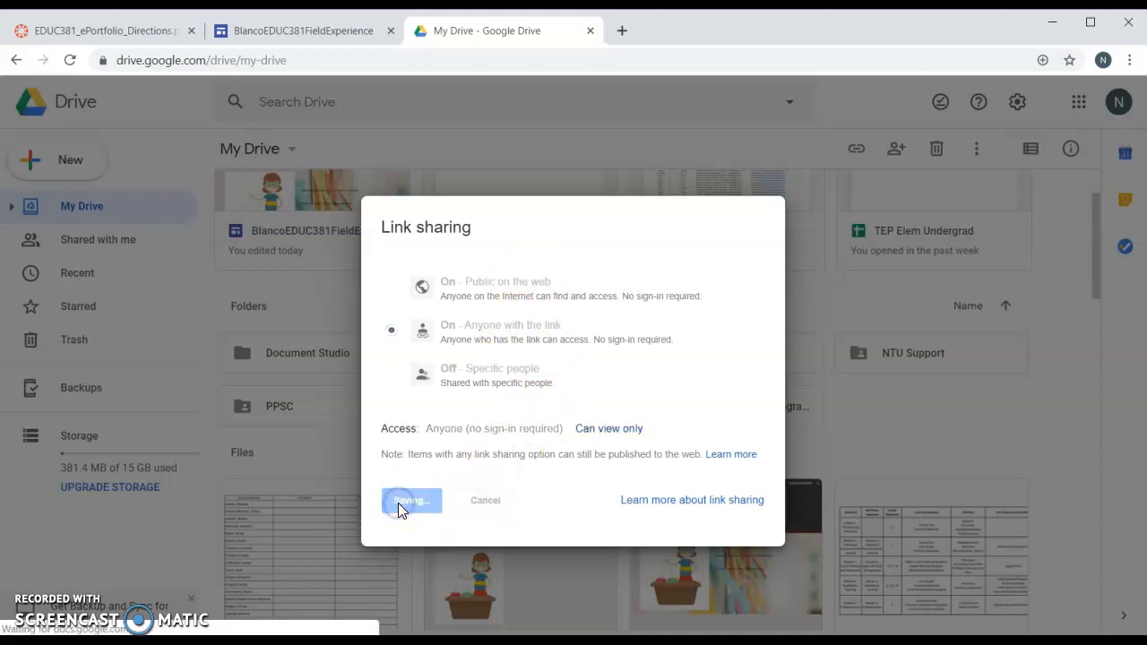
left_click(389, 587)
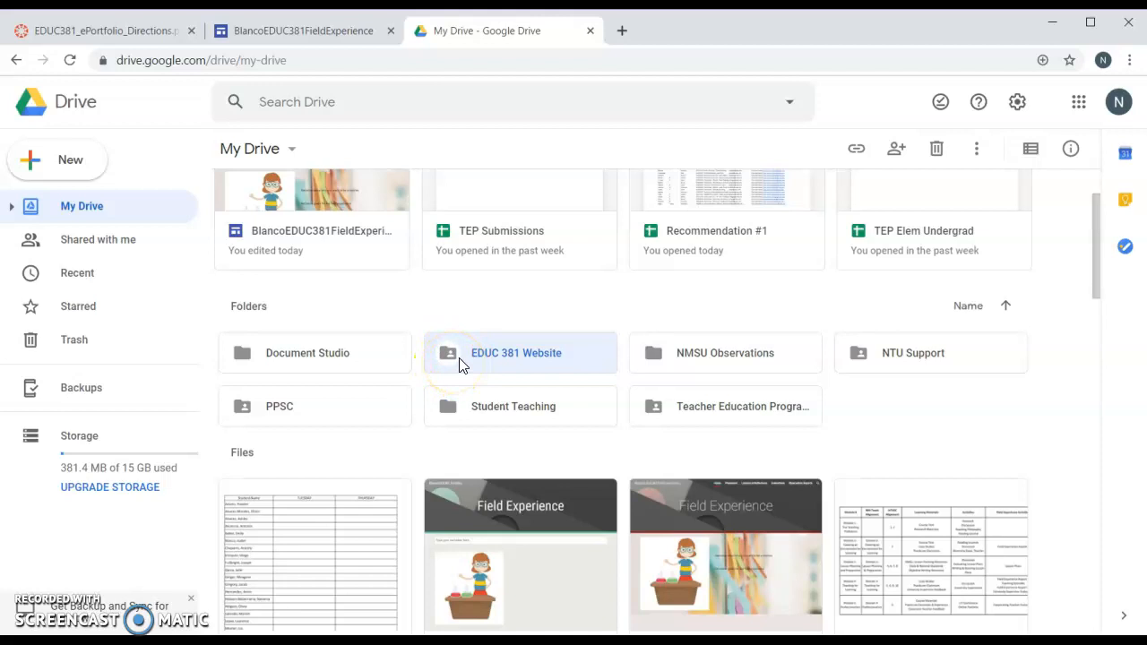
- Upload BlueCard, Classroom Diagram, FE Report I and Full Lesson #1 from the desktop's EDUC 381 Documents folder into the EDUC 381 Website folder
left_click(528, 359)
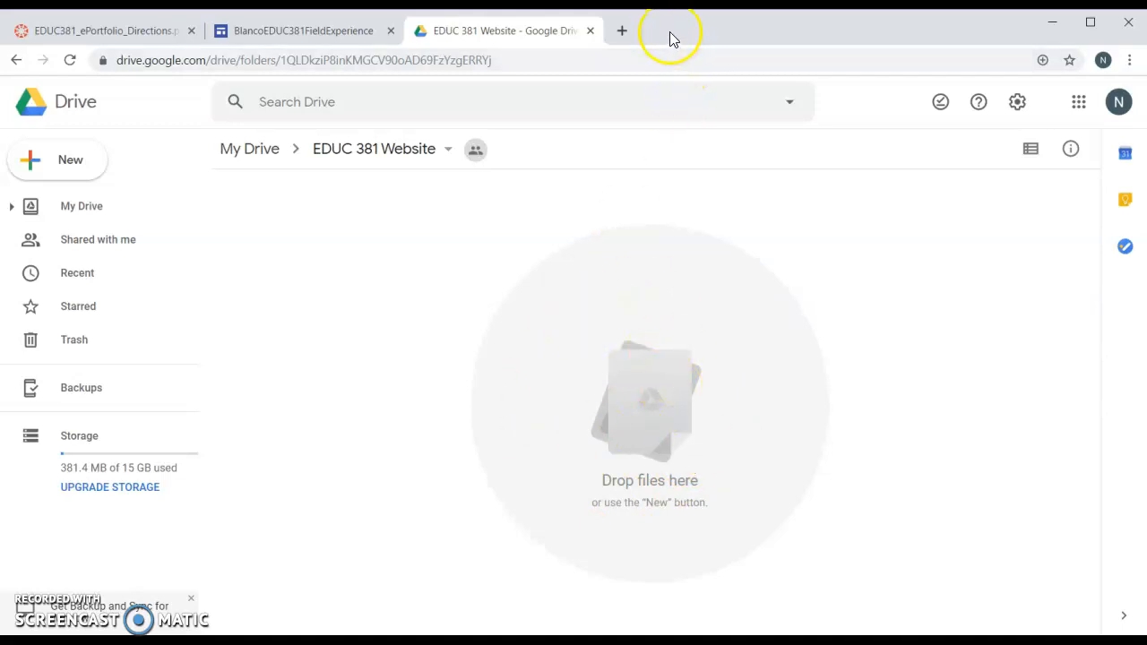
left_click_drag(670, 36, 795, 31)
double_click(92, 262)
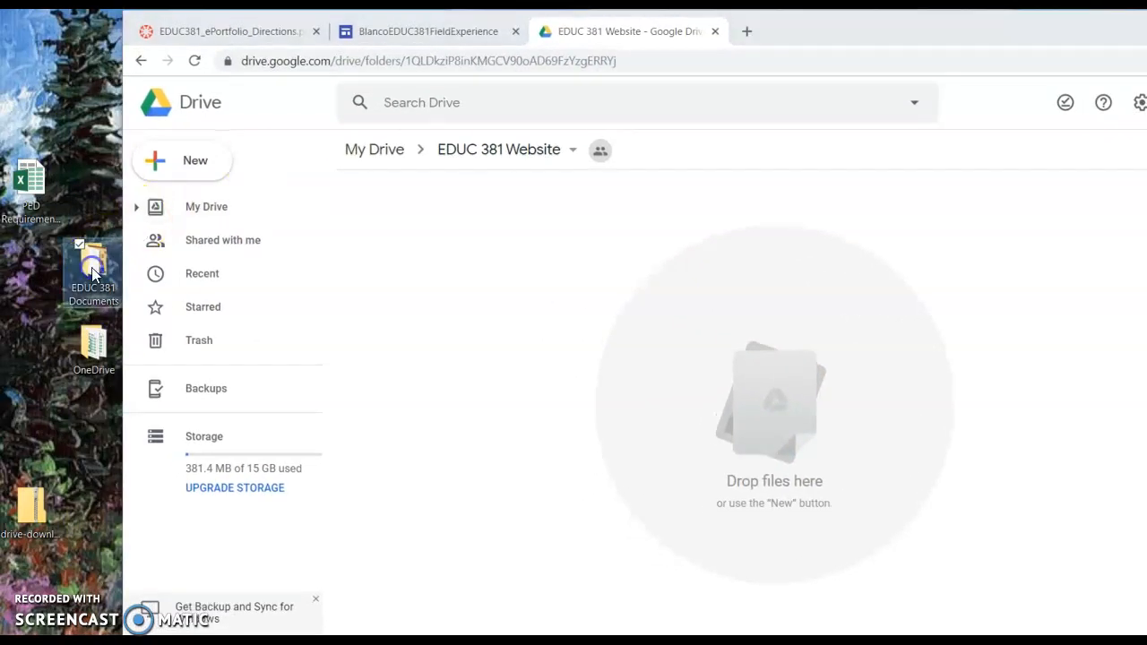
left_click_drag(76, 109, 896, 329)
left_click_drag(88, 128, 523, 440)
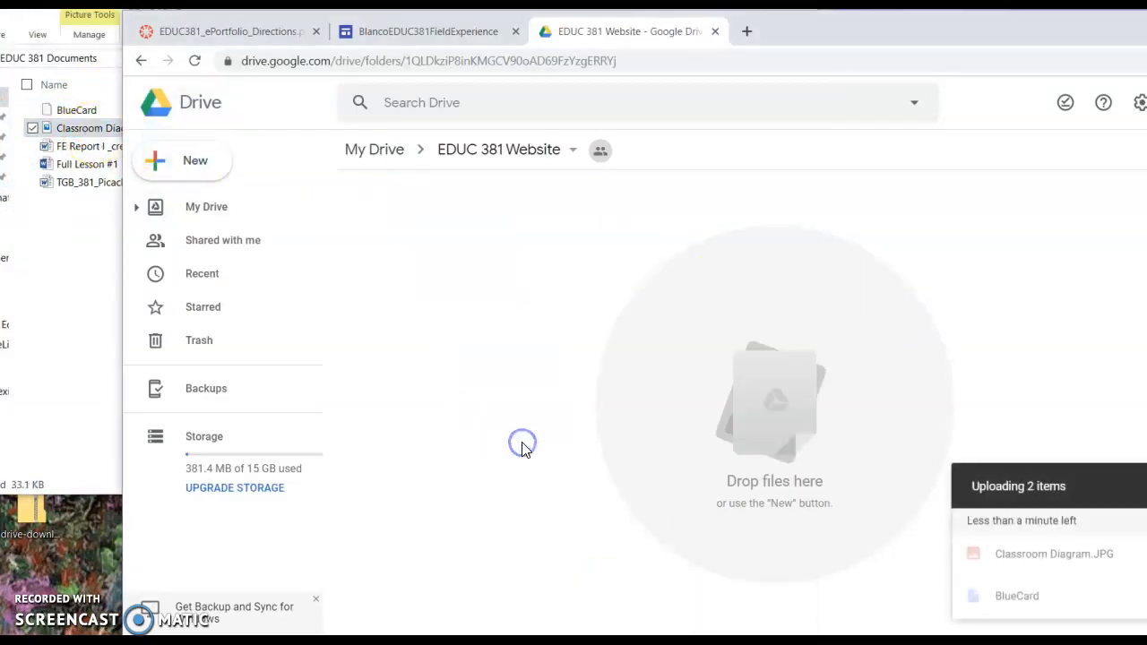
left_click_drag(91, 154, 607, 507)
left_click_drag(64, 164, 599, 515)
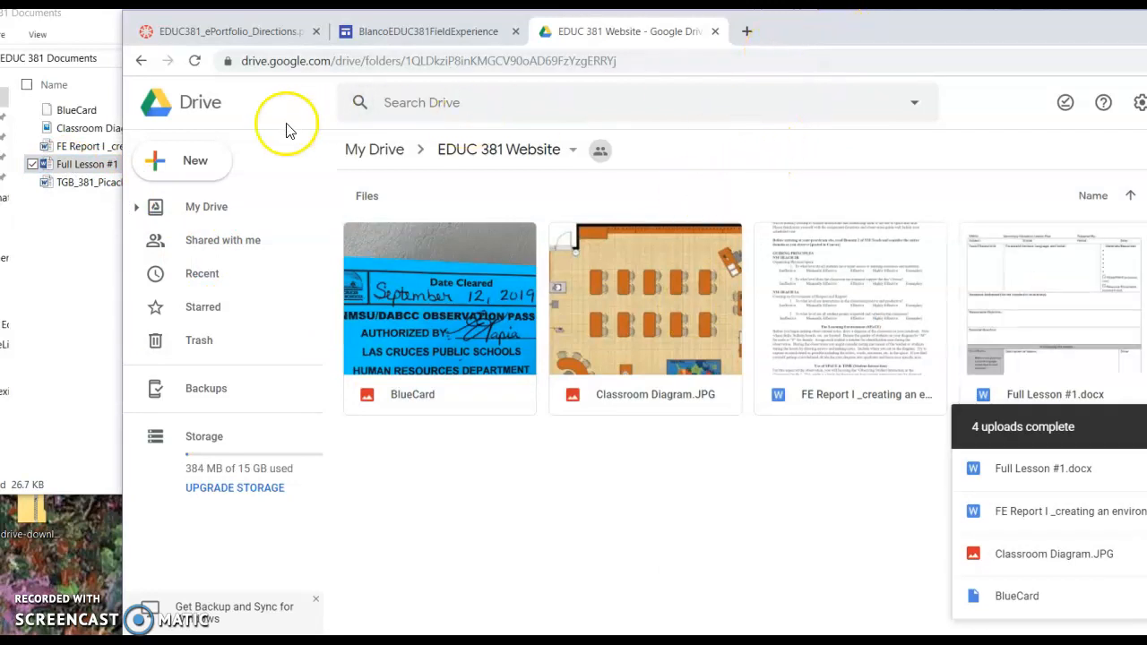
- Upload TGB_381_PicachoMS from the desktop's EDUC 381 Documents folder into the EDUC 381 Website folder and dismiss the upload summary
left_click(194, 165)
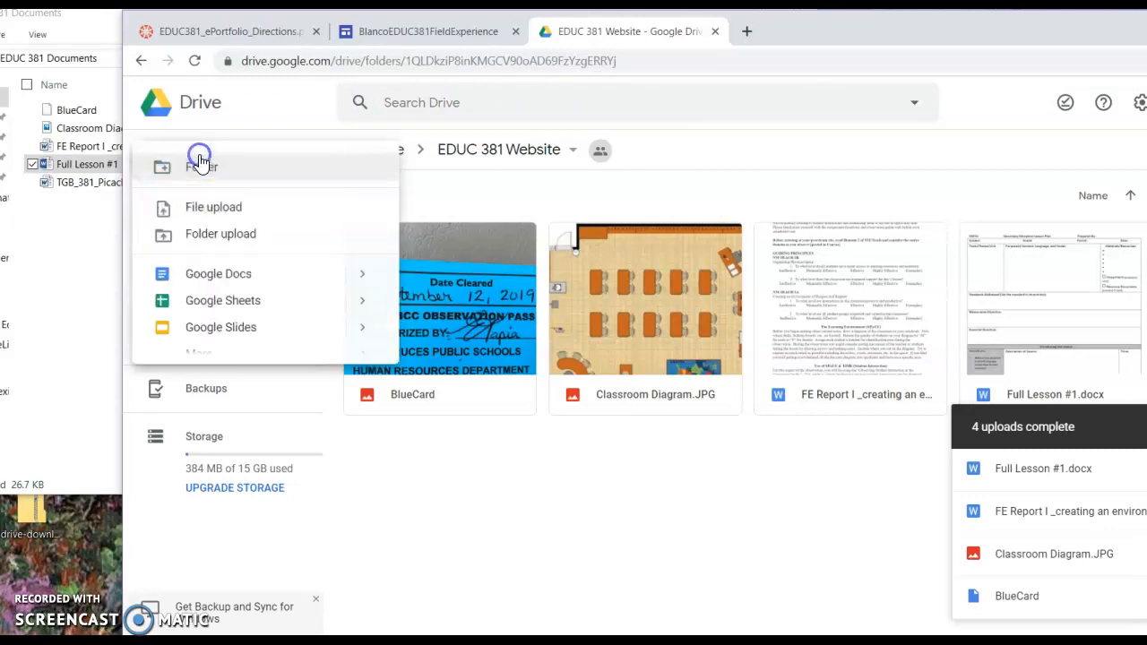
left_click(233, 217)
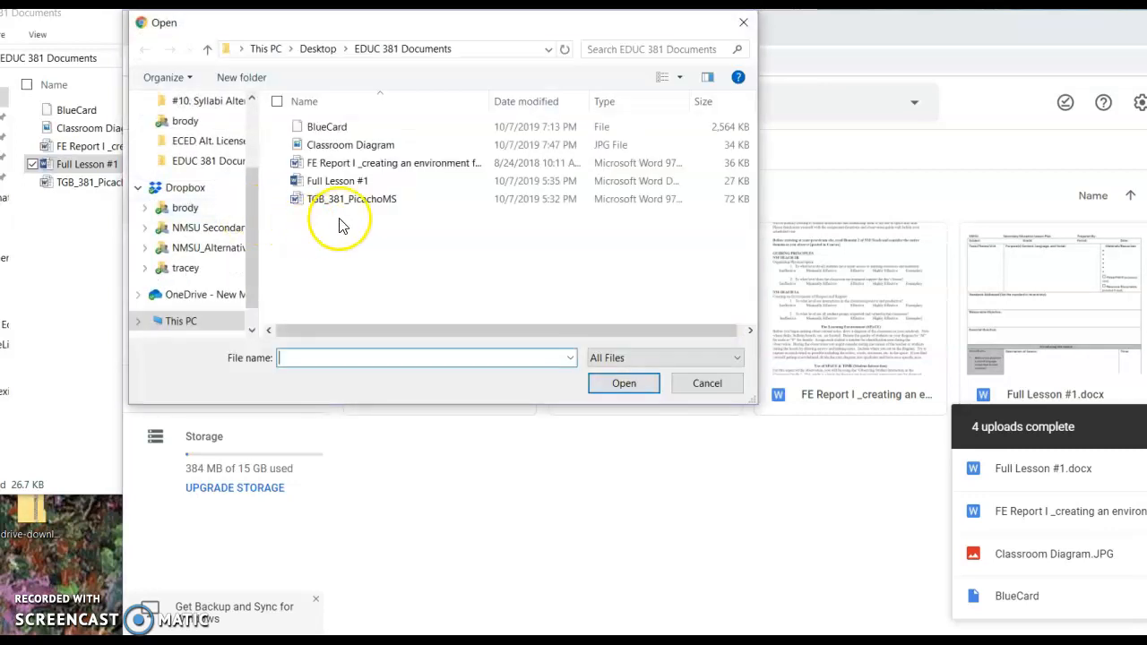
left_click(344, 201)
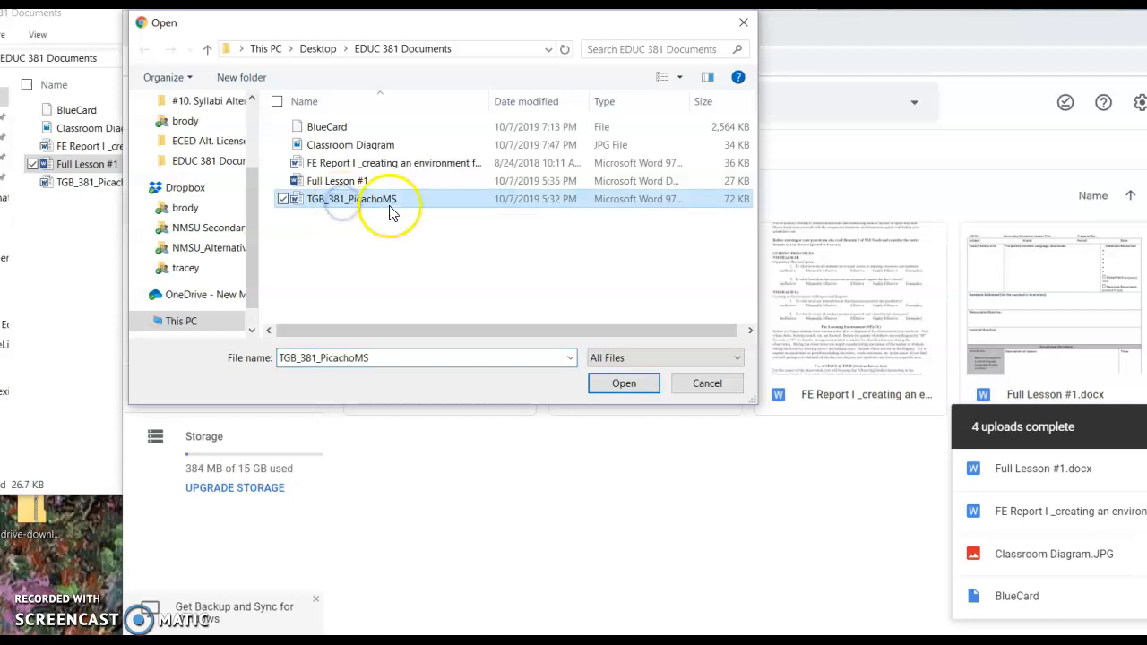
left_click(625, 383)
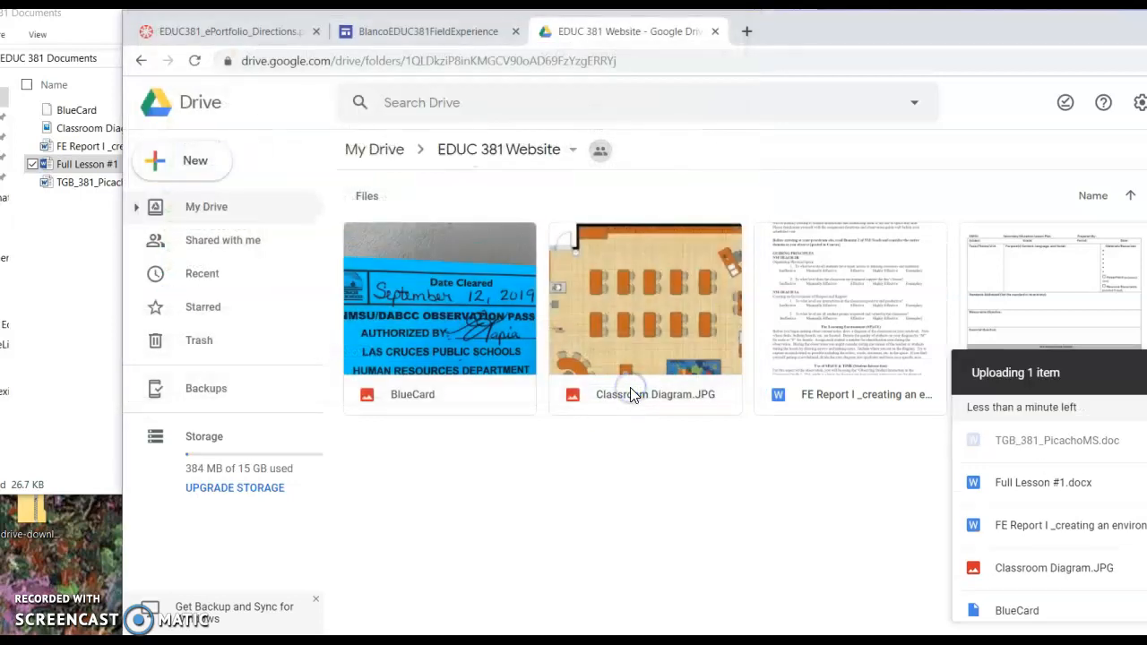
left_click_drag(947, 32, 824, 36)
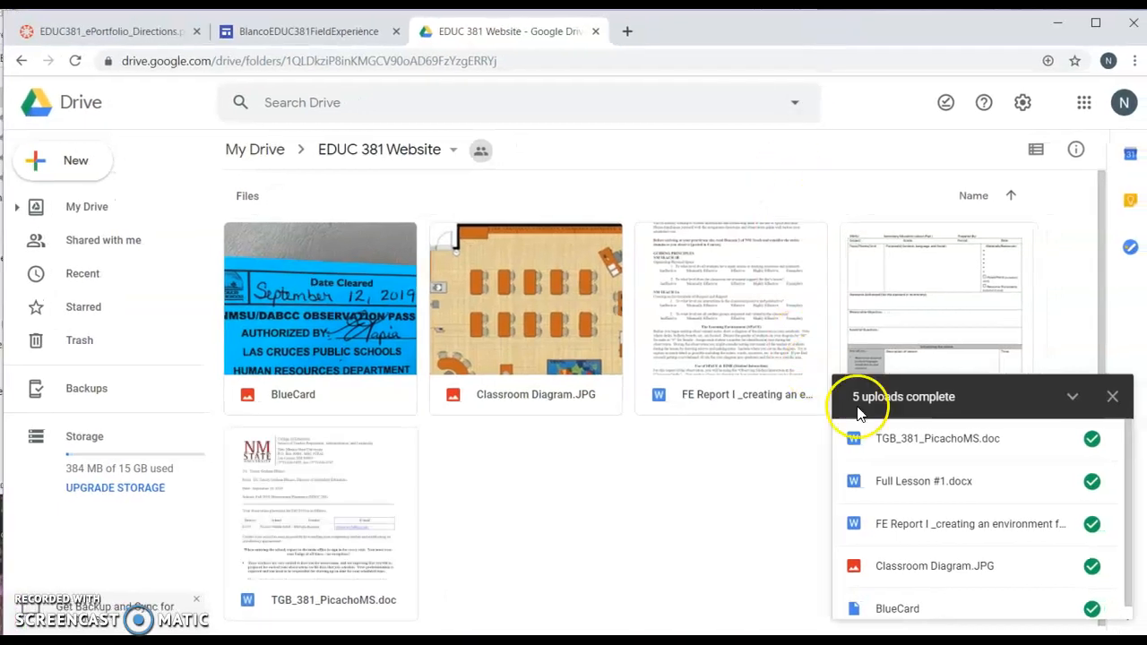
left_click(1112, 396)
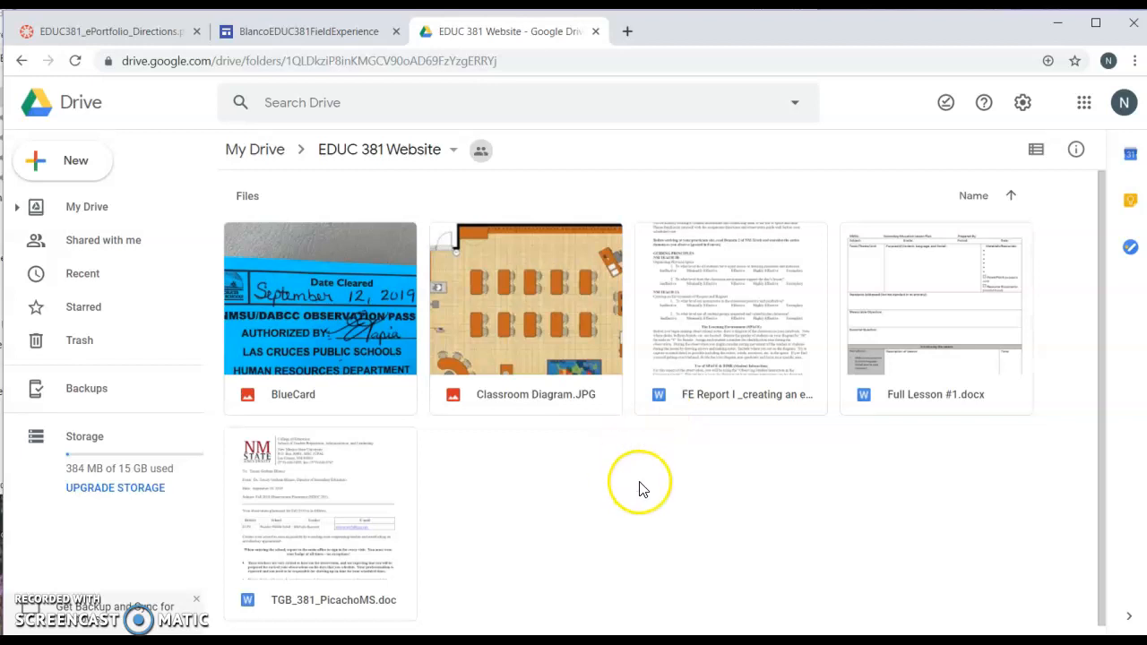
- In the Google Sites editor, insert BlueCard from Drive's EDUC 381 Website folder and move the image into the LCPS Background Check section
left_click(305, 32)
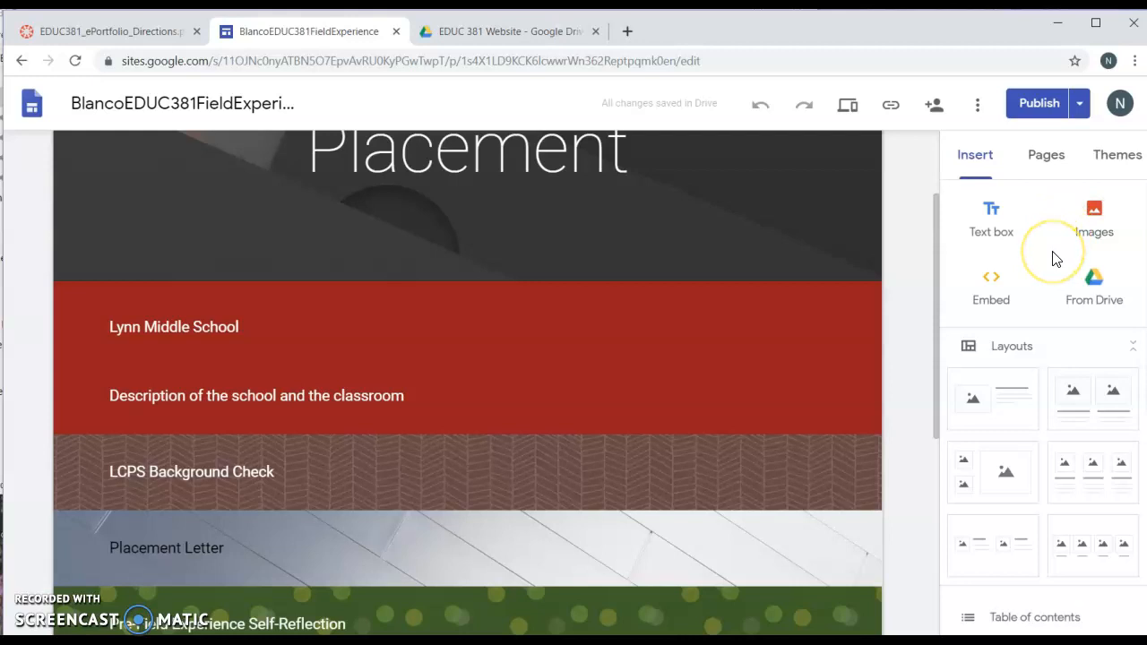
left_click(1107, 292)
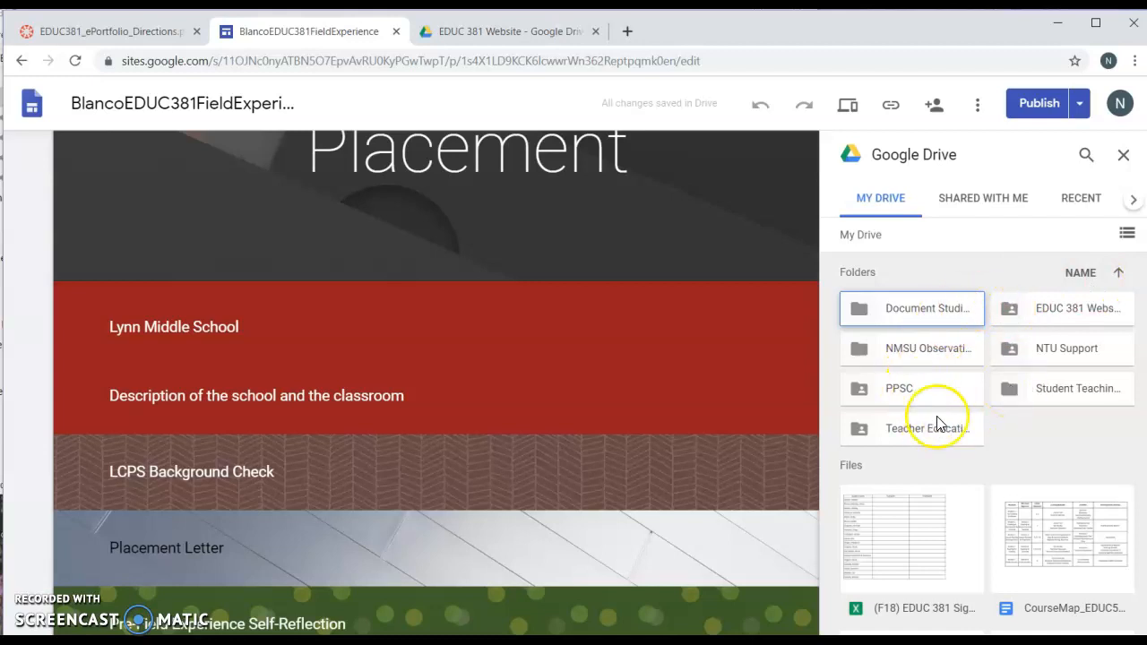
double_click(1060, 312)
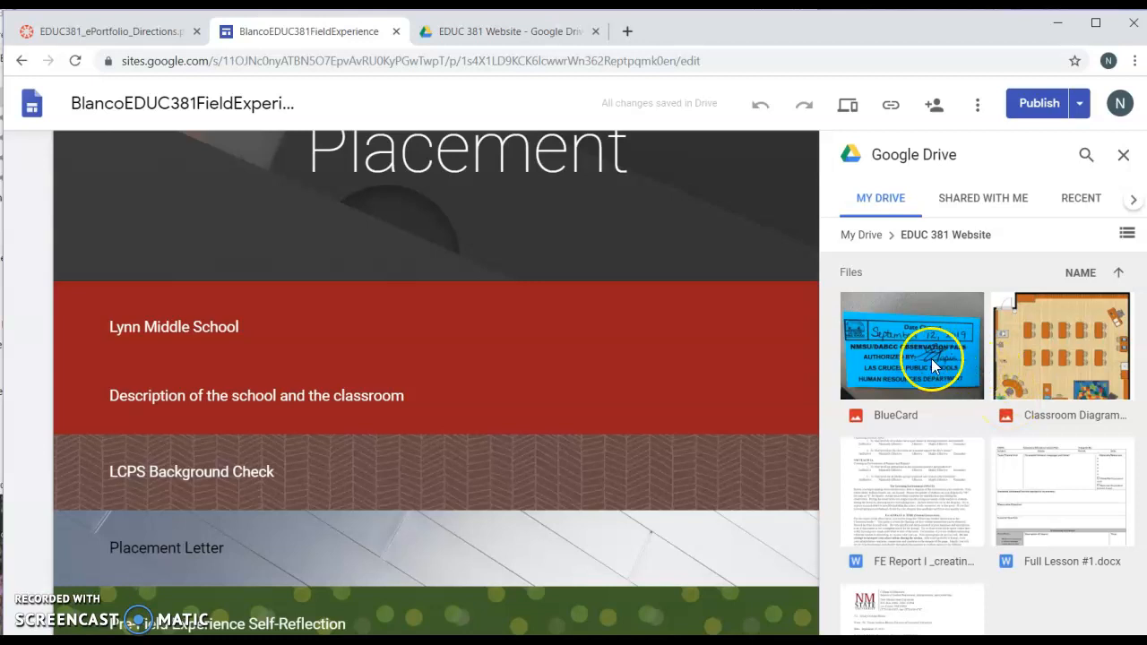
left_click(907, 362)
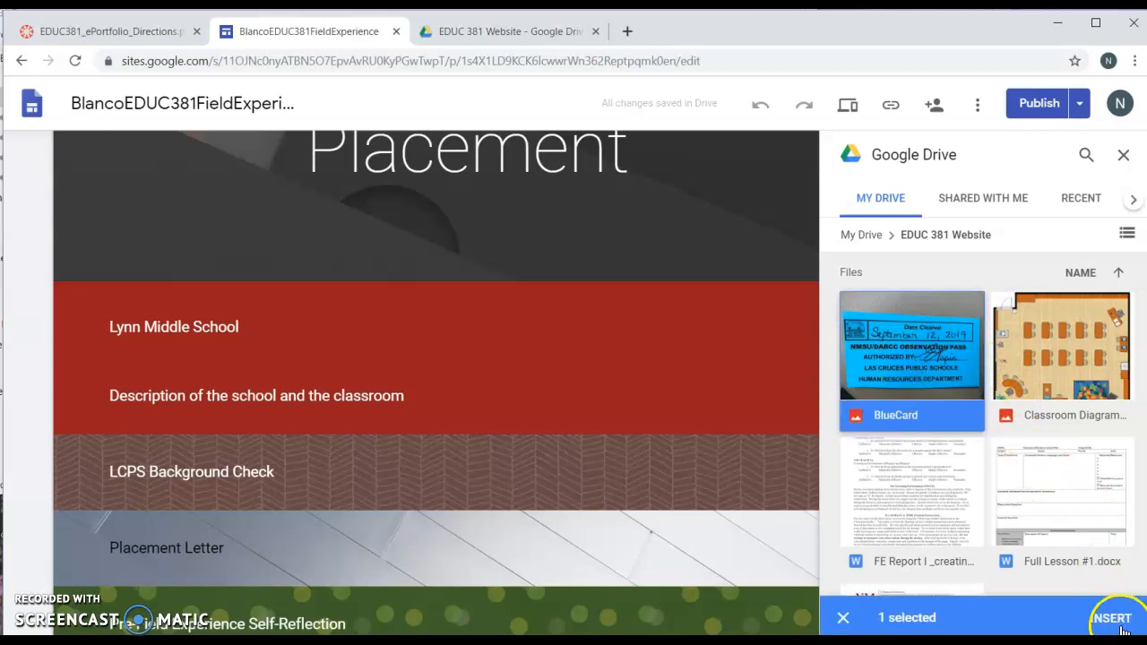
left_click(1116, 618)
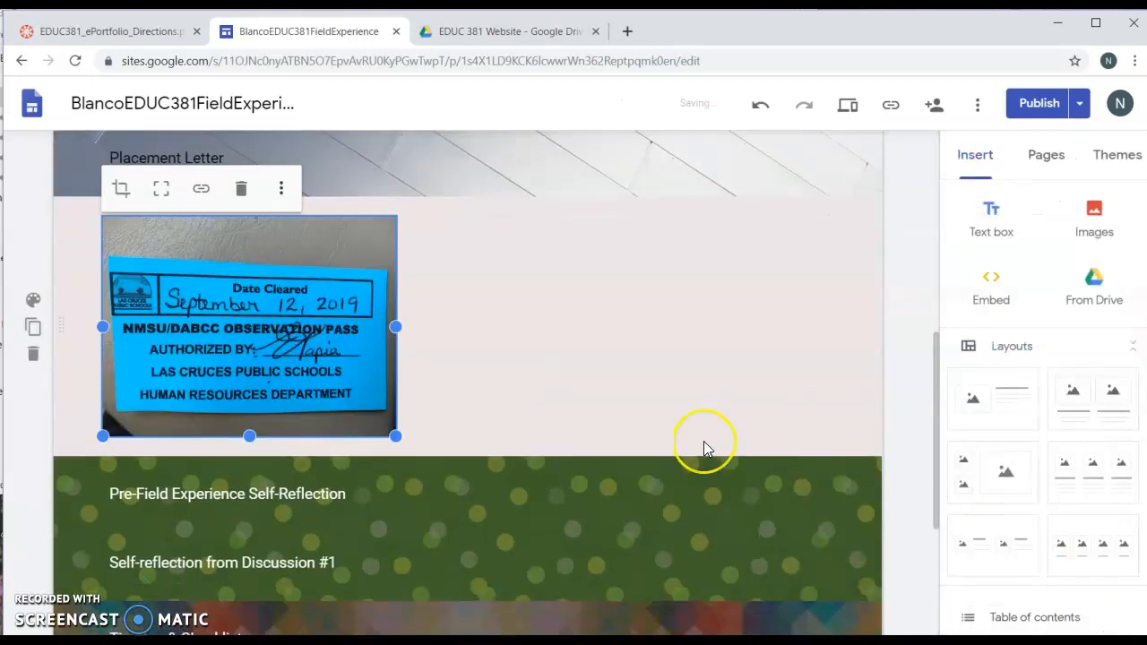
scroll(704, 441, "up", 3)
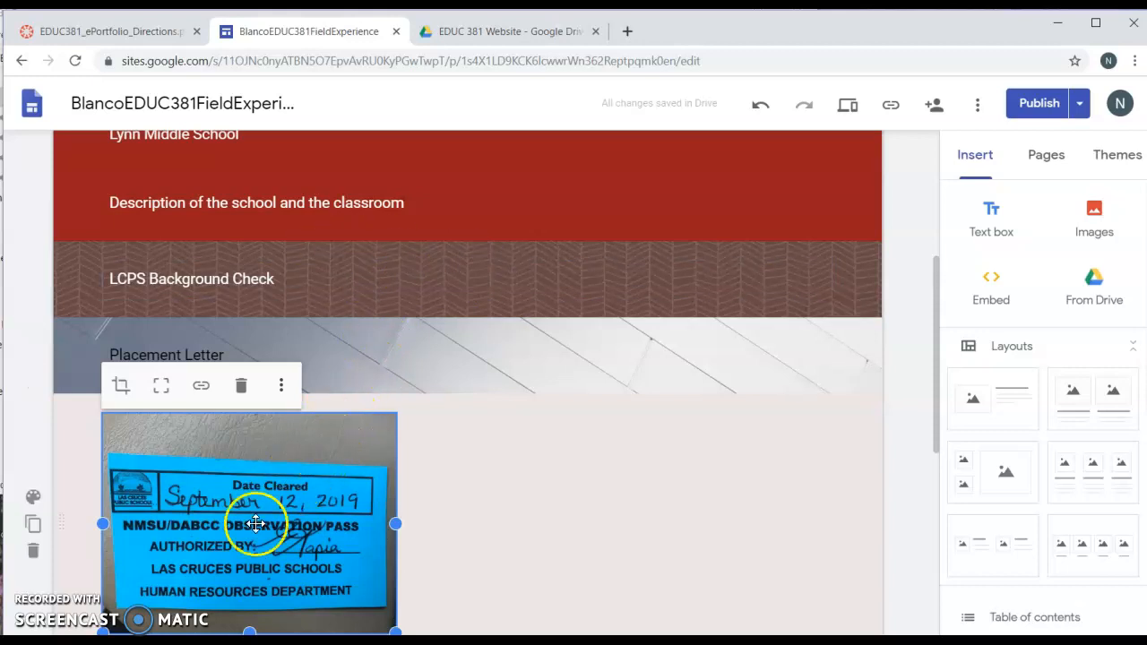
left_click_drag(255, 525, 840, 274)
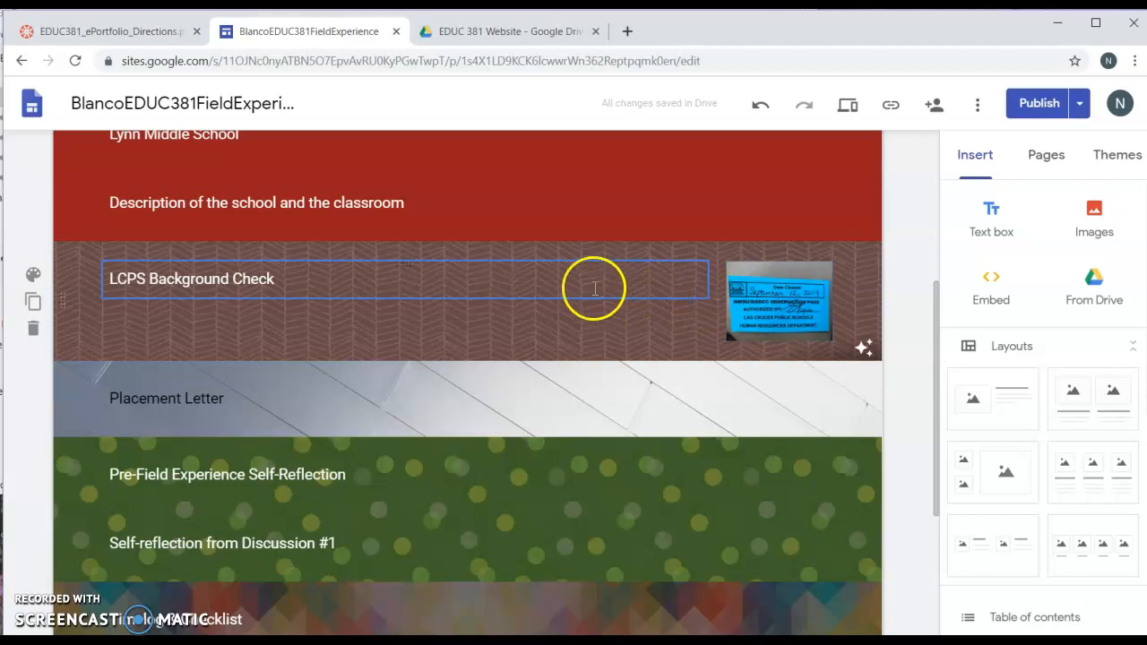
- Narrow the LCPS Background Check text box, then place the BlueCard image directly beside it and enlarge the image
left_click(544, 285)
left_click_drag(707, 276, 332, 273)
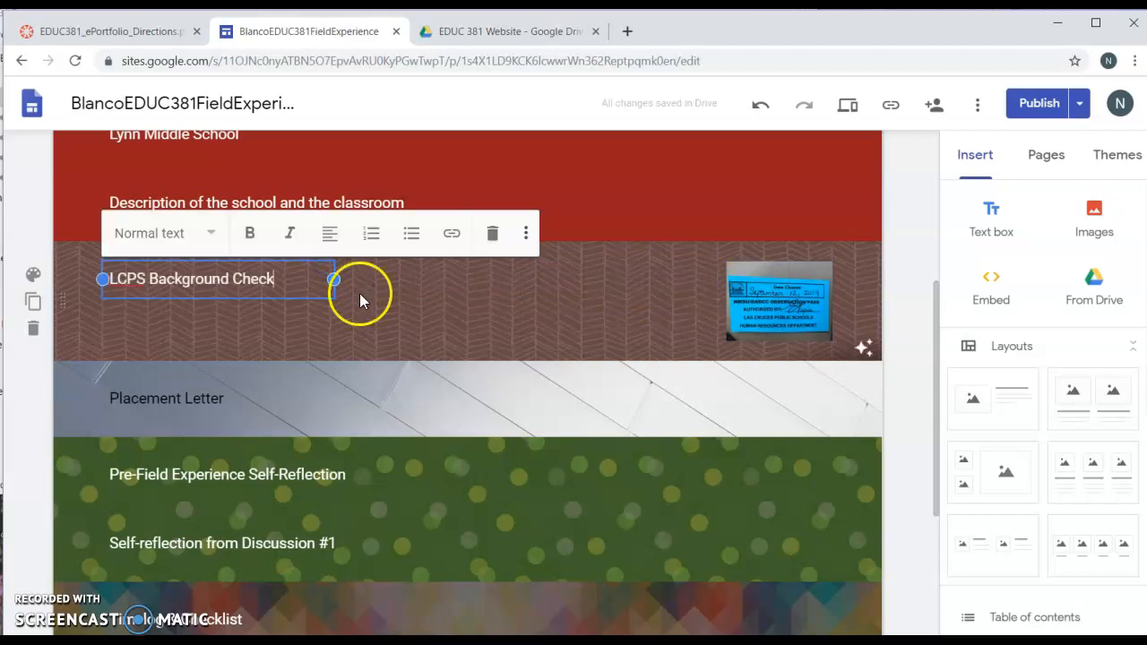
left_click_drag(740, 313, 437, 302)
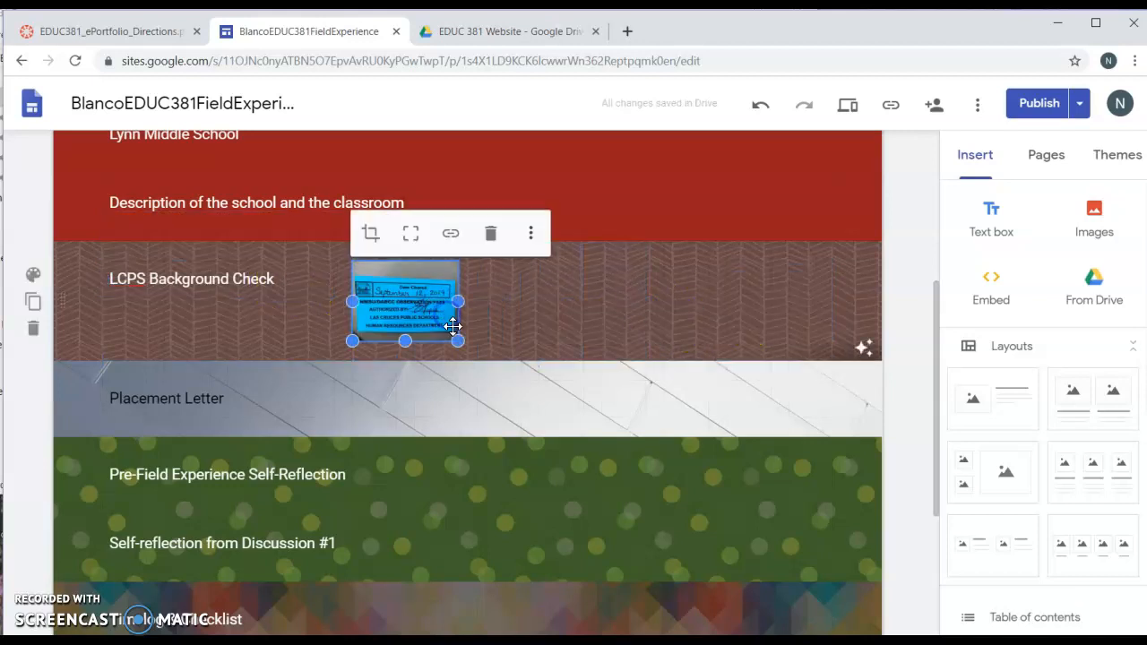
left_click_drag(458, 341, 621, 423)
left_click(530, 391)
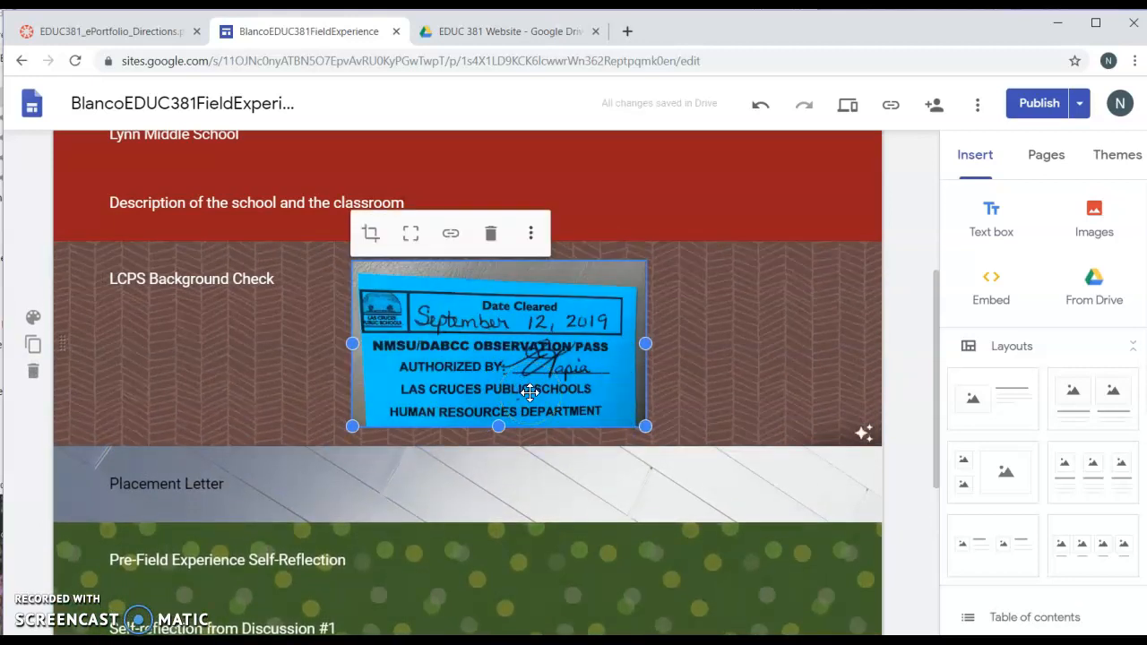
- Move the LCPS Background Check text above the BlueCard image and center-align it
left_click_drag(256, 285, 444, 264)
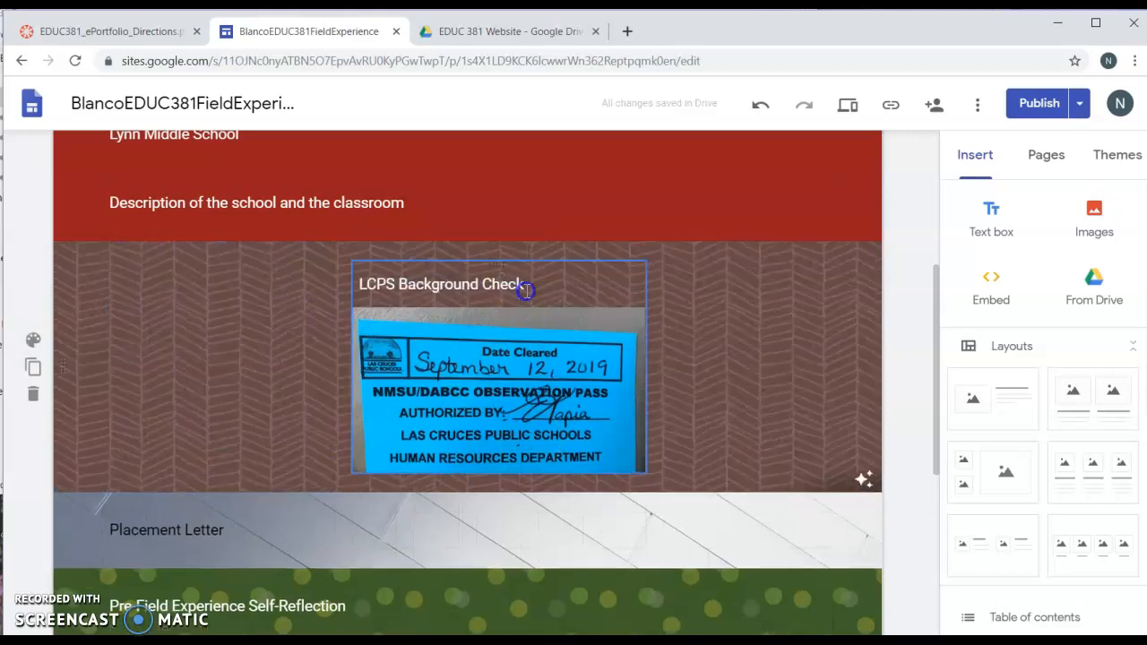
left_click_drag(515, 288, 371, 284)
left_click(578, 232)
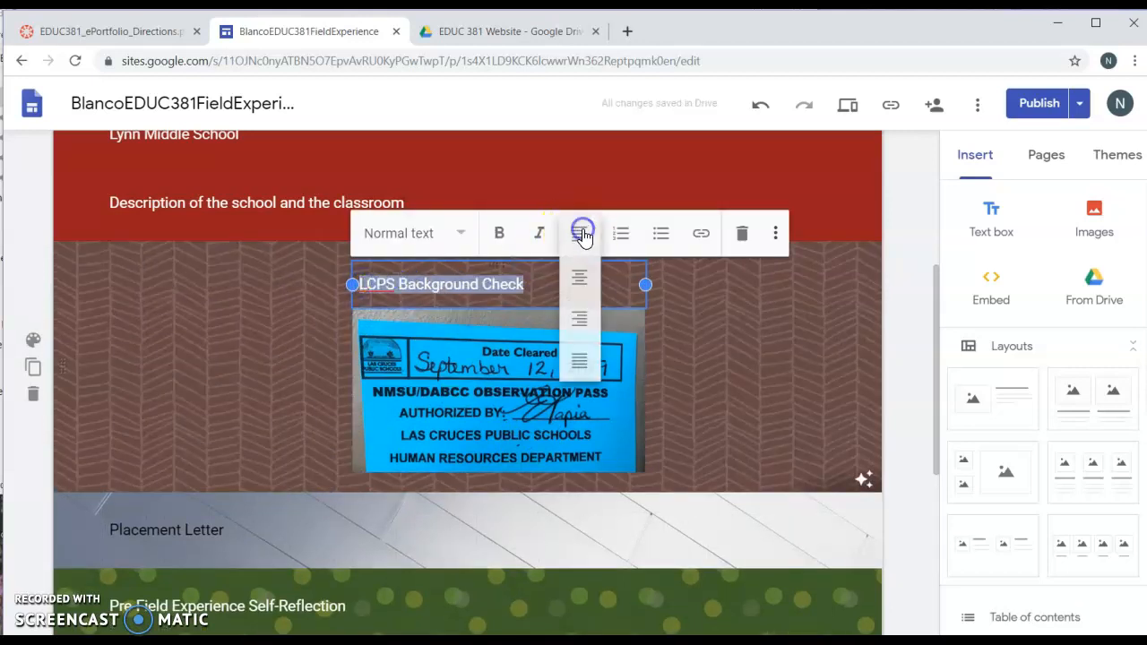
left_click(582, 276)
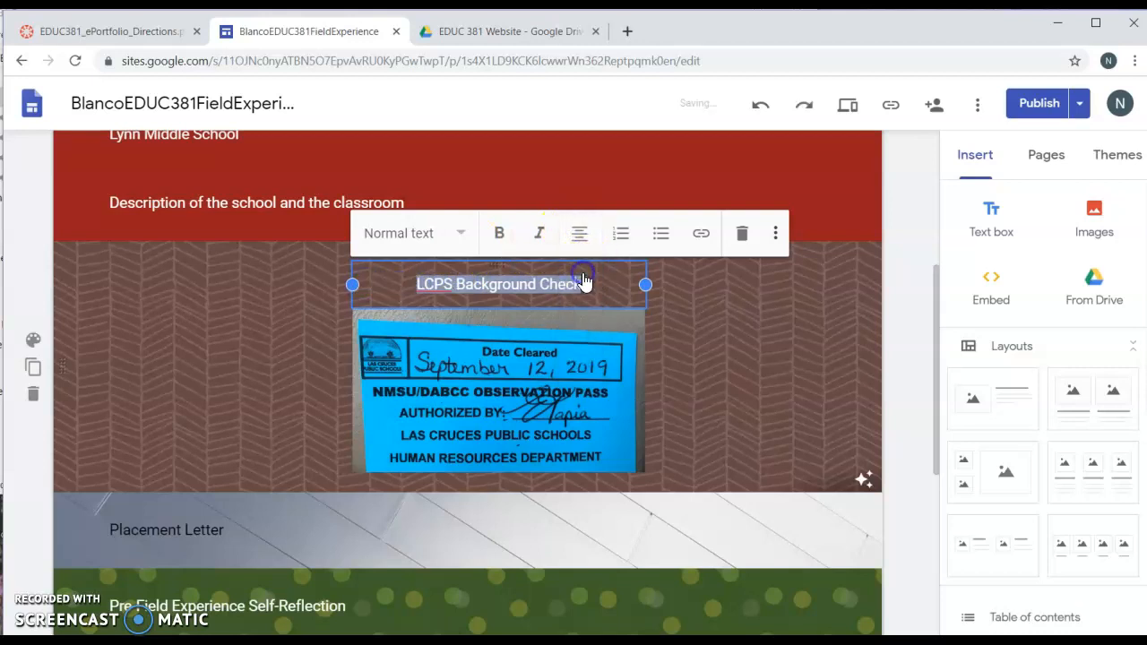
left_click(740, 393)
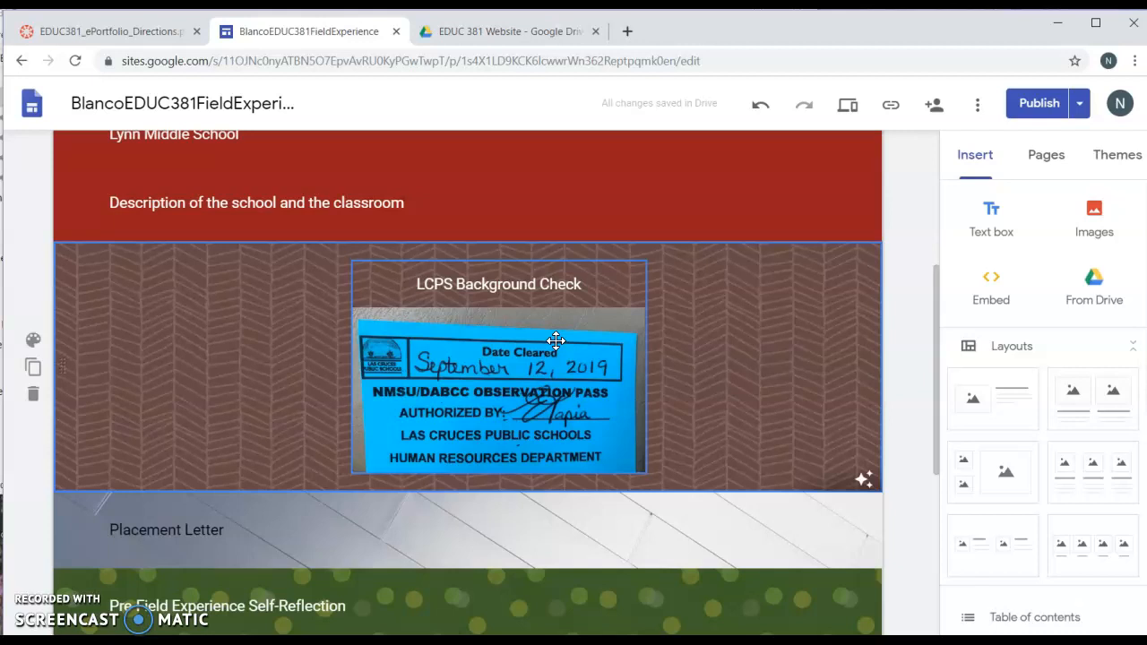
- Insert TGB_381_PicachoMS from Drive's EDUC 381 Website folder and move the embedded document beneath the Placement Letter text in its section
left_click(225, 530)
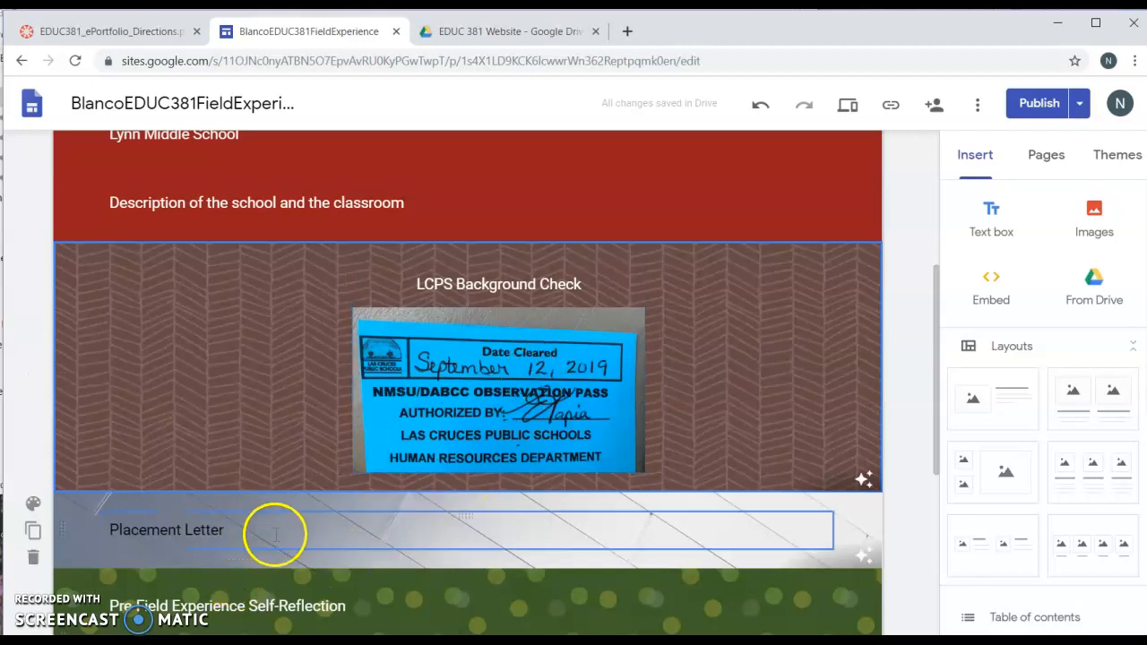
left_click(1113, 287)
scroll(999, 465, "down", 2)
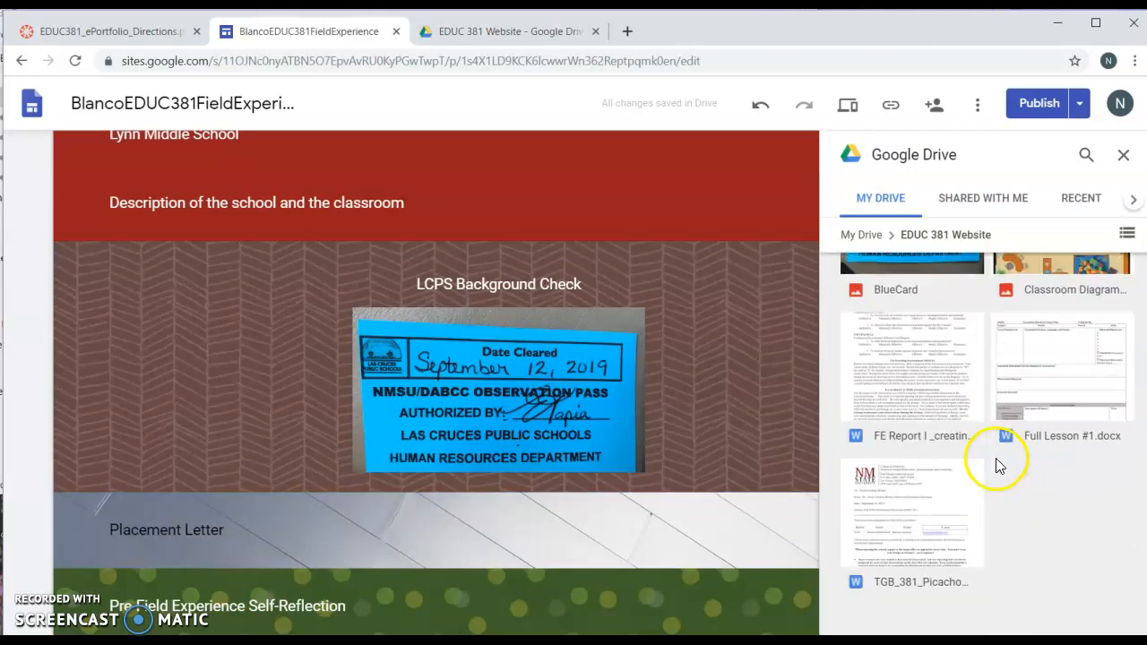
left_click(908, 518)
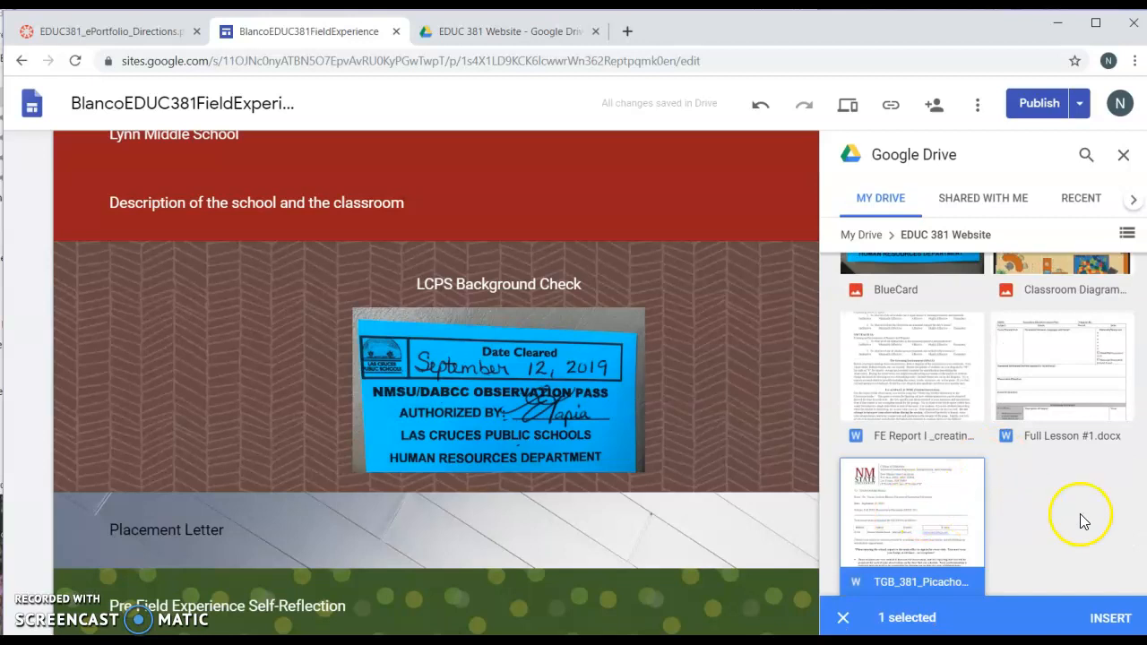
left_click(1110, 618)
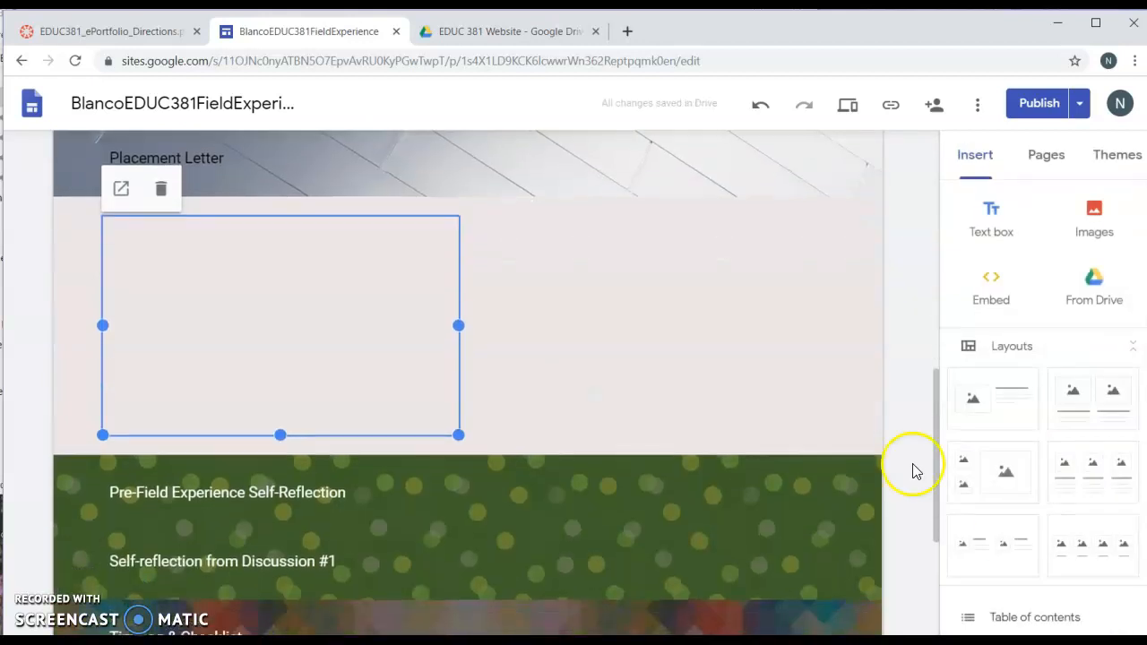
scroll(476, 269, "up", 2)
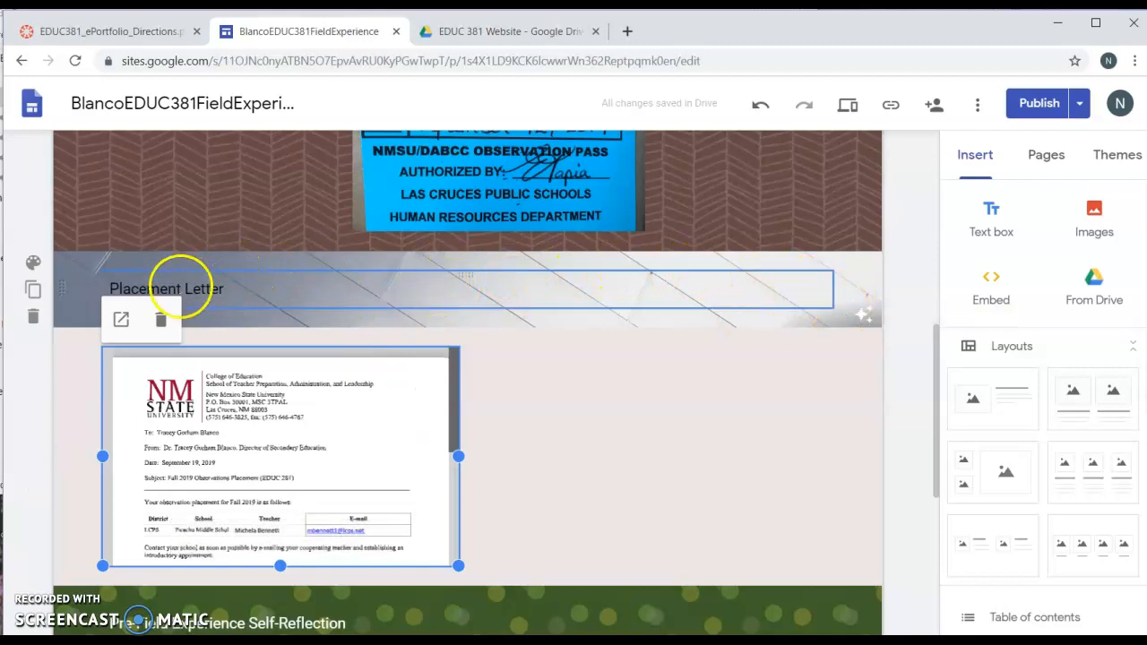
left_click_drag(410, 382, 552, 319)
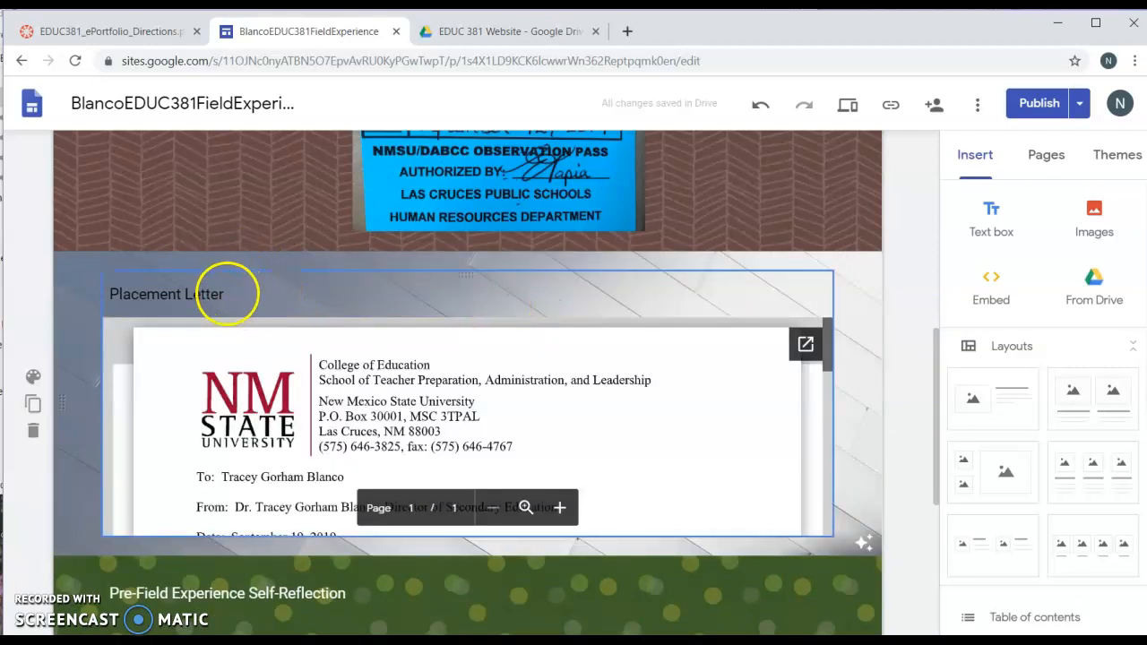
- Center-align the Placement Letter text above the embedded document
left_click_drag(229, 299, 133, 294)
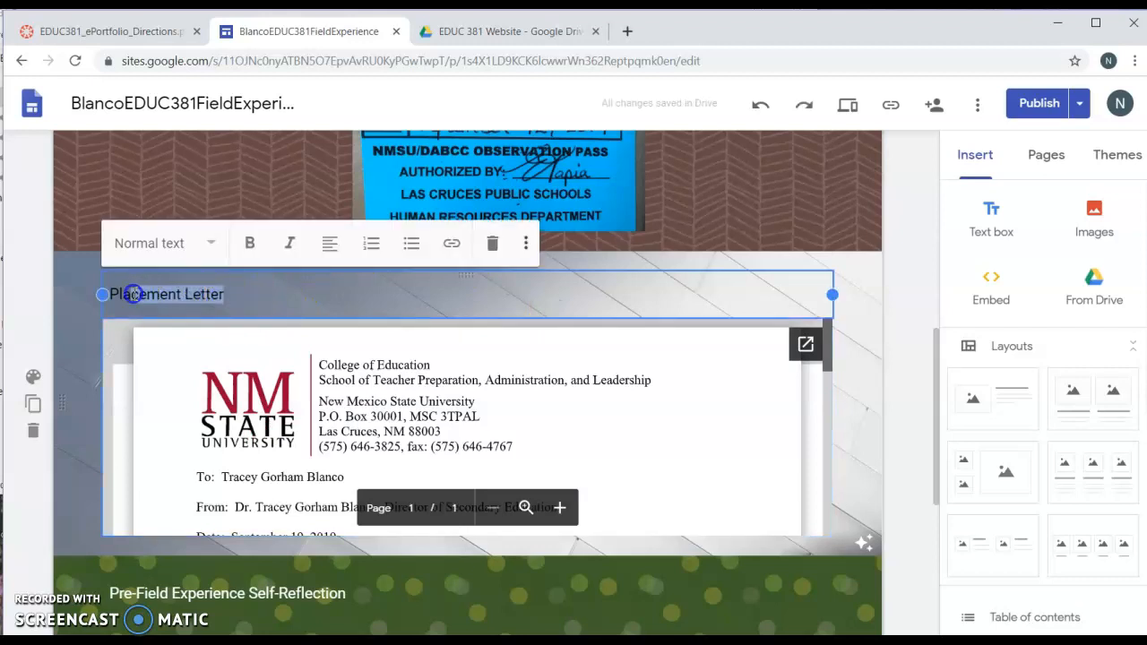
left_click(329, 244)
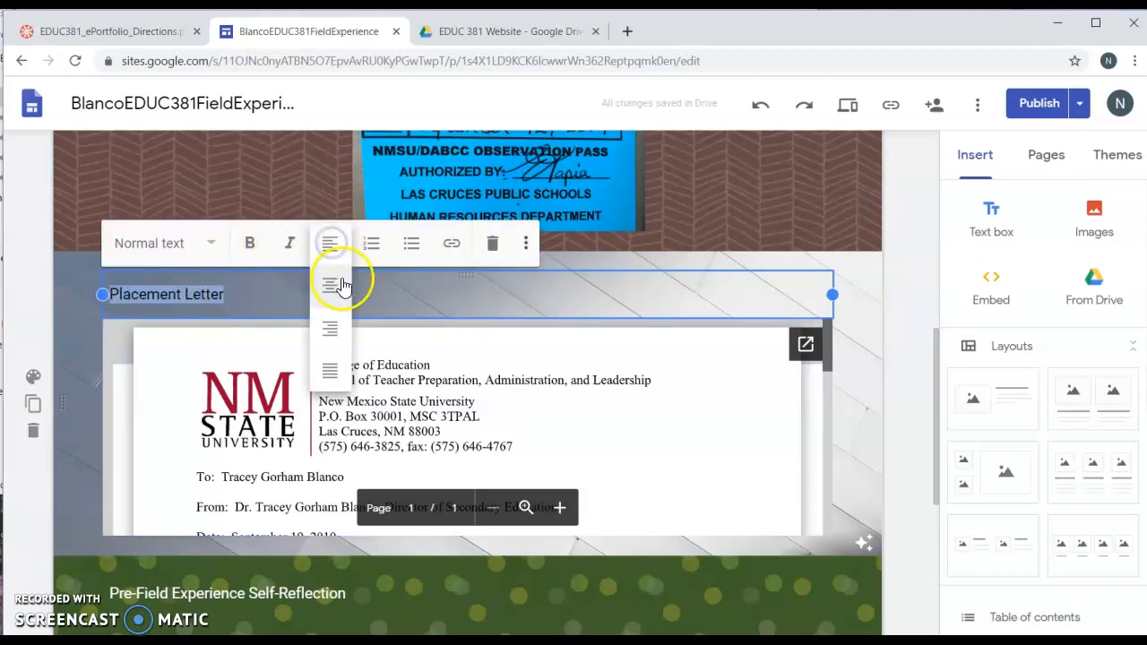
left_click(339, 285)
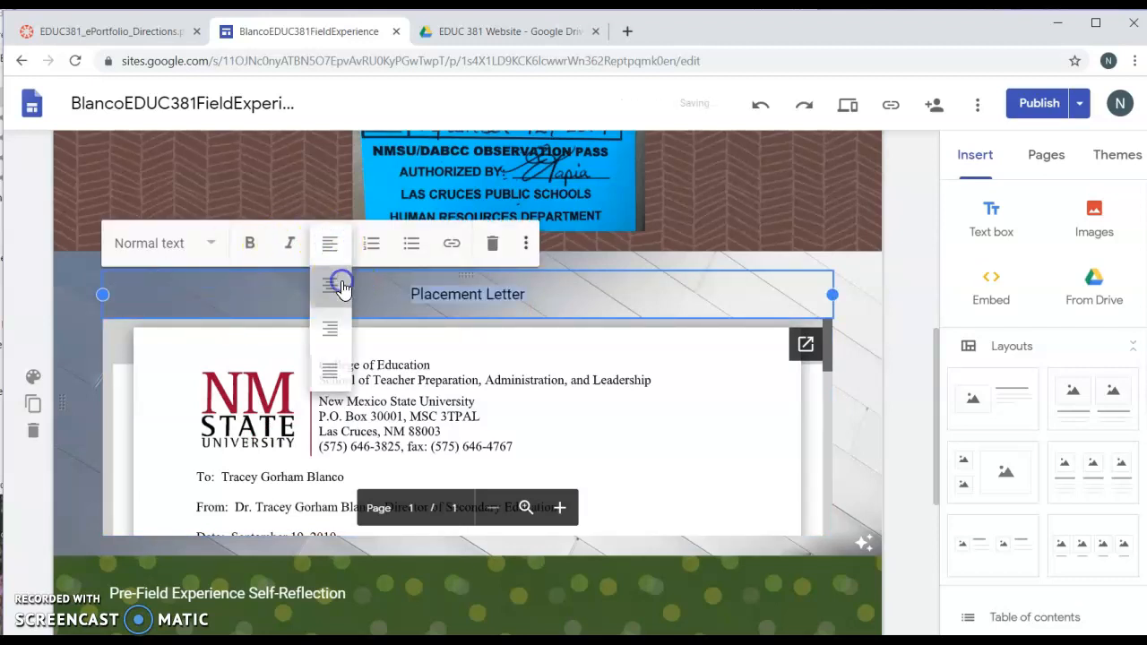
left_click(853, 361)
- Reduce the width and height of the embedded placement letter and center it under the Placement Letter text
left_click(547, 425)
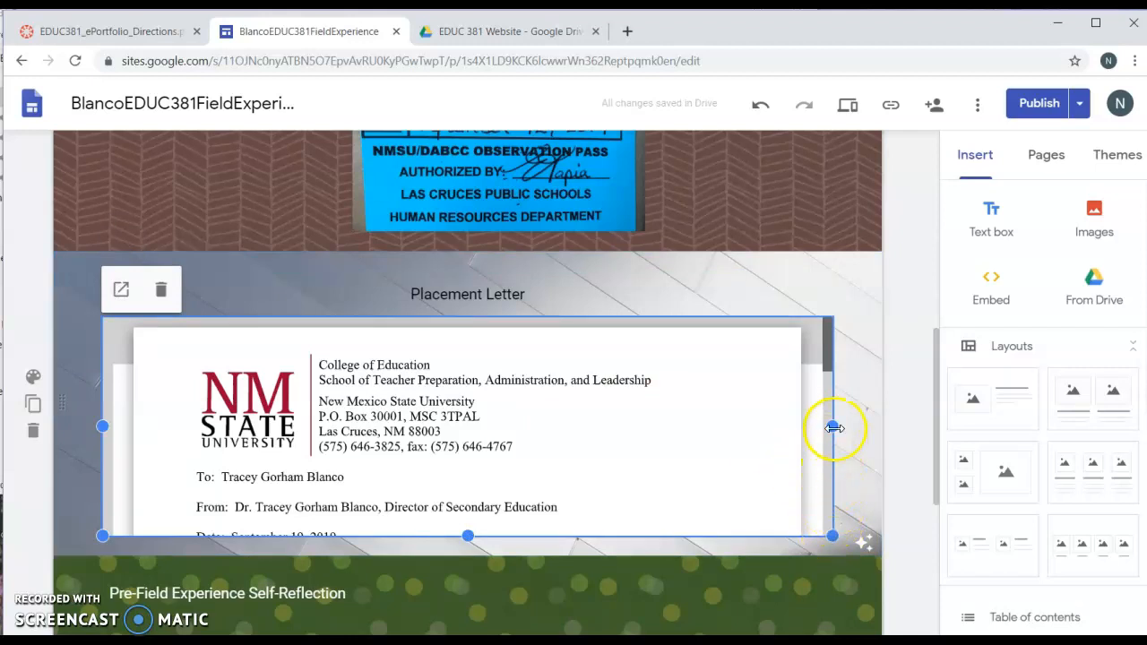
left_click_drag(831, 538, 629, 462)
left_click(371, 397)
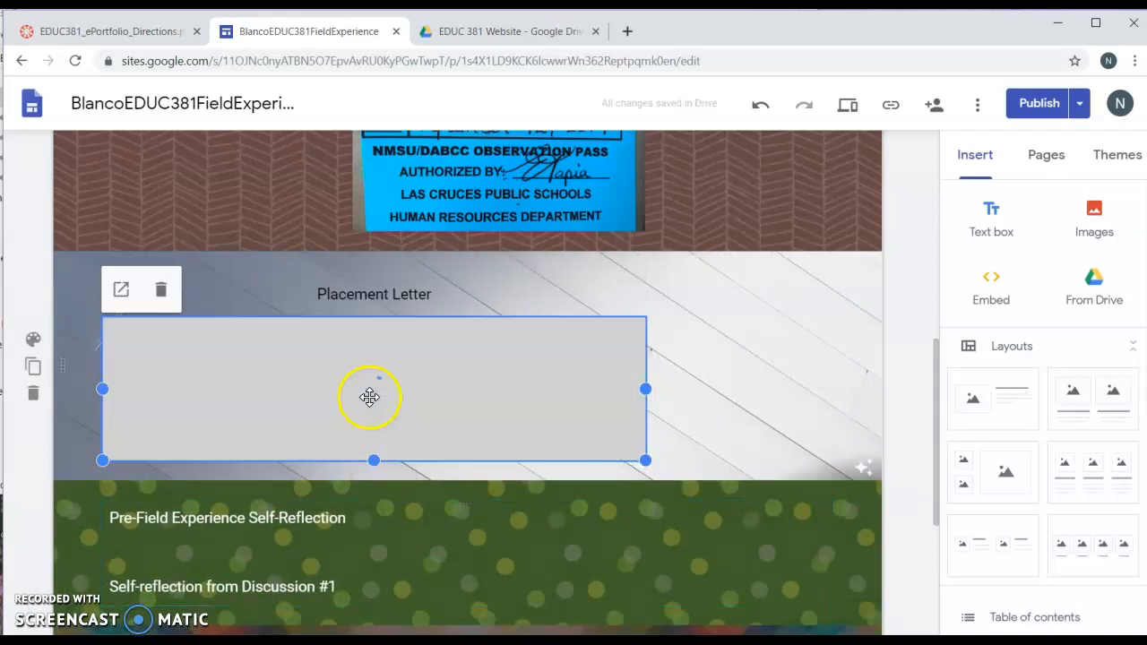
left_click_drag(538, 385, 618, 368)
left_click_drag(397, 340, 448, 349)
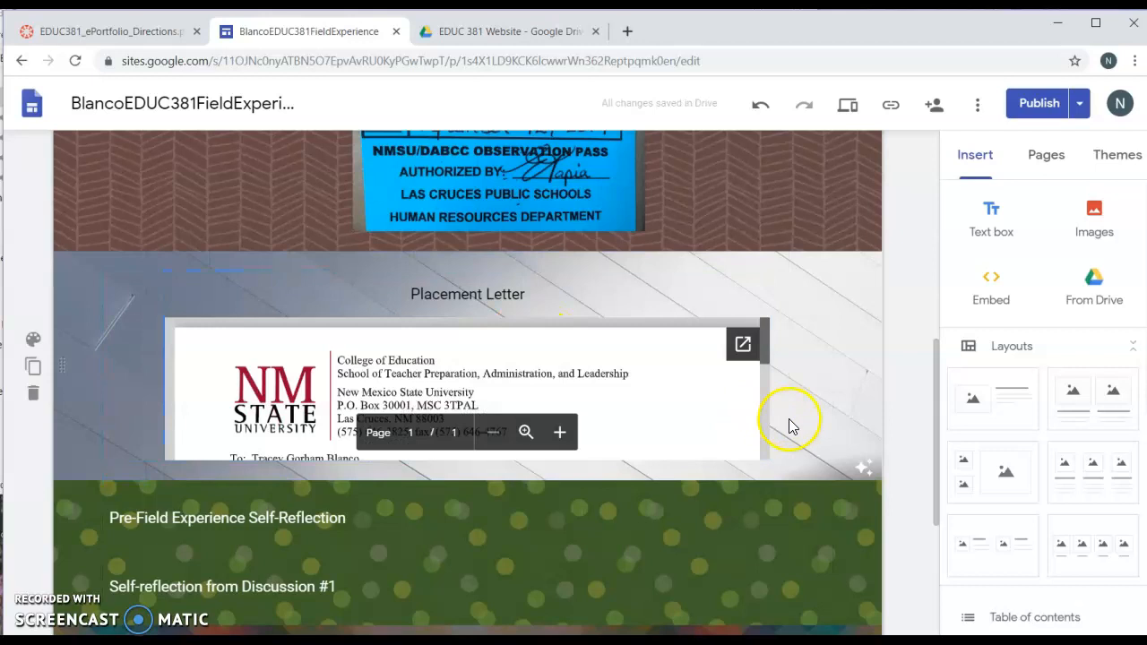
- Extend the embedded placement letter downward so that more of the page shows within its section
scroll(792, 424, "down", 2)
left_click(671, 297)
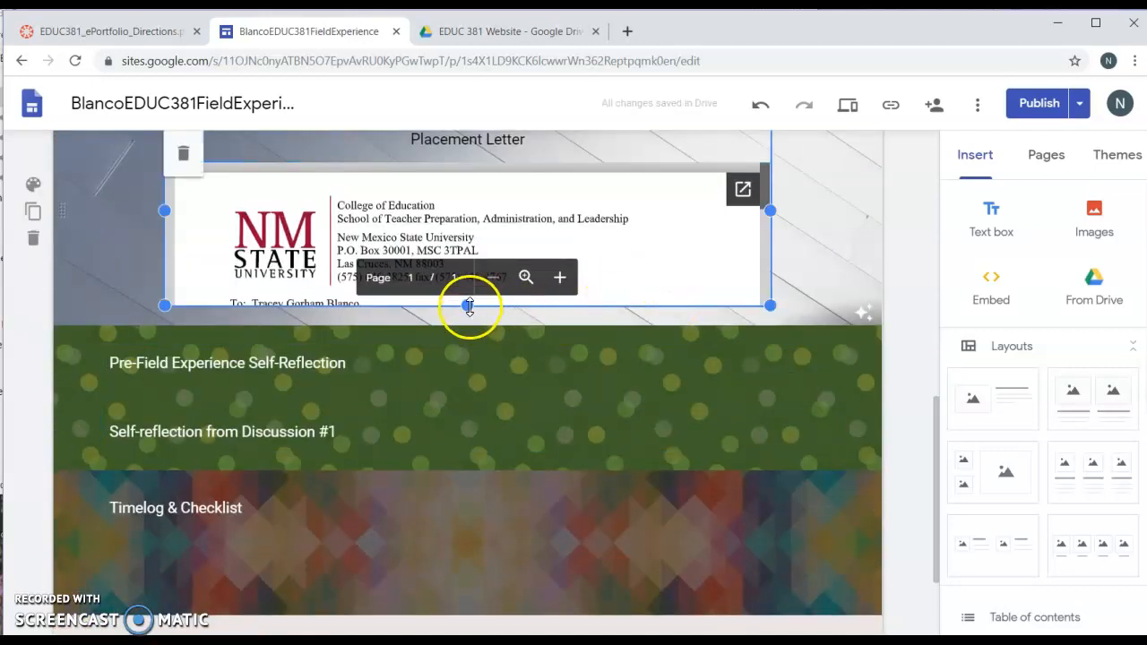
left_click_drag(467, 314, 475, 544)
left_click_drag(475, 574, 476, 589)
scroll(790, 276, "up", 1)
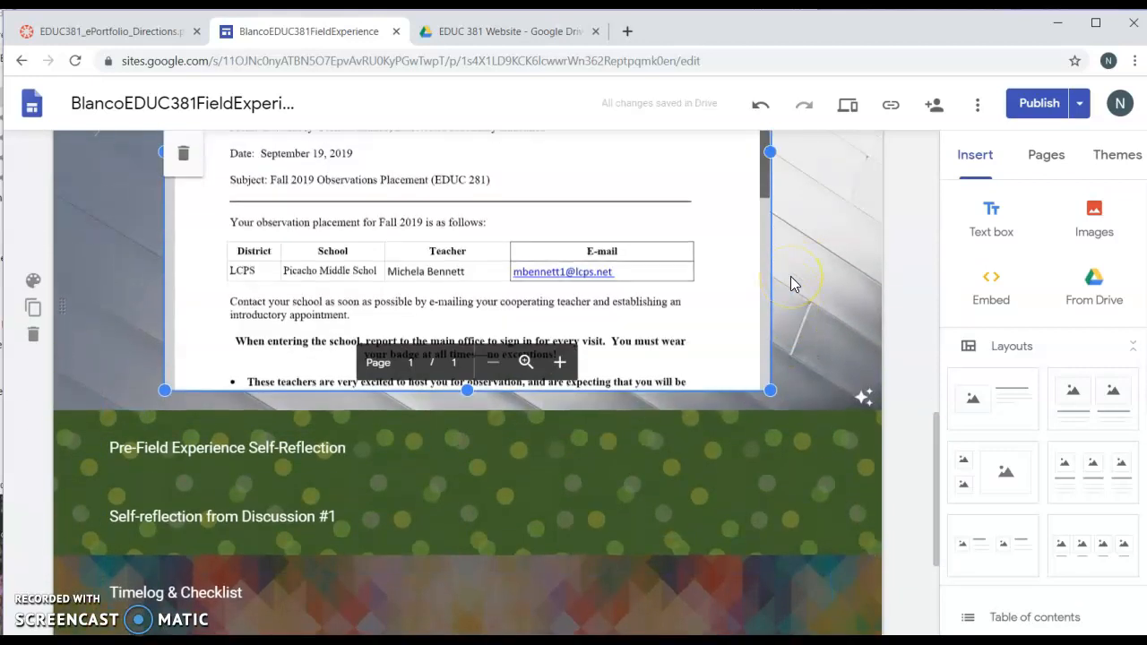
scroll(790, 276, "up", 2)
mouse_move(472, 549)
left_mouse_down()
mouse_move(468, 609)
mouse_move(467, 553)
left_mouse_up()
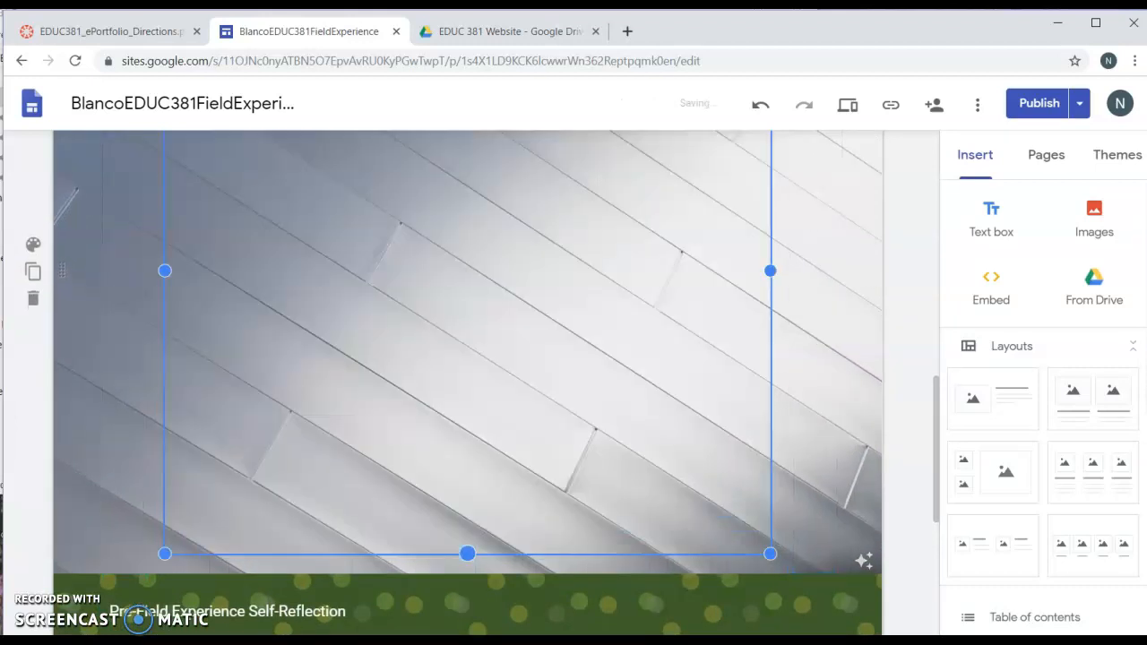
- Extend the embedded placement letter further downward until the whole page, including the signature block, fits in the frame
scroll(625, 453, "down", 2)
left_click_drag(464, 416, 459, 585)
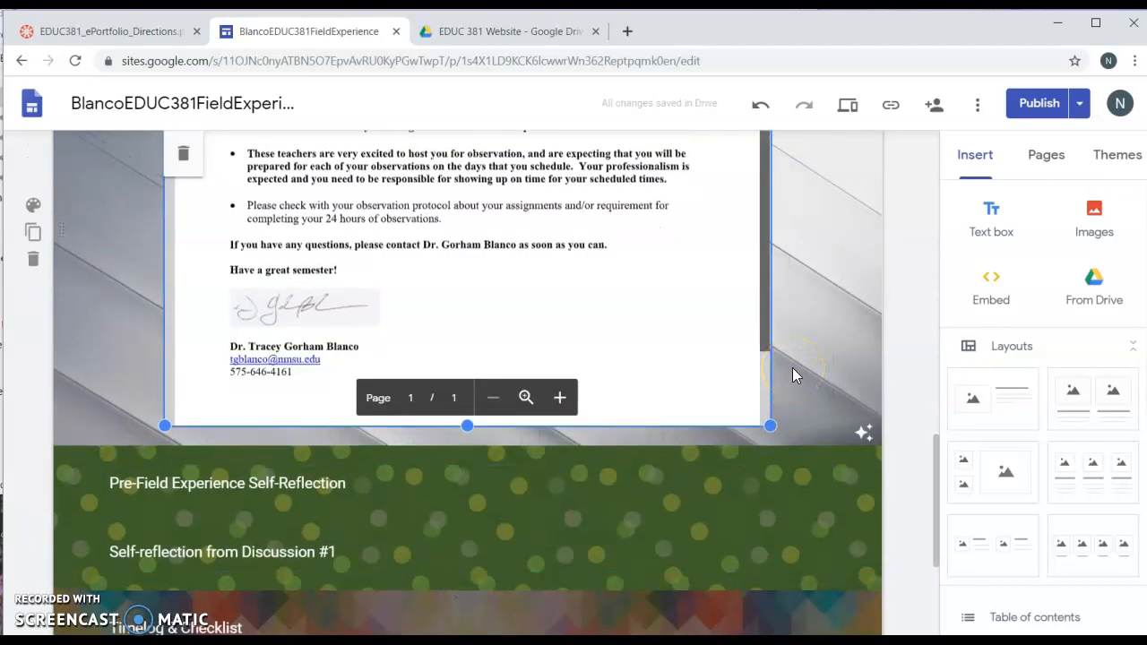
scroll(792, 375, "up", 6)
scroll(792, 375, "down", 4)
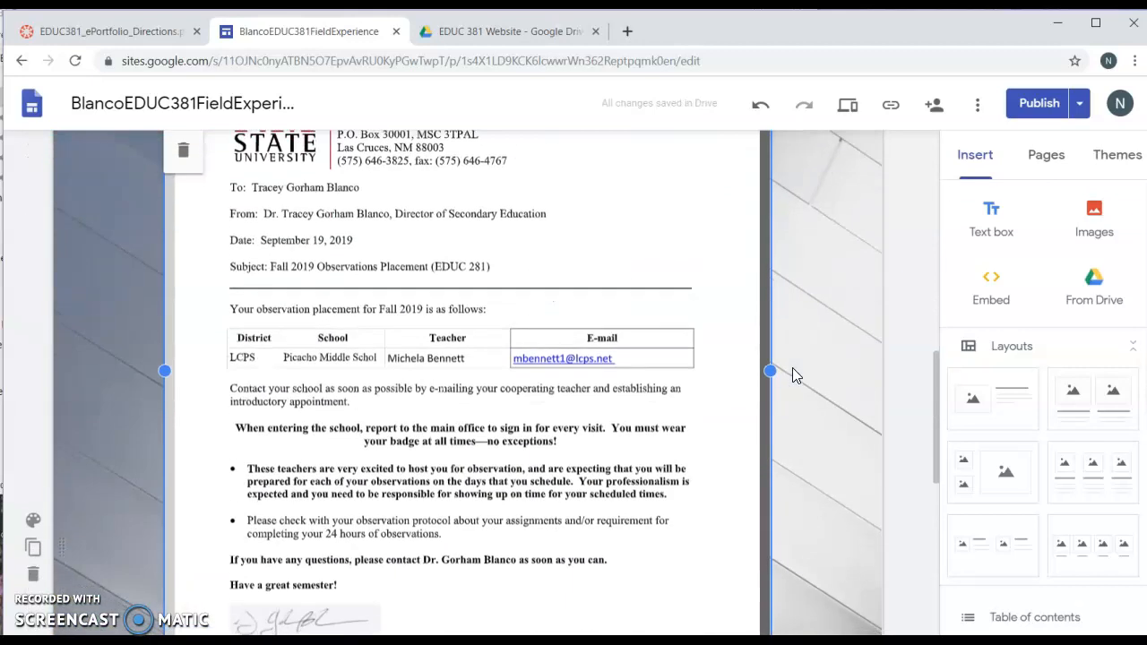
- Shrink the embedded placement letter to about half the section's width and center it together with its Placement Letter heading
left_click_drag(771, 581, 609, 443)
left_click_drag(552, 374, 500, 321)
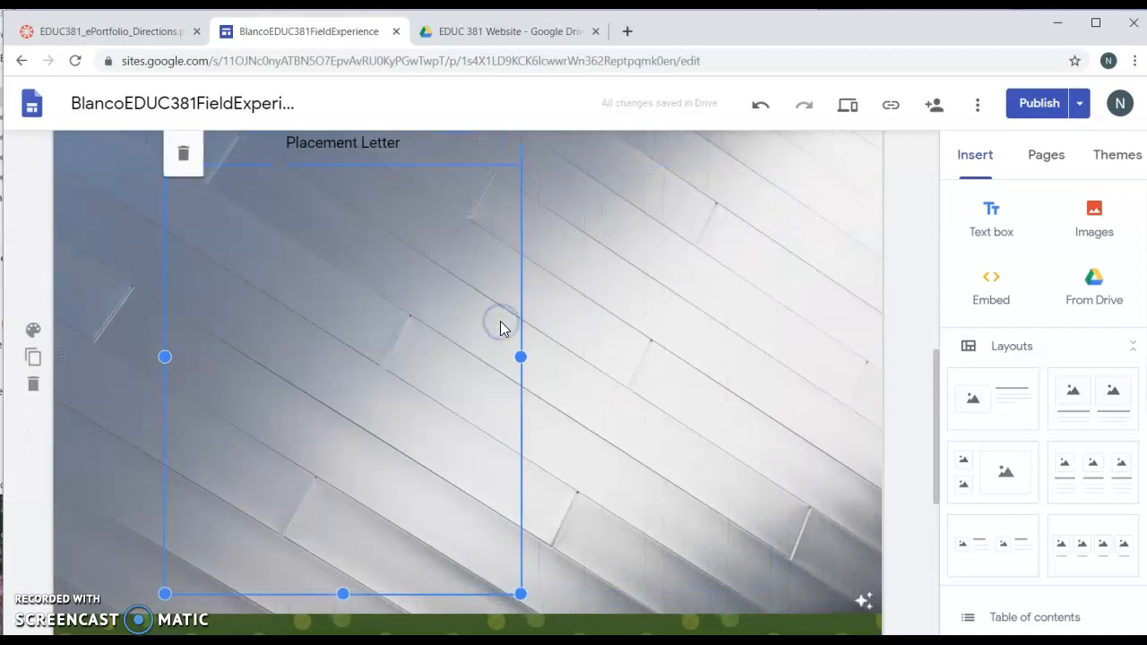
scroll(602, 249, "up", 1)
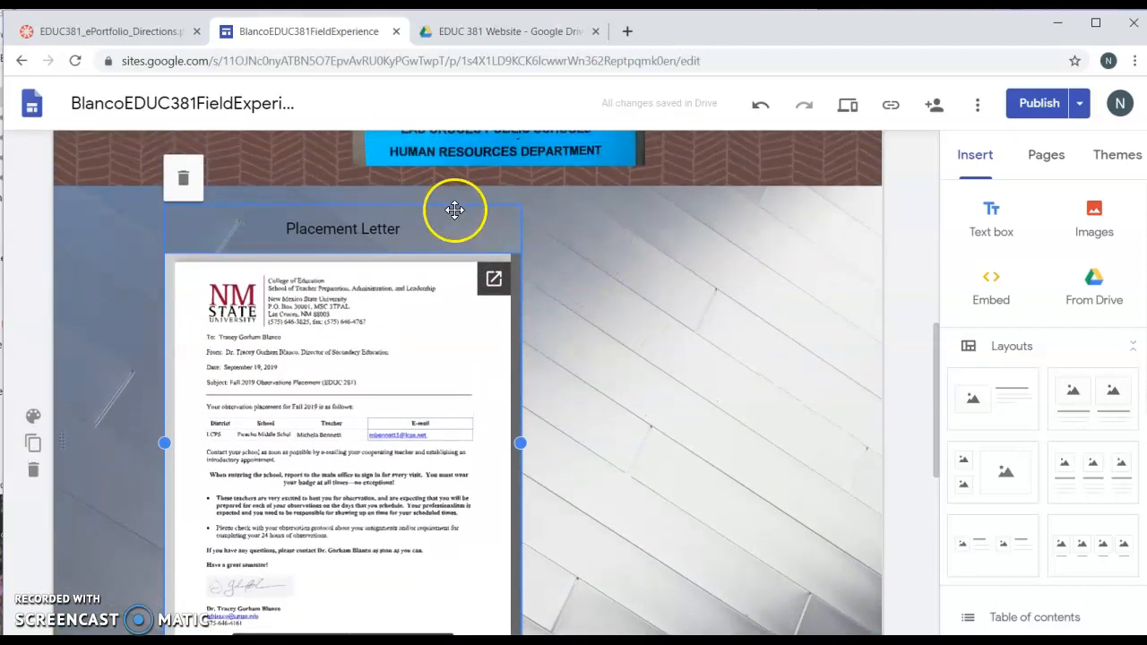
left_click_drag(451, 215, 481, 225)
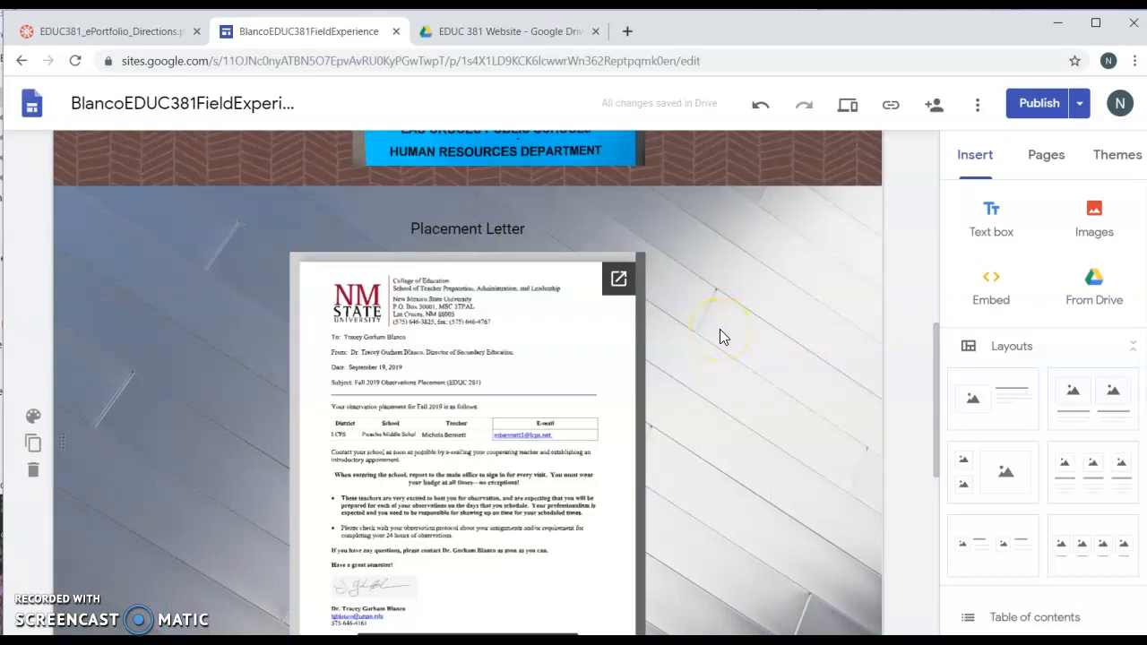
- Review the resized placement letter and the neighbouring sections of the Placement page
scroll(752, 445, "down", 1)
scroll(752, 448, "down", 1)
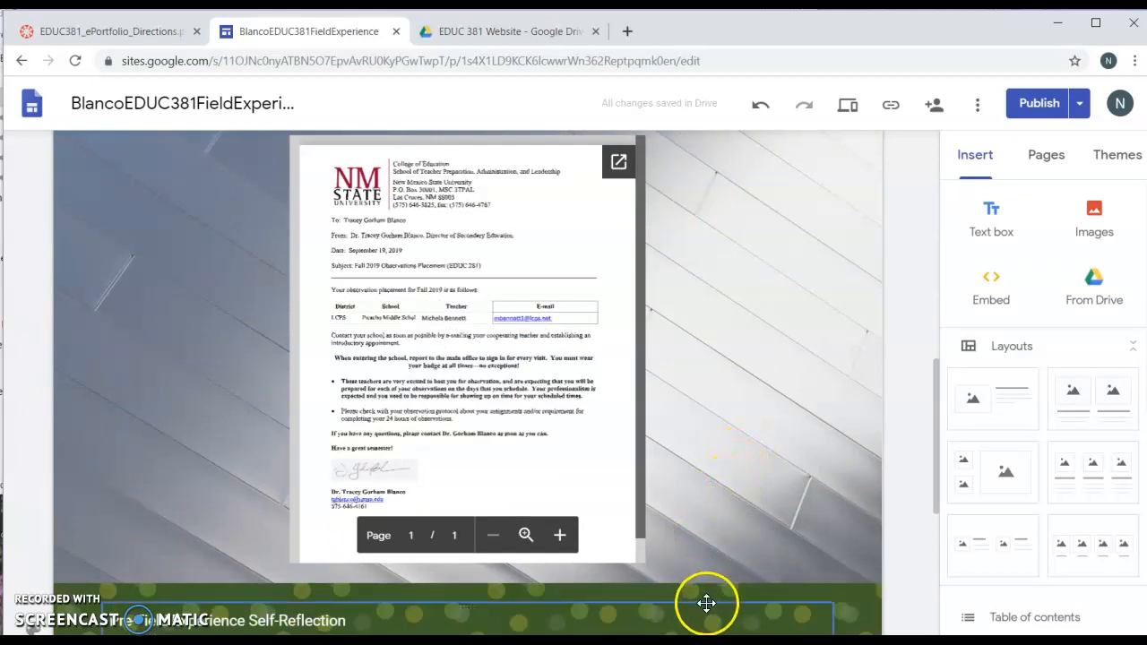
scroll(751, 599, "down", 2)
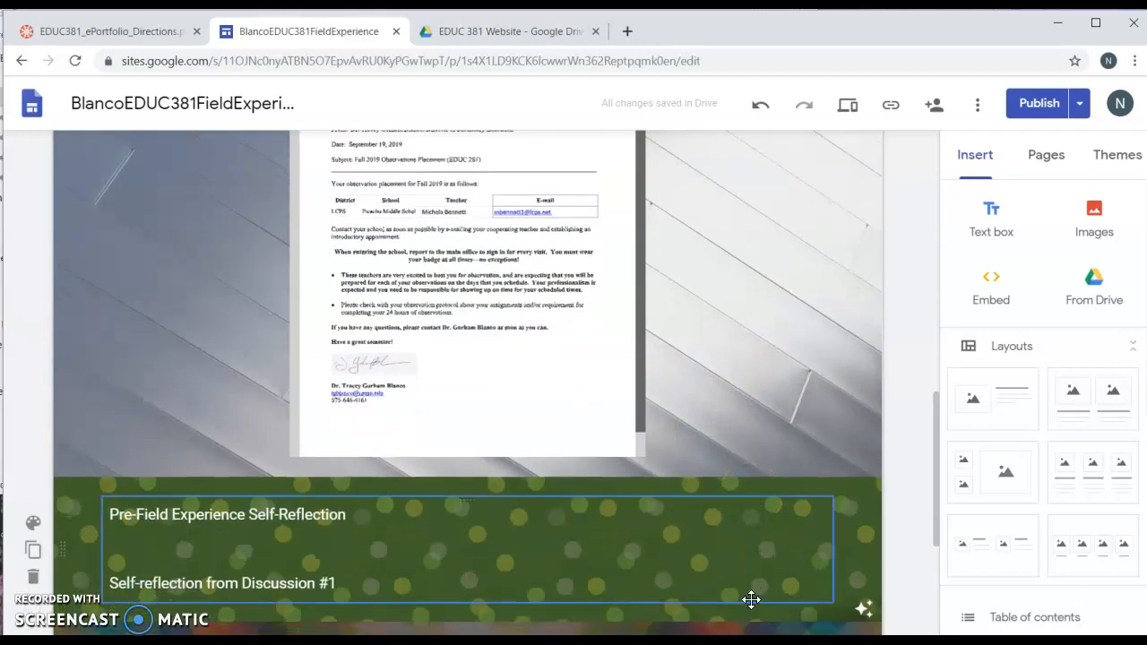
scroll(747, 429, "up", 3)
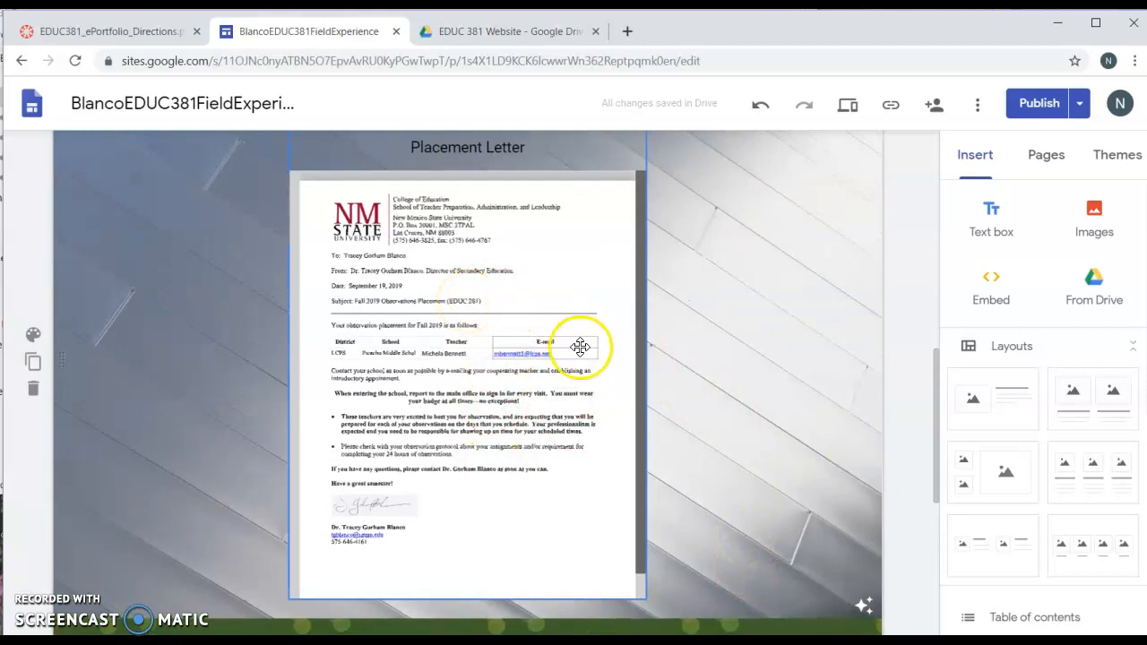
scroll(483, 482, "up", 2)
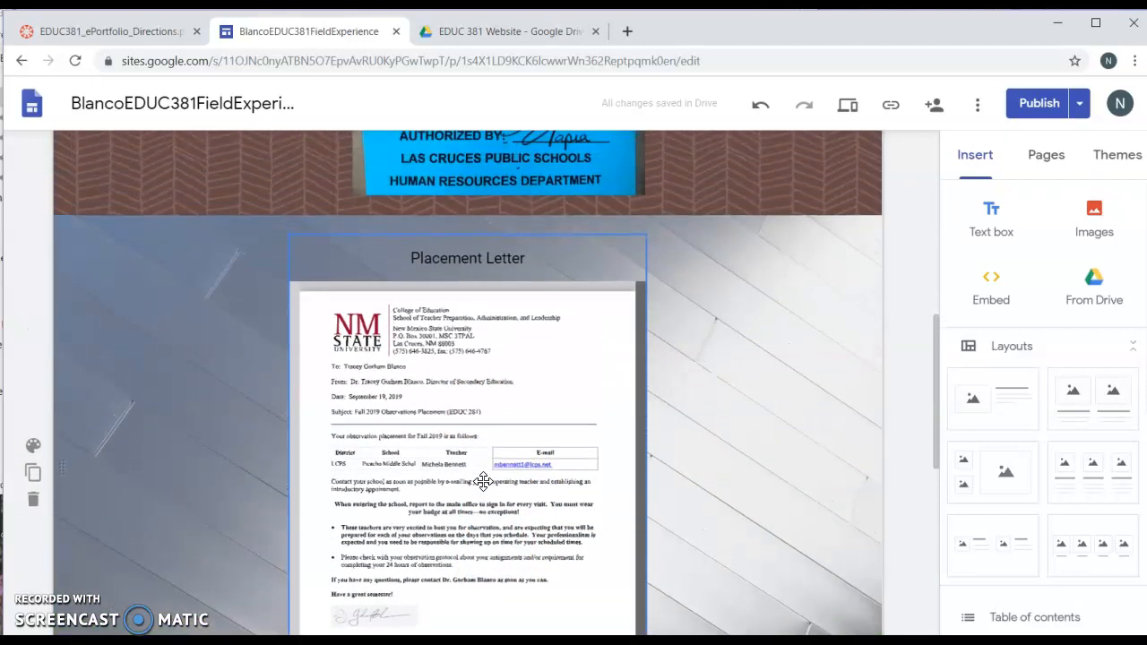
scroll(483, 483, "up", 1)
scroll(483, 483, "up", 10)
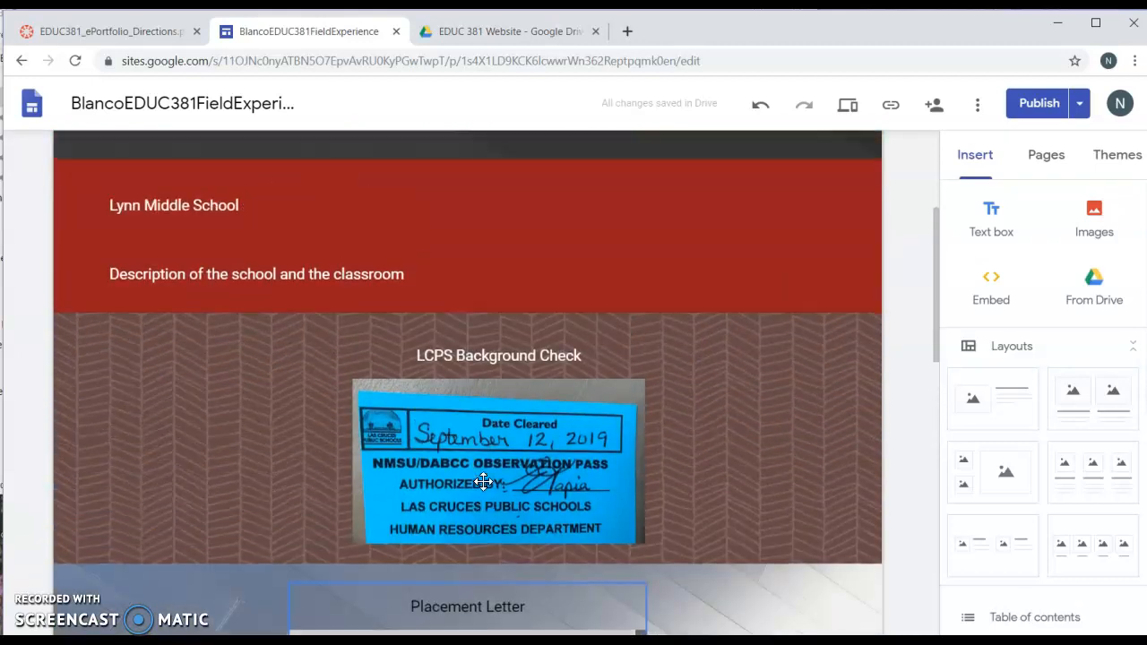
- On the Lessons & Reflections page, insert Full Lesson #1.docx from Drive and place it beside the Full Lesson #1 text
left_click(608, 295)
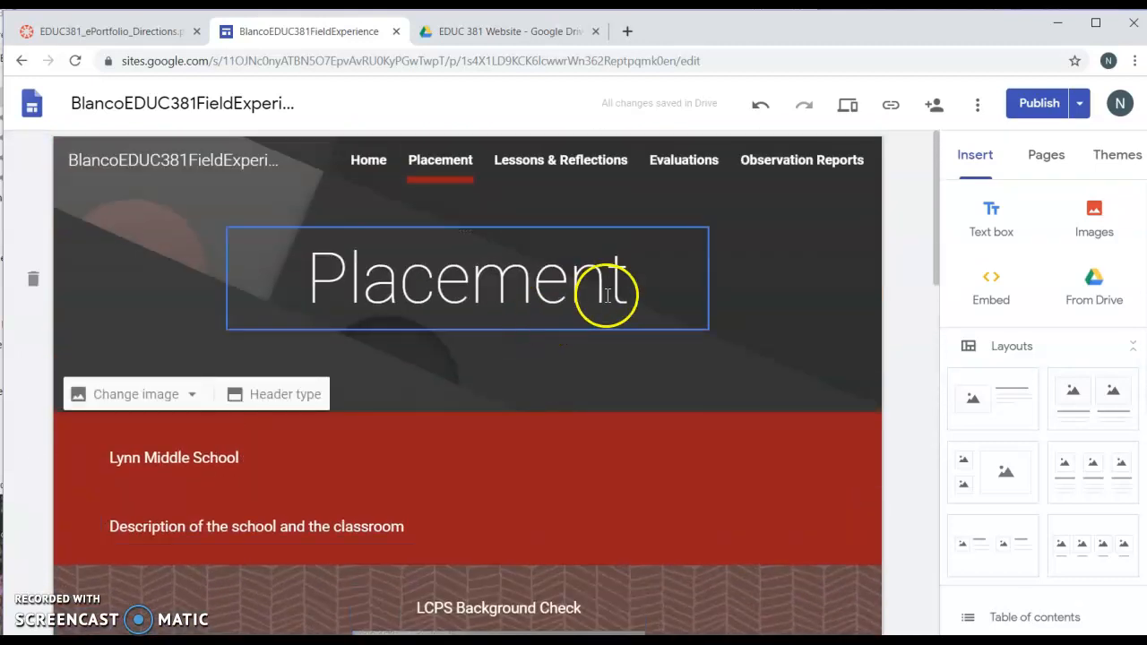
left_click(561, 166)
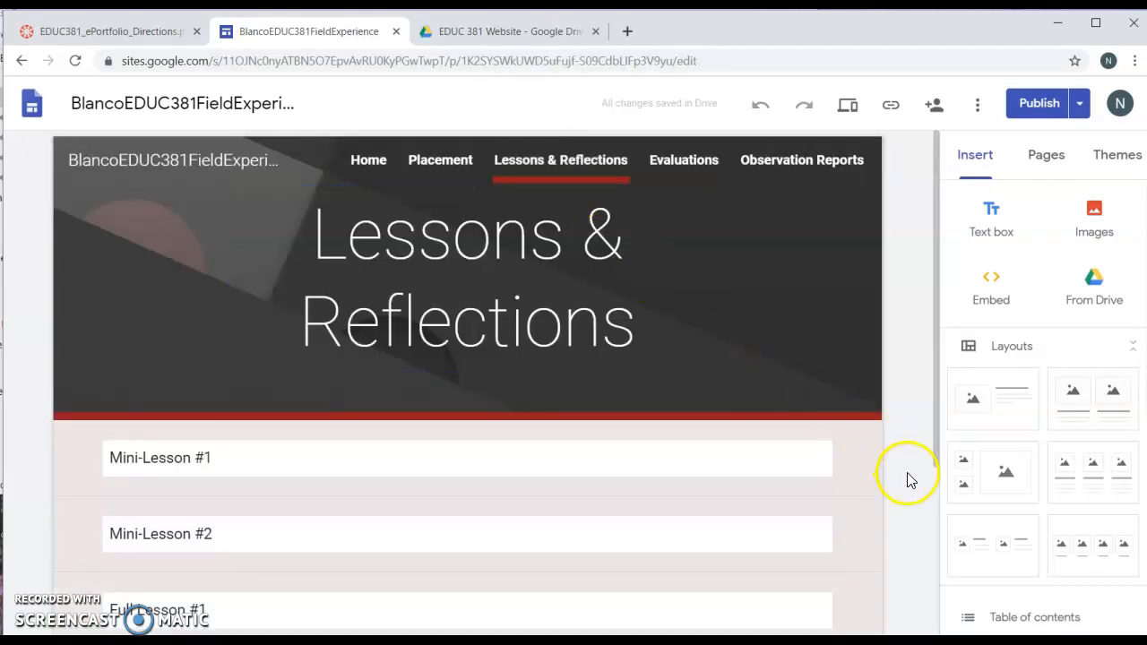
scroll(907, 477, "down", 1)
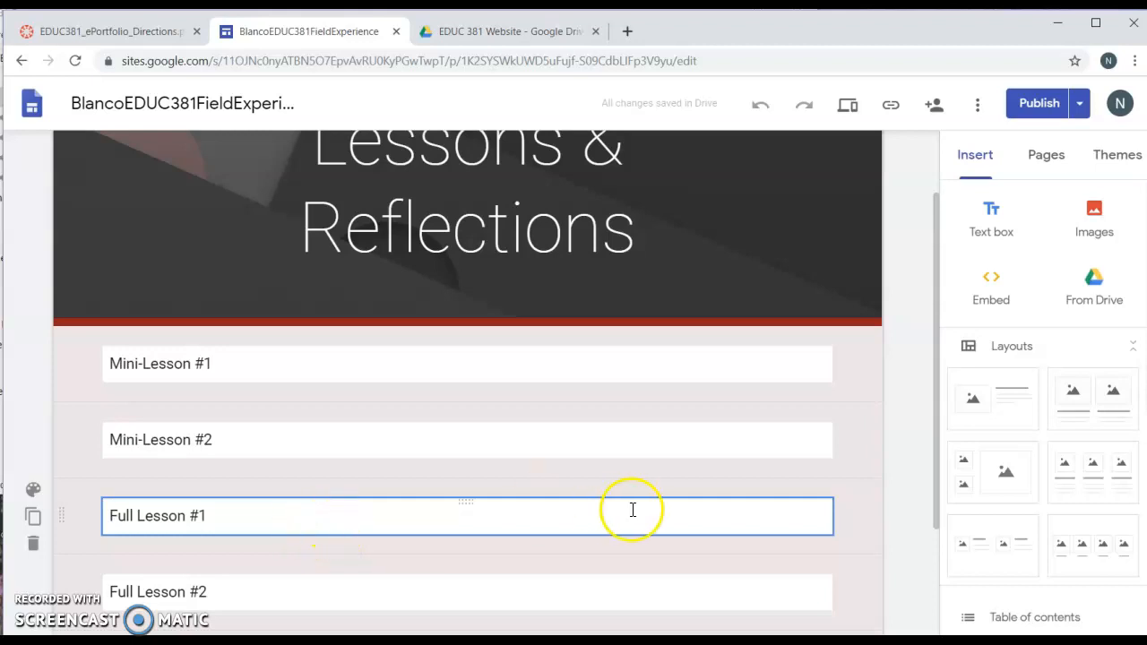
left_click(1094, 279)
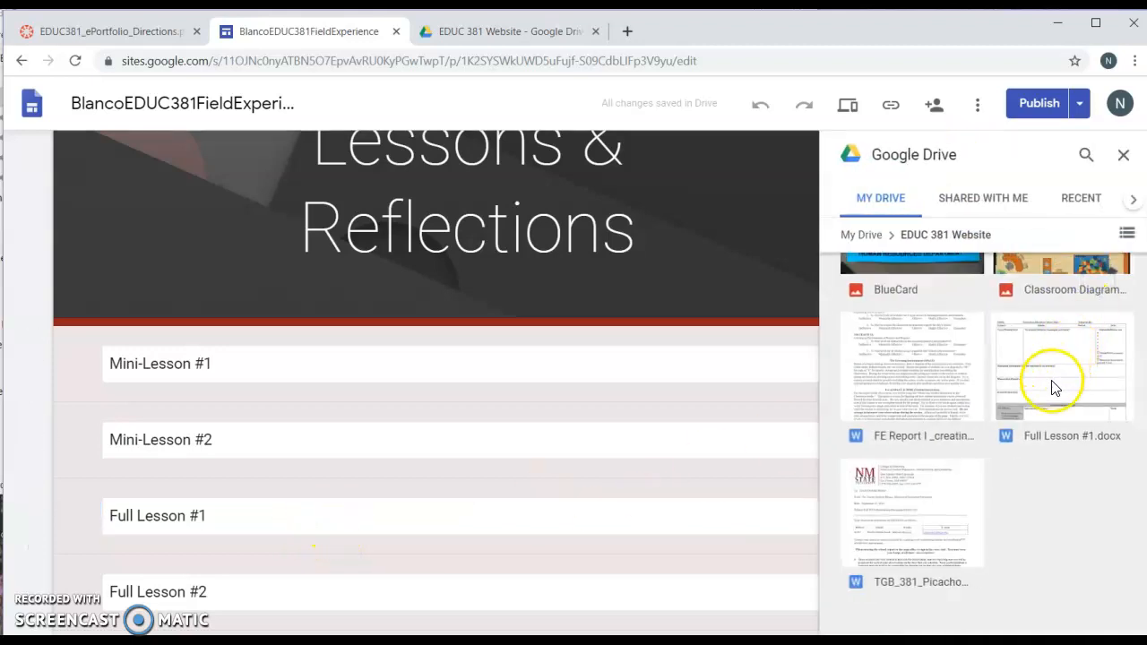
left_click(1054, 387)
left_click(1110, 618)
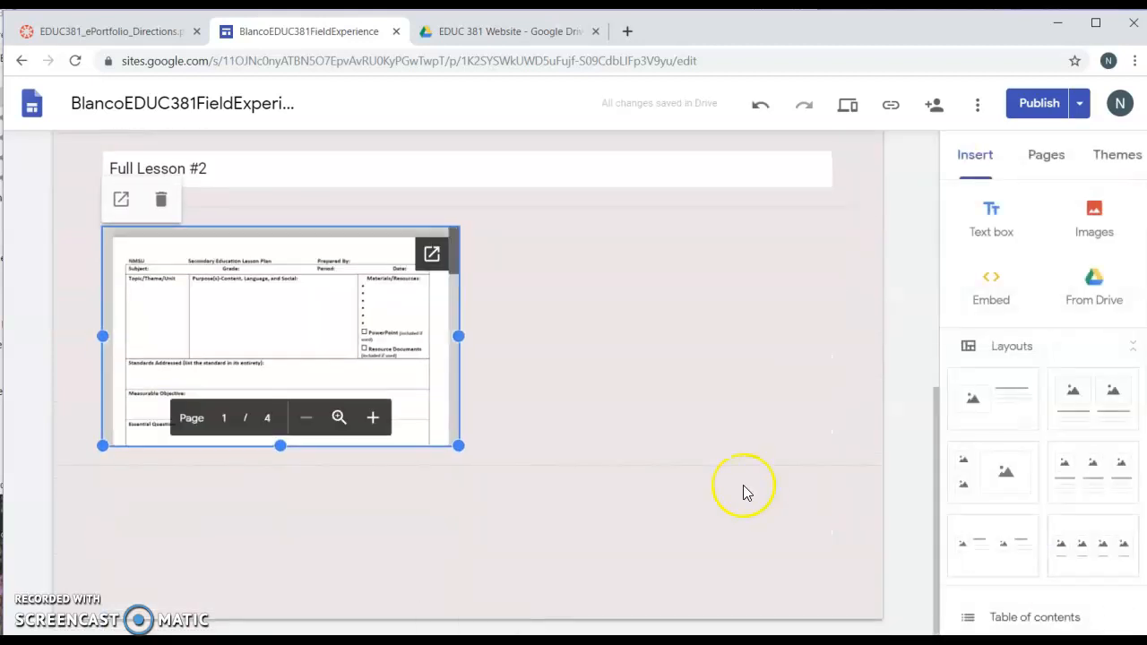
scroll(742, 485, "up", 2)
left_click_drag(330, 506, 816, 273)
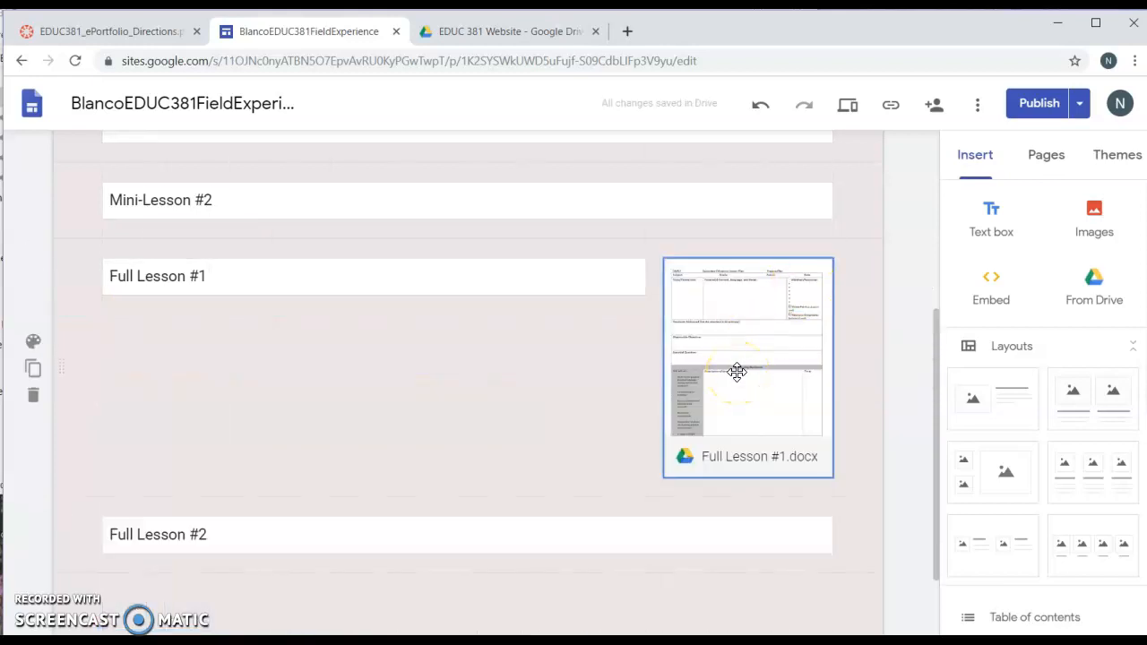
- Set the background of the Full Lesson #1 section to Emphasis 2
left_click(71, 311)
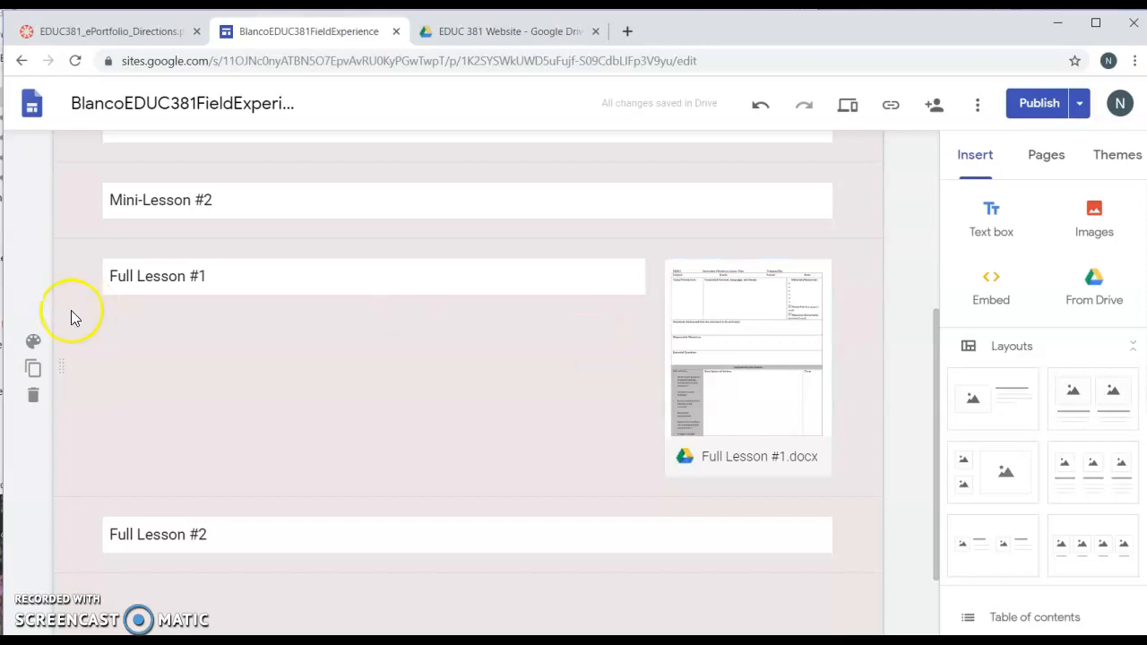
left_click(34, 342)
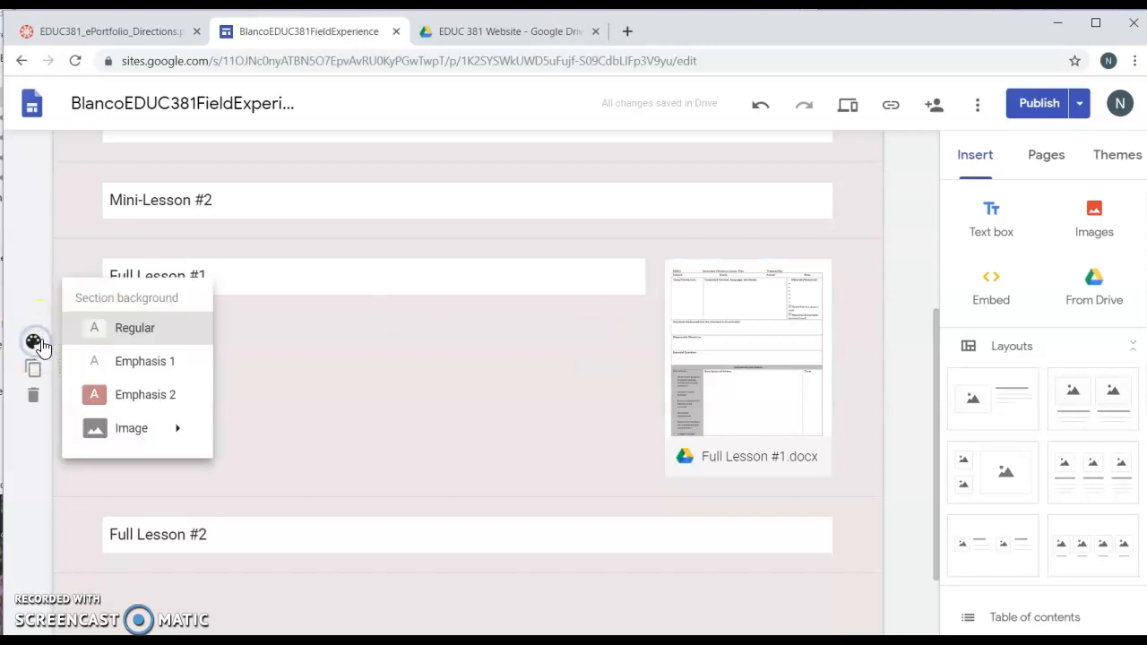
left_click(134, 397)
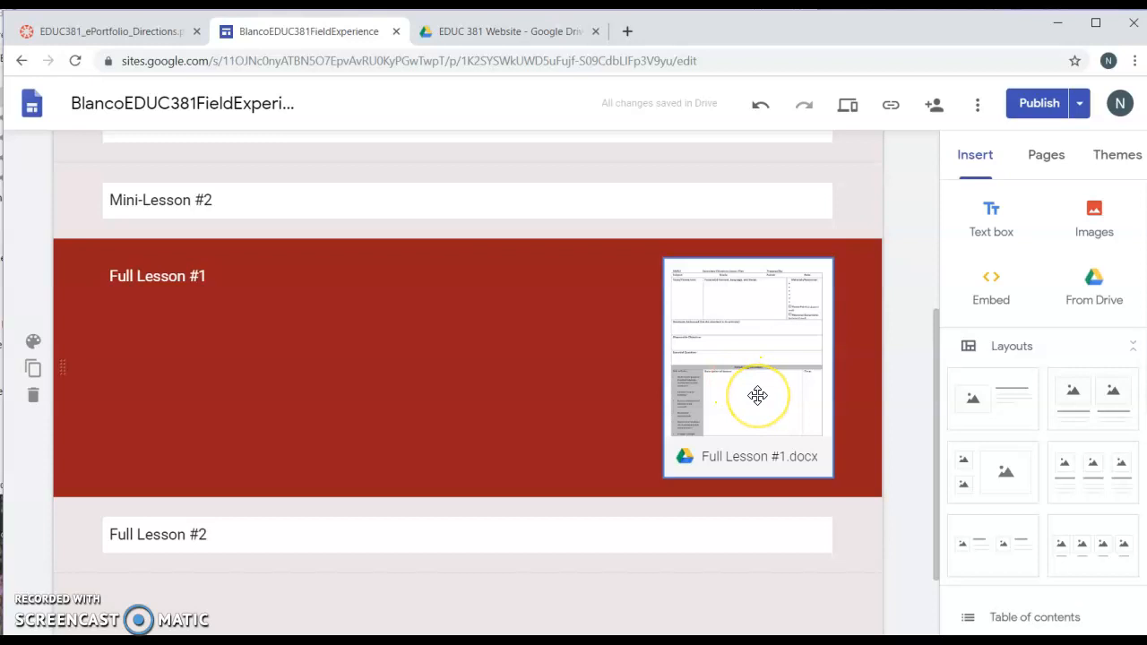
- Narrow the Full Lesson #1 text box and move the embedded lesson document right next to it
left_click(462, 266)
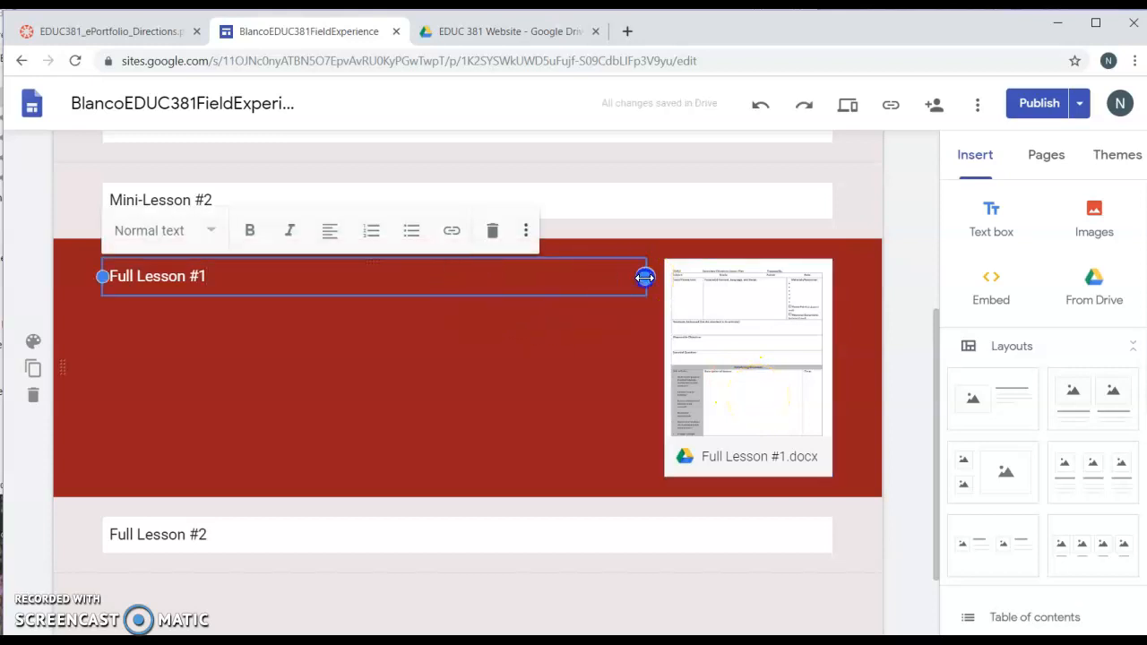
left_click_drag(645, 278, 383, 282)
mouse_move(249, 282)
left_mouse_down()
mouse_move(231, 287)
mouse_move(240, 296)
mouse_move(266, 285)
left_mouse_up()
left_click_drag(741, 349, 396, 344)
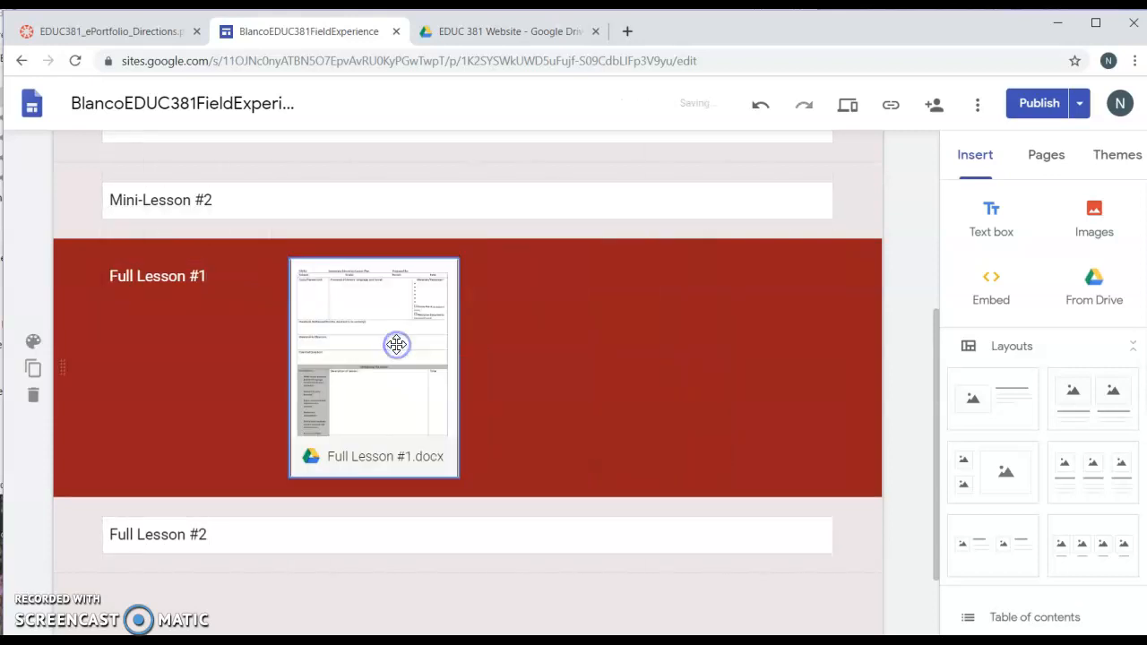
- Add a two-column layout with image placeholders and captions, and move it between the Full Lesson #1 and Full Lesson #2 sections
left_click(1072, 434)
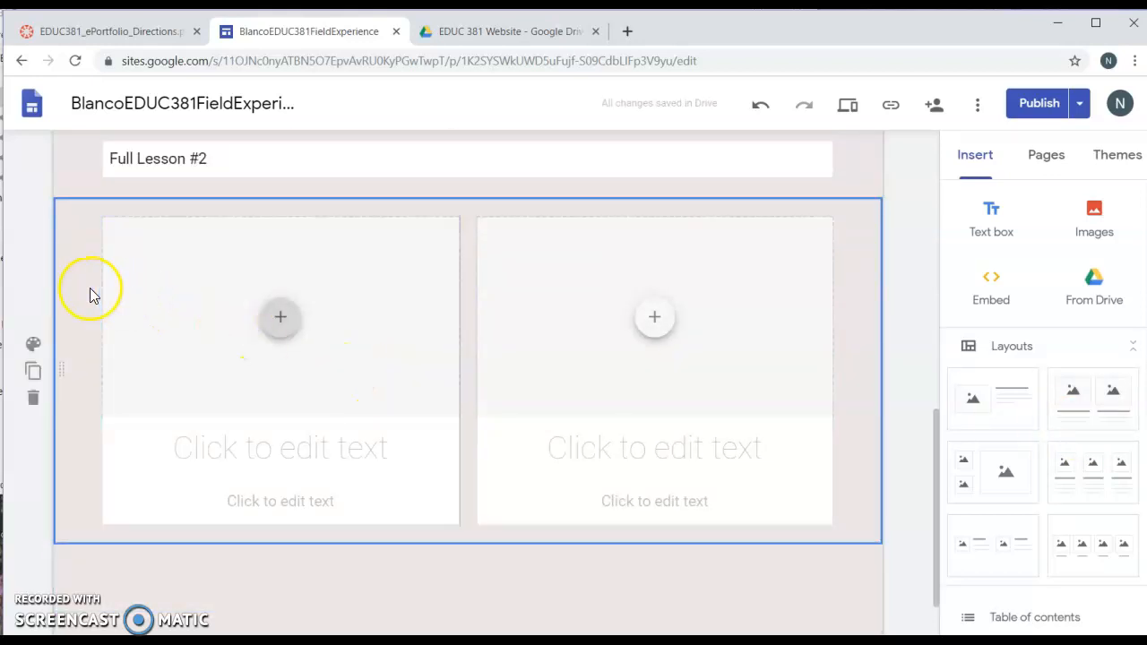
scroll(89, 294, "up", 2)
scroll(90, 294, "up", 1)
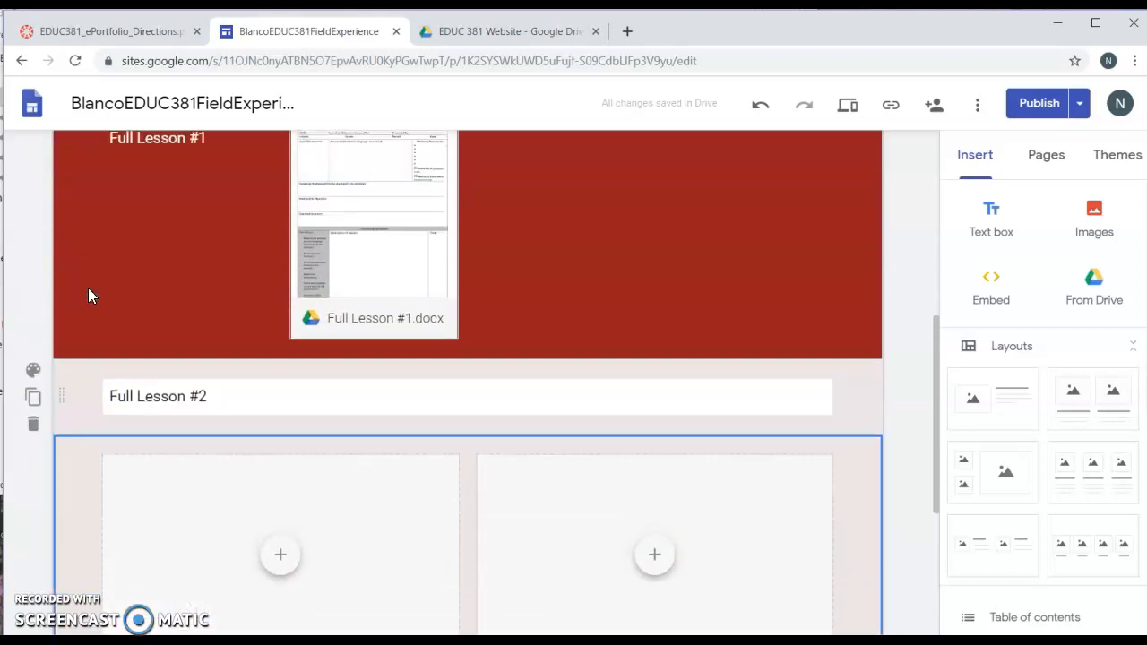
left_click(403, 264)
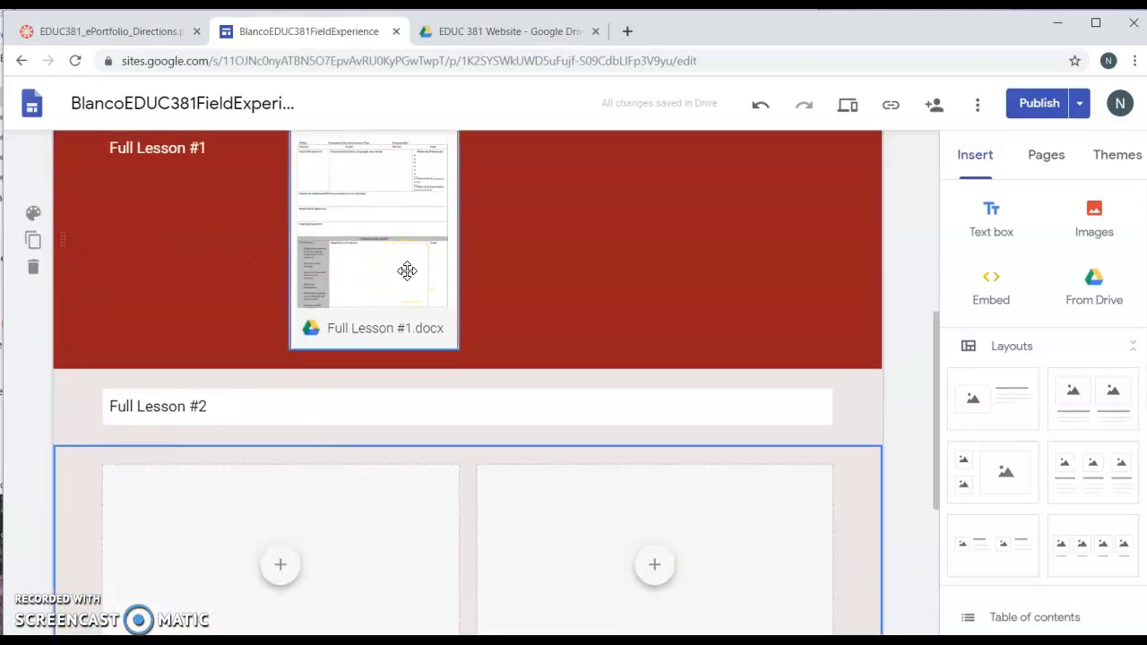
left_click(636, 387)
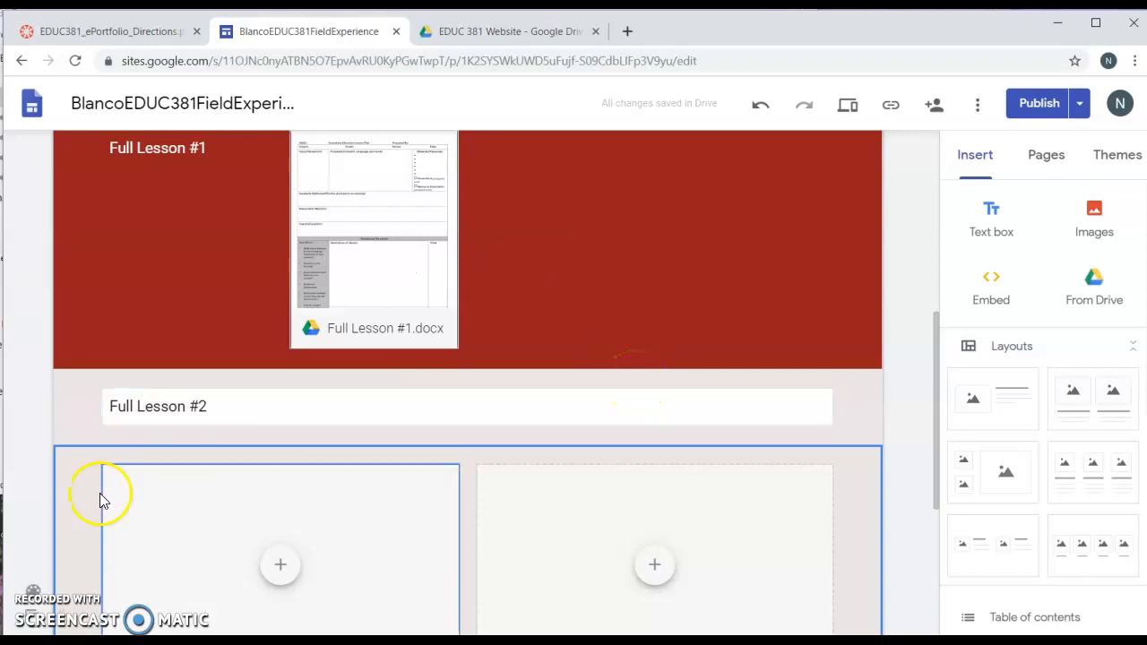
left_click(96, 311)
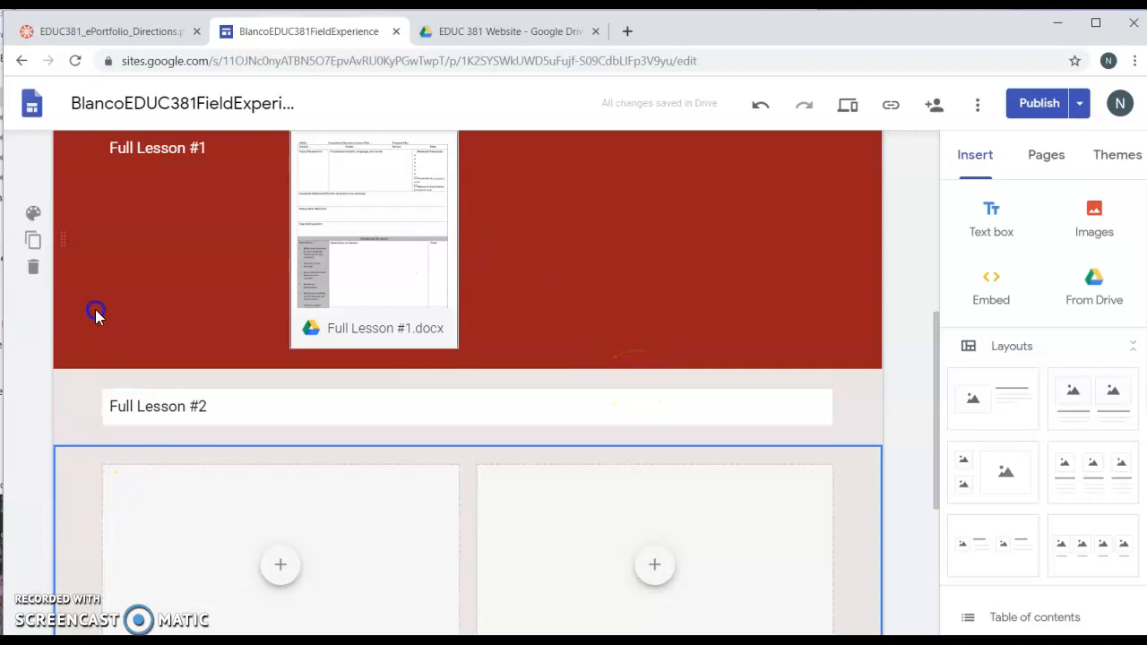
left_click(92, 357)
scroll(79, 508, "down", 1)
left_click_drag(75, 538, 63, 348)
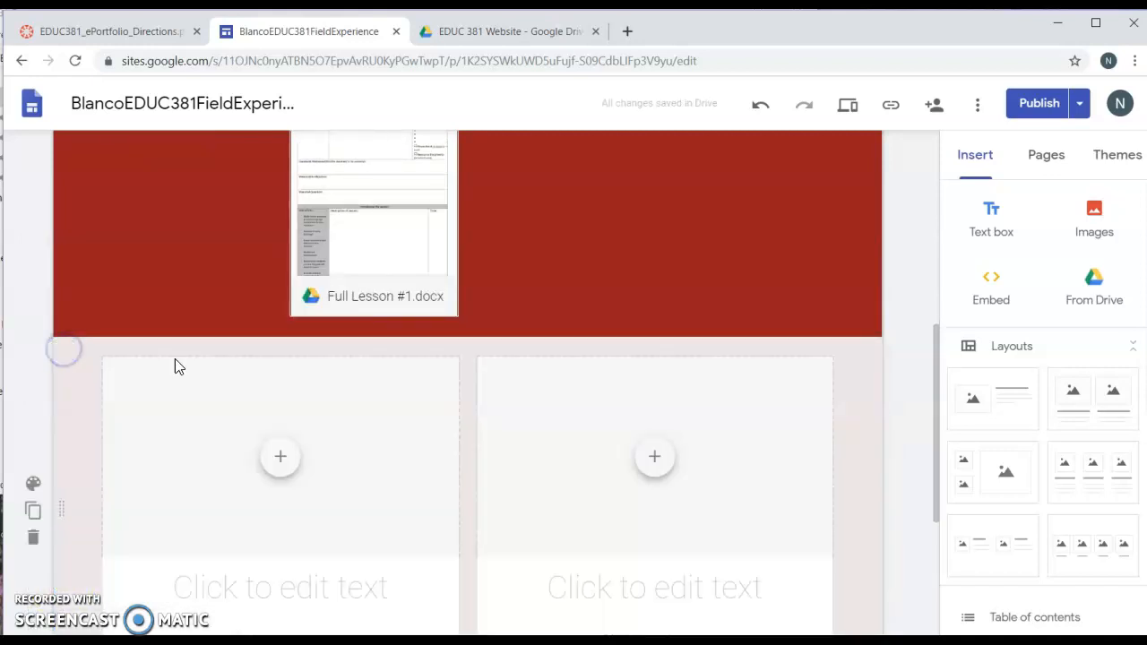
- Move the embedded Full Lesson #1.docx into the first placeholder of the two-column layout
left_click(388, 239)
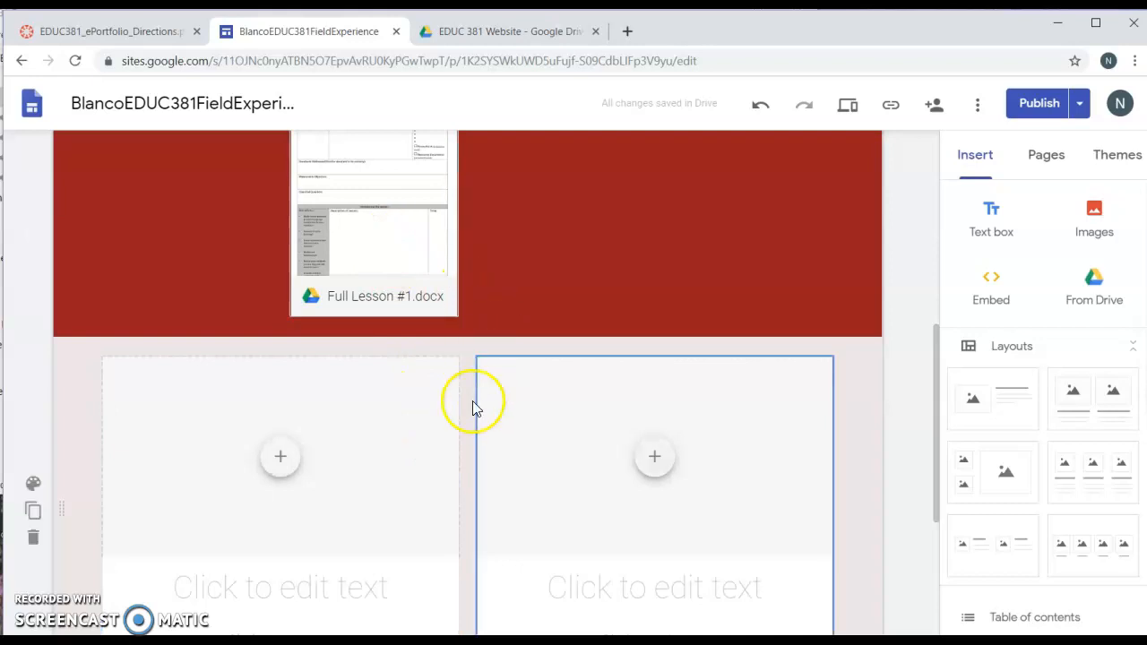
scroll(470, 415, "down", 2)
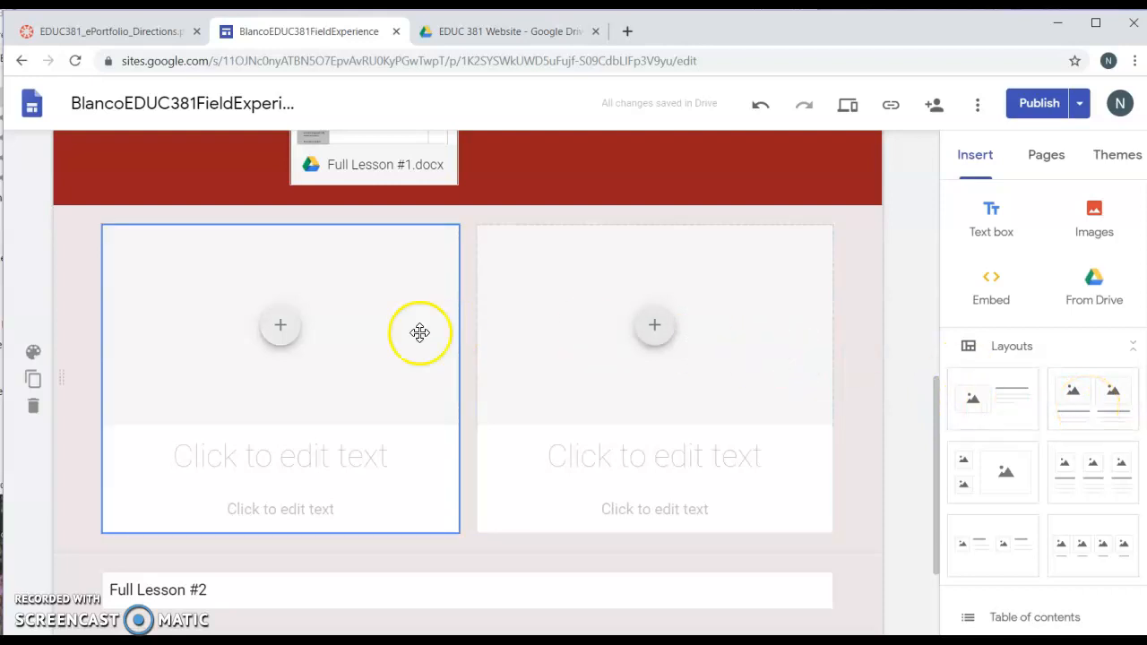
scroll(320, 311, "up", 1)
left_click_drag(373, 200, 273, 395)
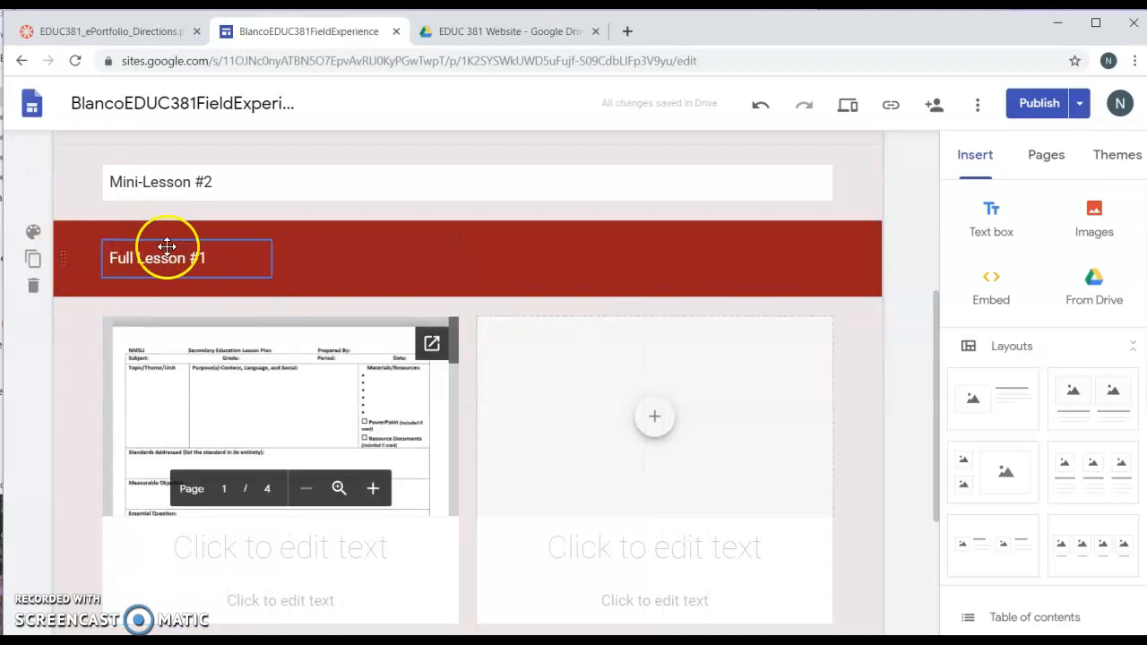
- Move the Full Lesson #1 text box into the layout section, to the left of the embedded lesson plan
left_click_drag(171, 250, 254, 548)
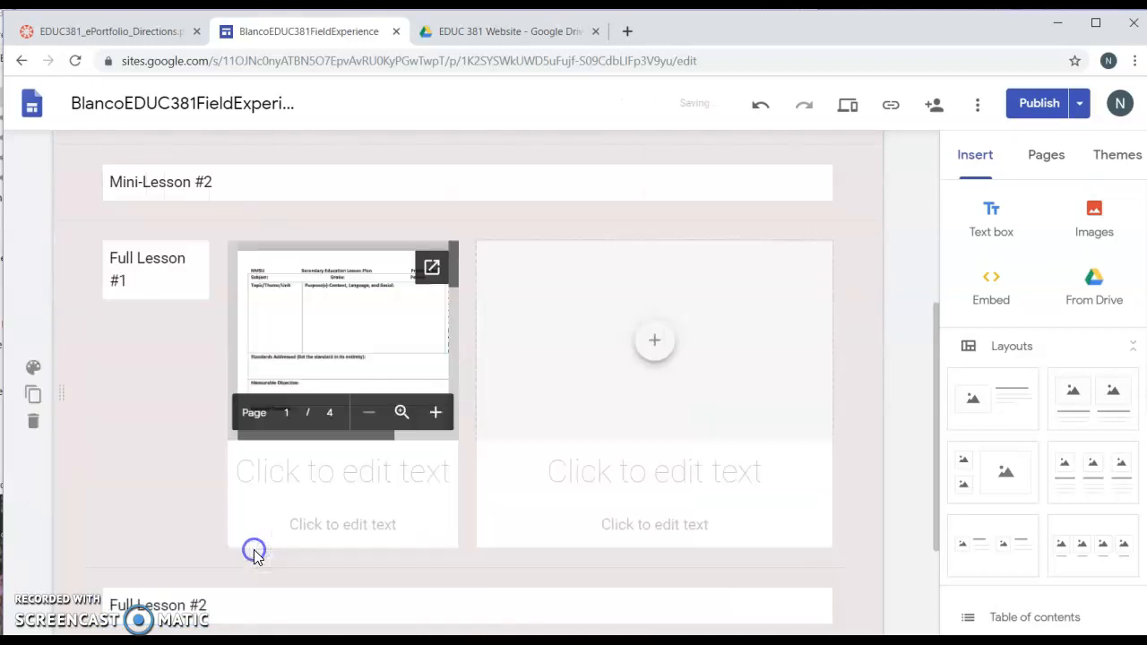
left_click(182, 244)
left_click(157, 289)
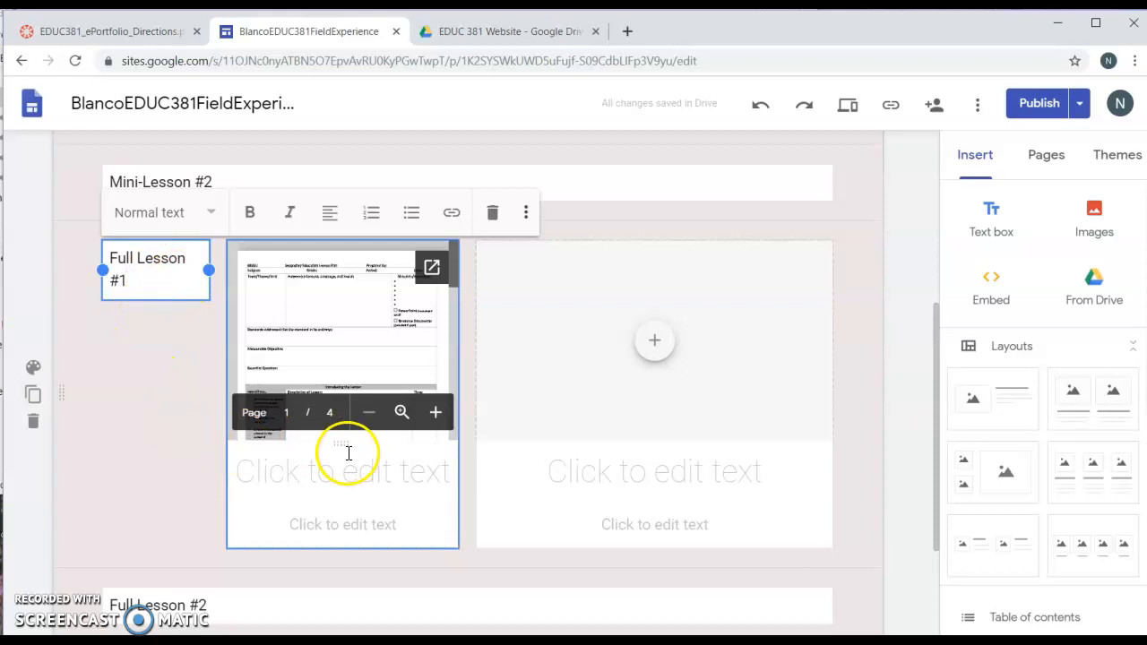
scroll(349, 454, "down", 2)
scroll(348, 460, "up", 3)
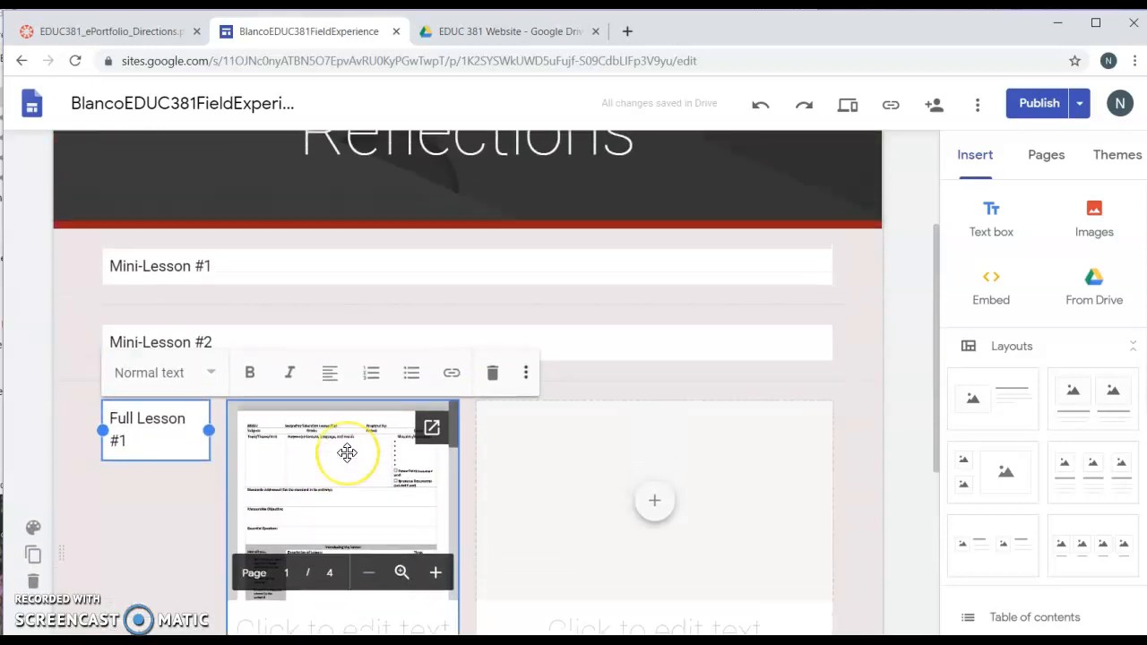
scroll(346, 453, "down", 1)
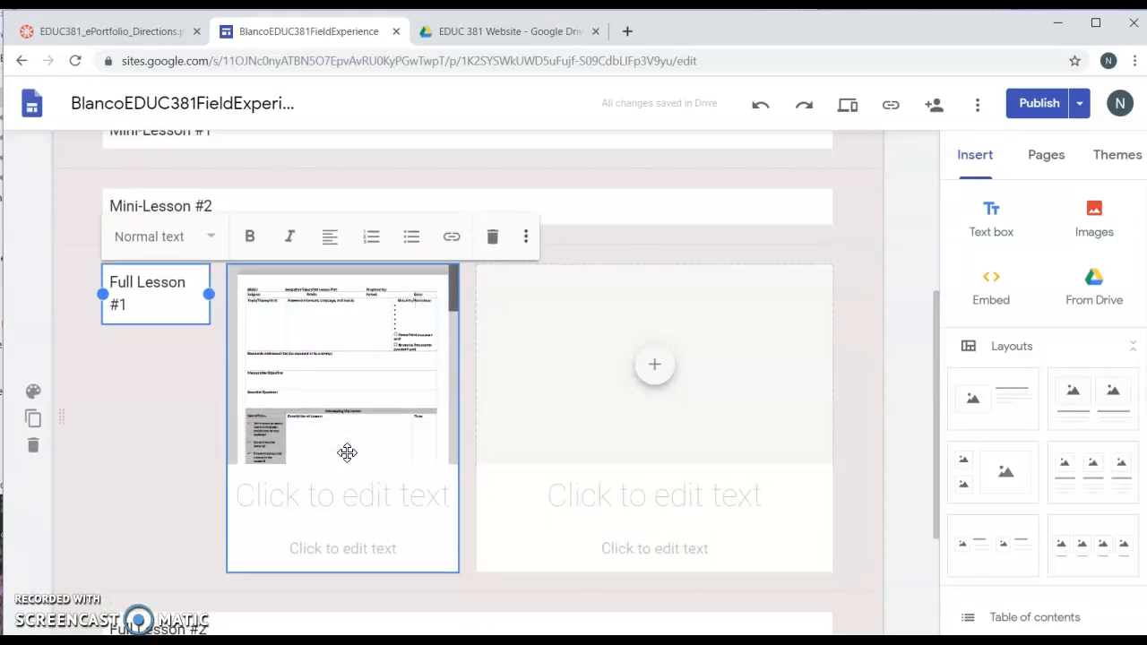
left_click(171, 309)
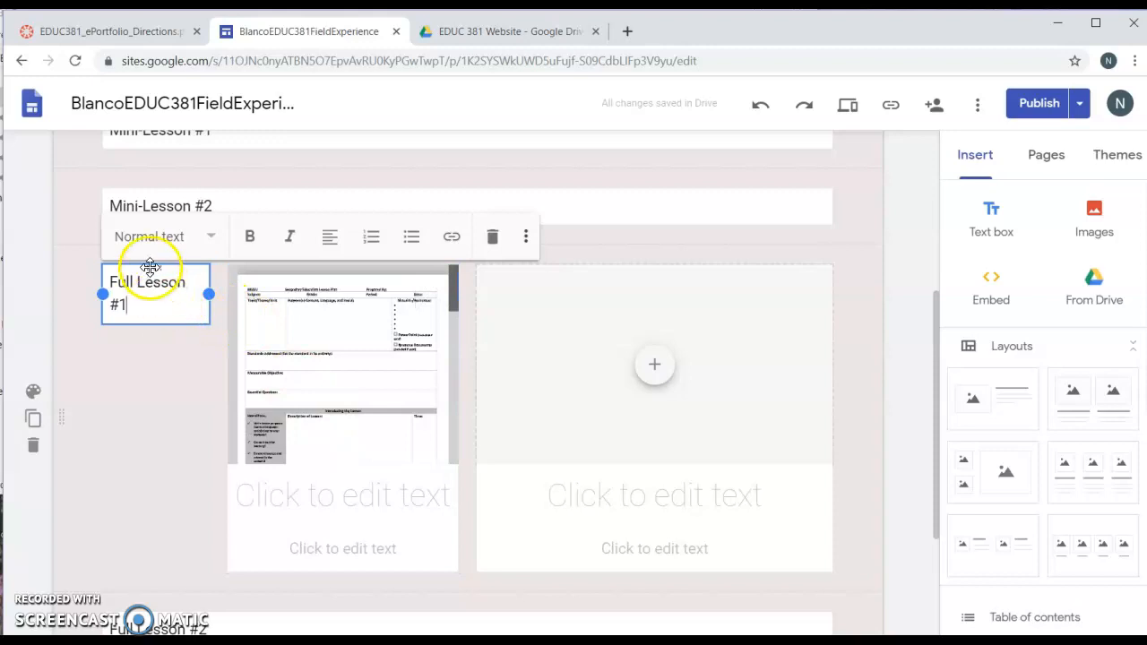
- Delete the Full Lesson #1 text box and enter the heading "Lesson Plan #1" below the embedded lesson document
left_click(492, 236)
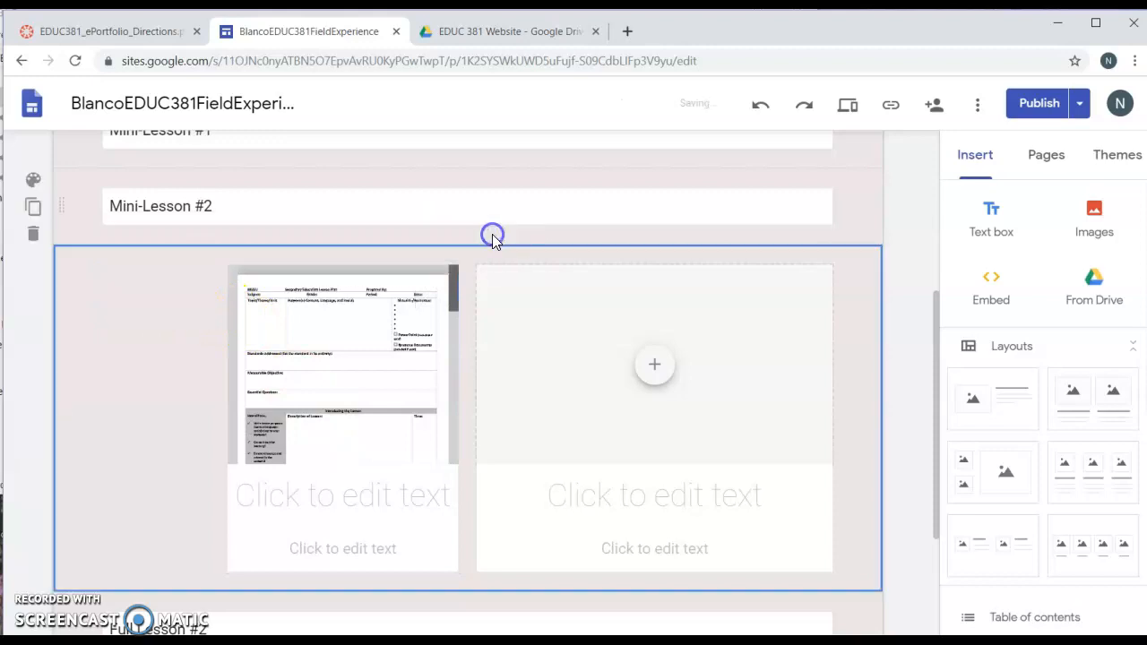
left_click(355, 501)
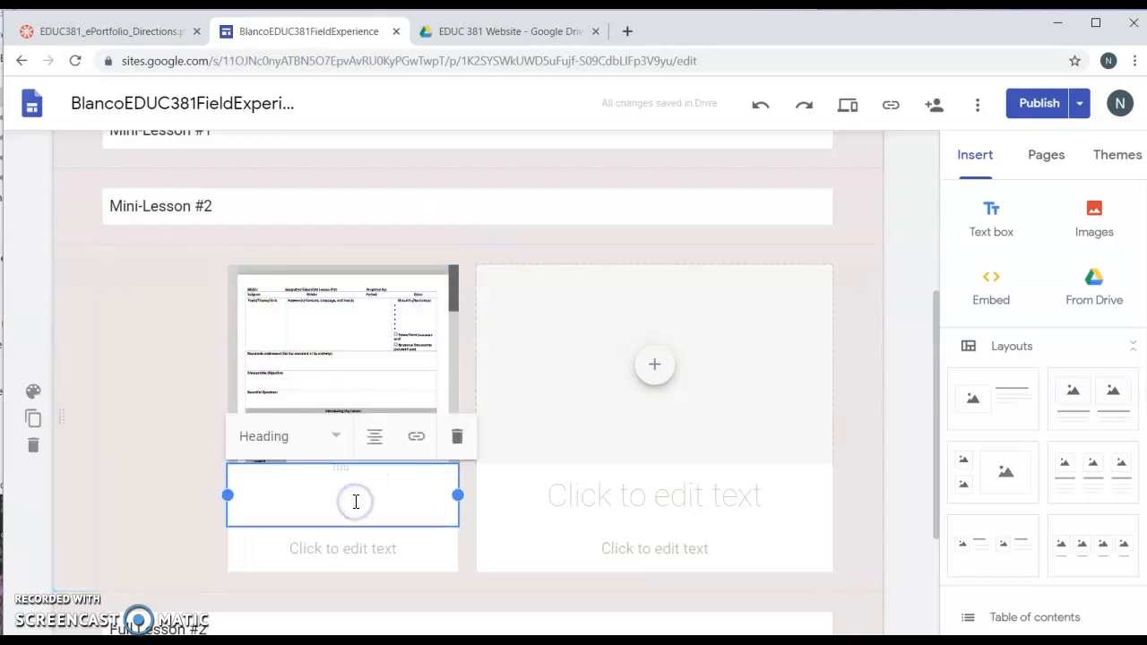
type("Lesson P")
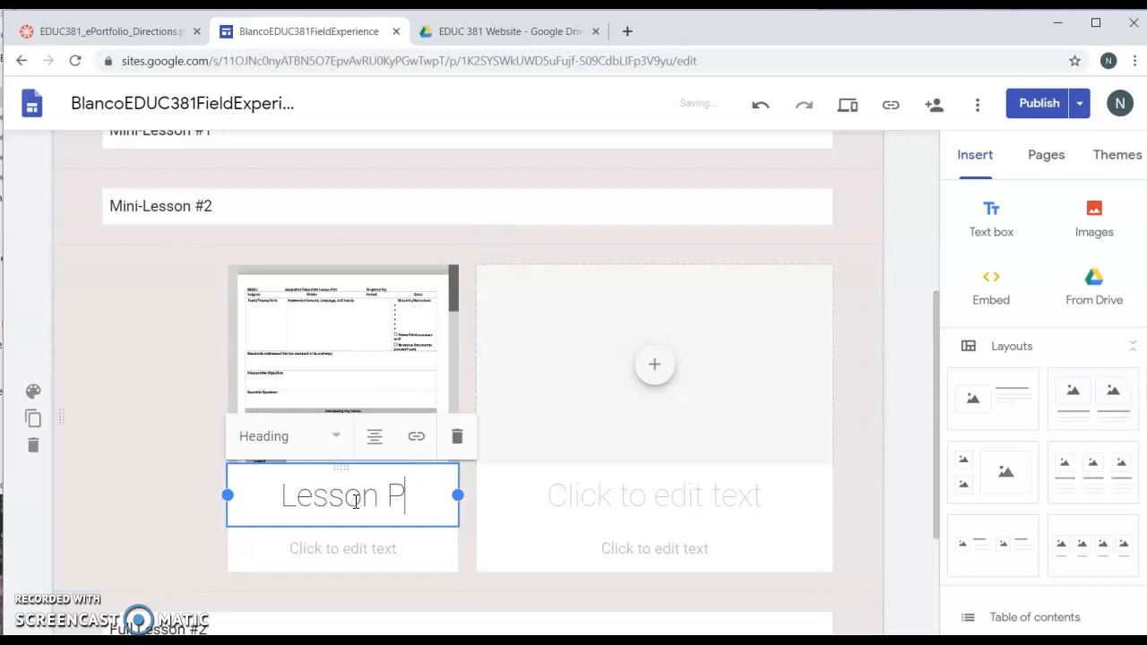
type("lan #1")
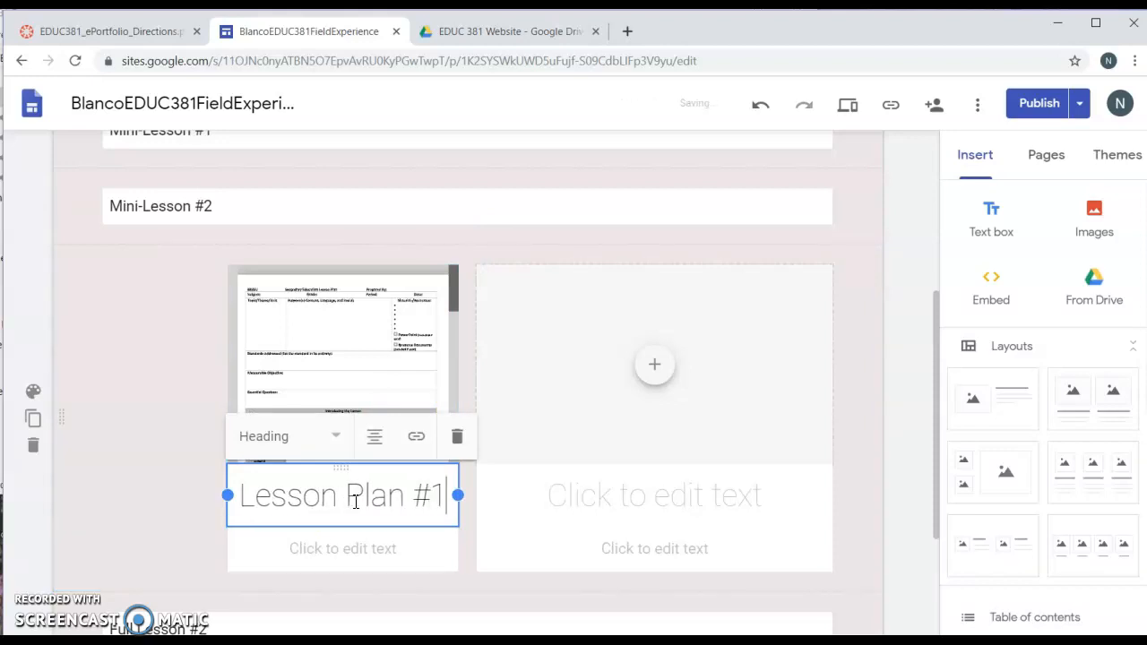
- Widen the embedded lesson document to the section's left margin and caption it "Writing Thesis Statement"
left_click(226, 392)
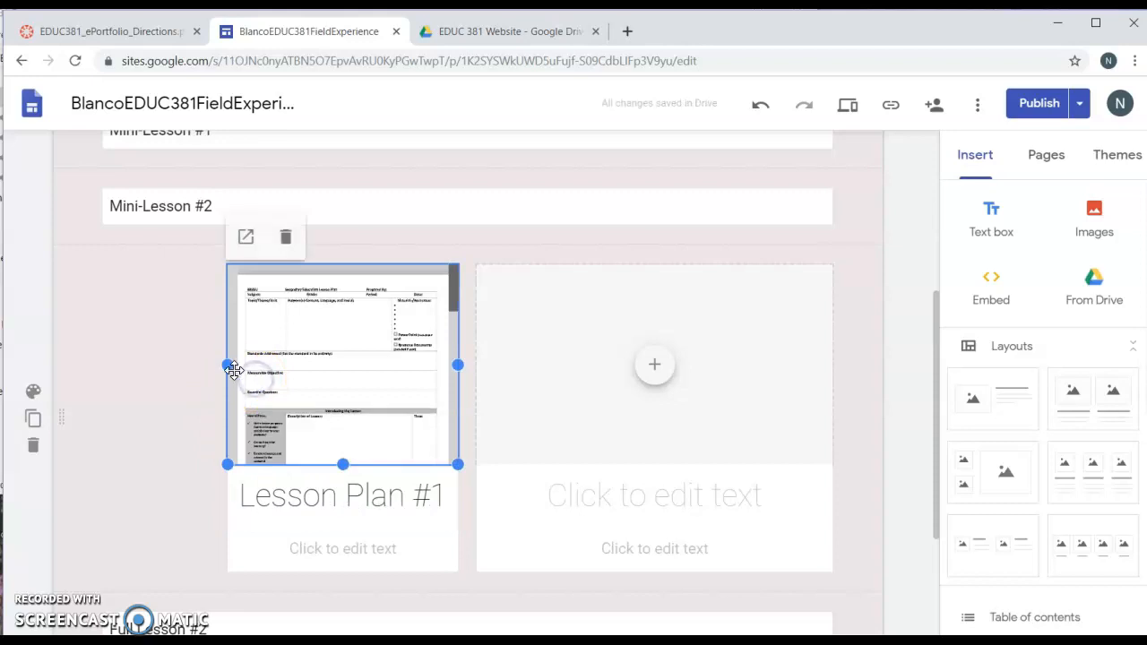
left_click_drag(227, 366, 103, 362)
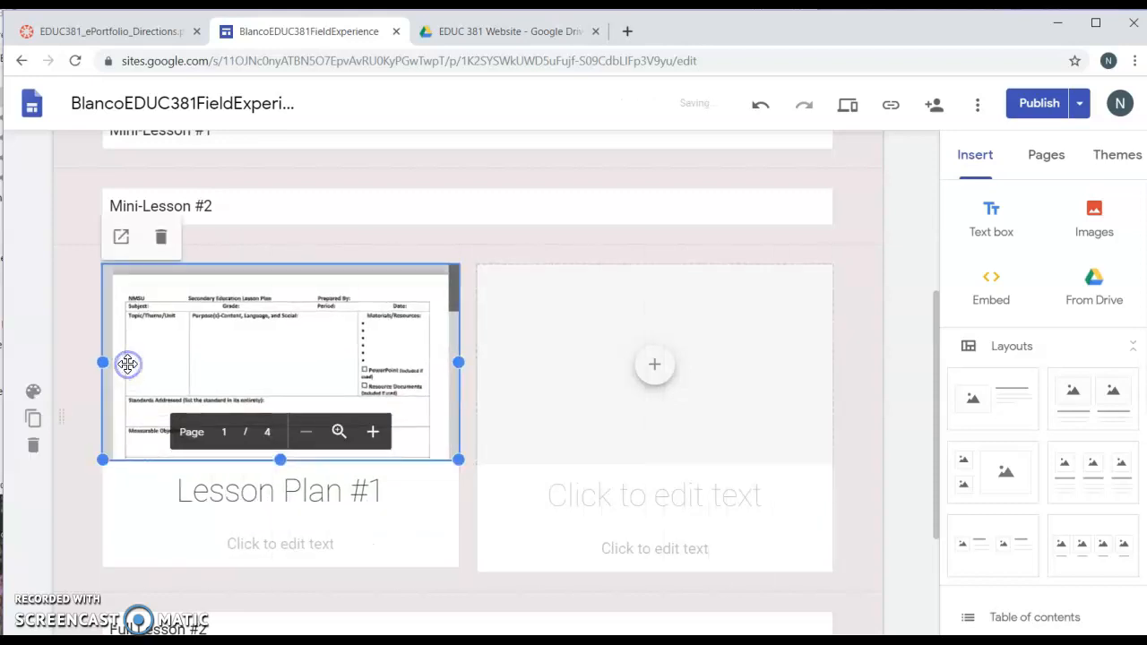
left_click(308, 541)
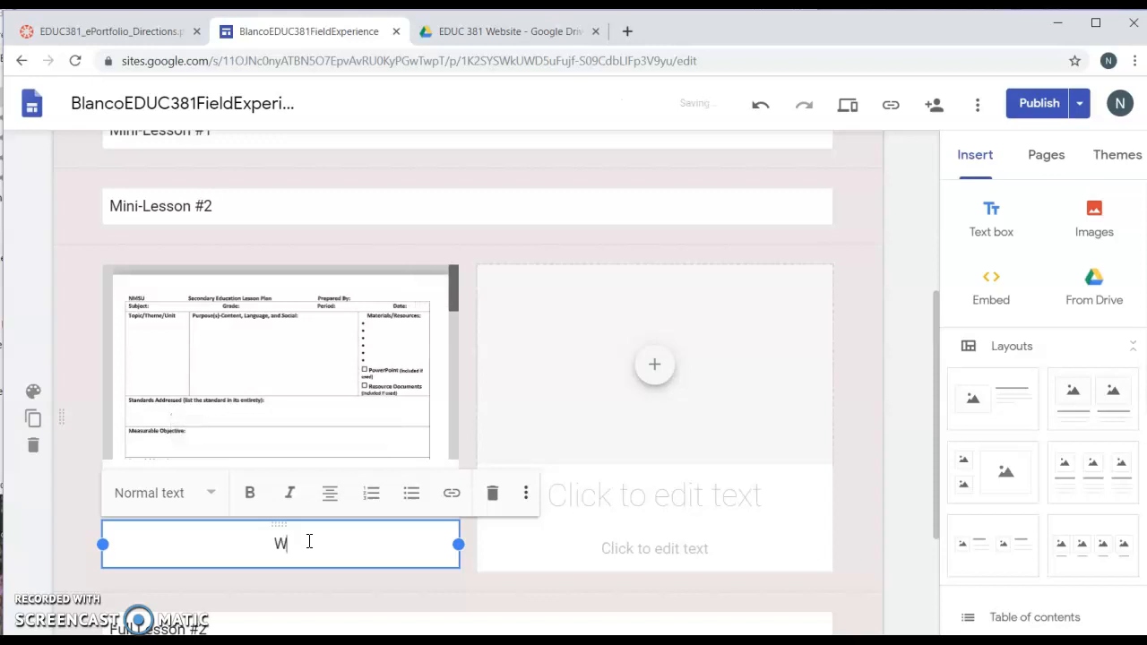
type("Thesis Statement")
left_click(474, 364)
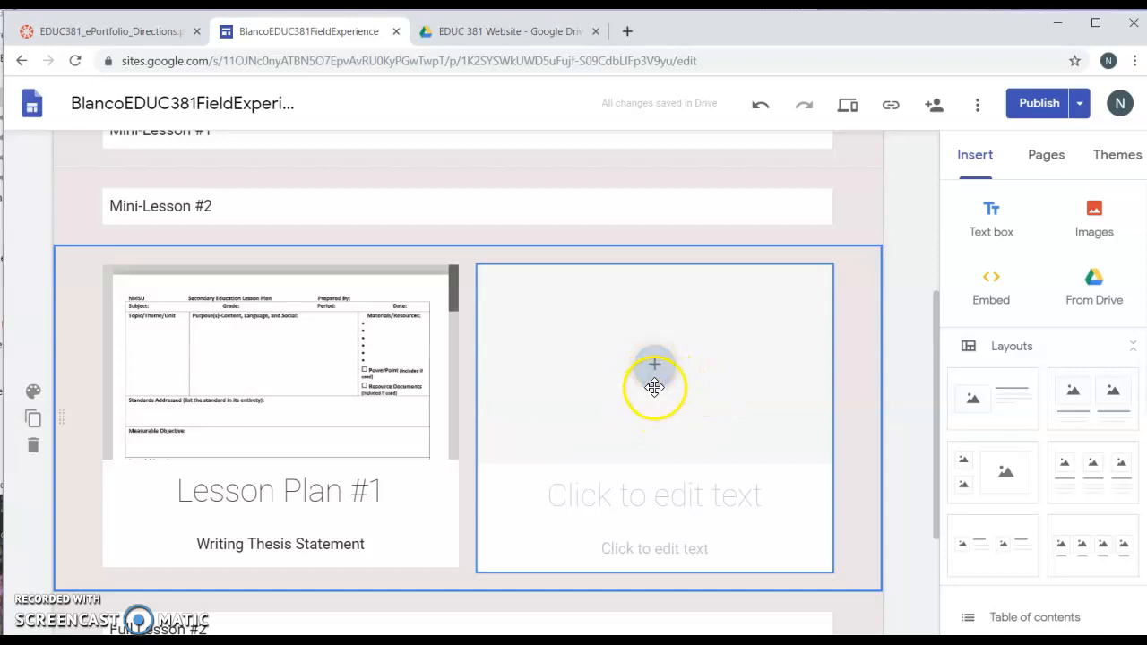
- Delete the empty image placeholder from the second column and enter "Reflection" as that column's heading
left_click(683, 410)
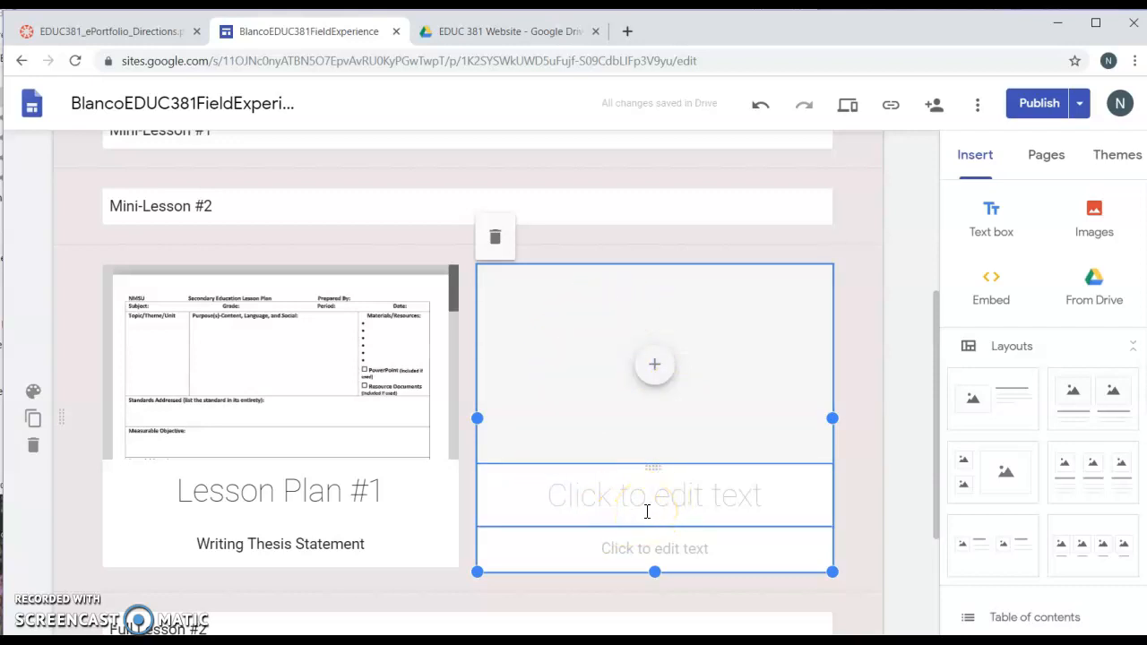
left_click(594, 389)
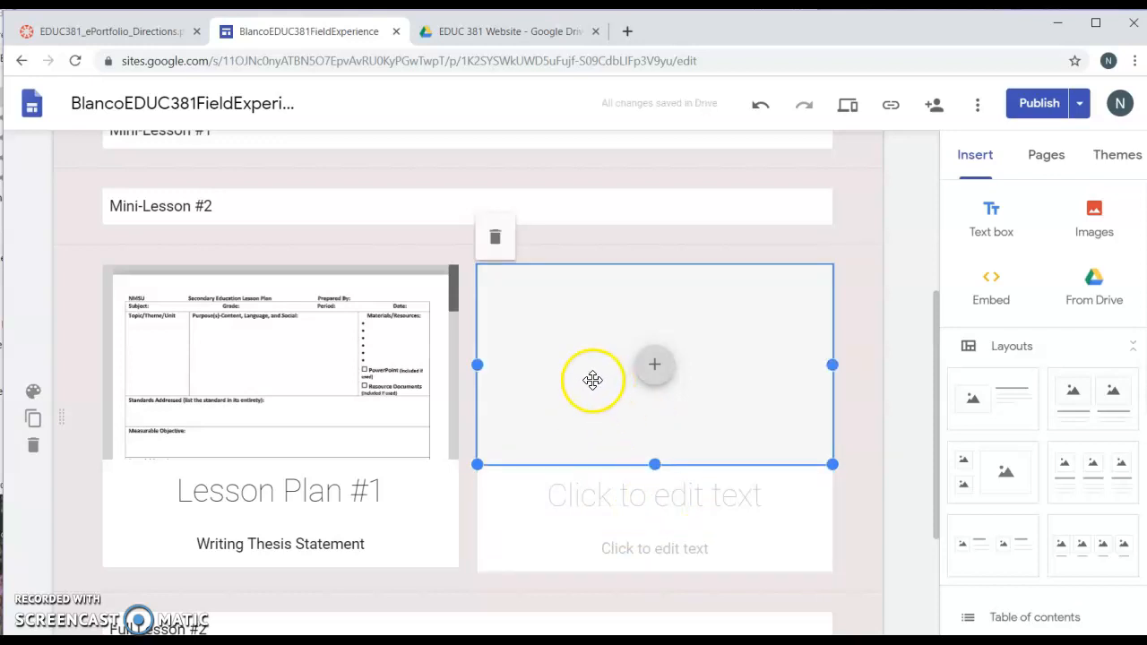
left_click(496, 241)
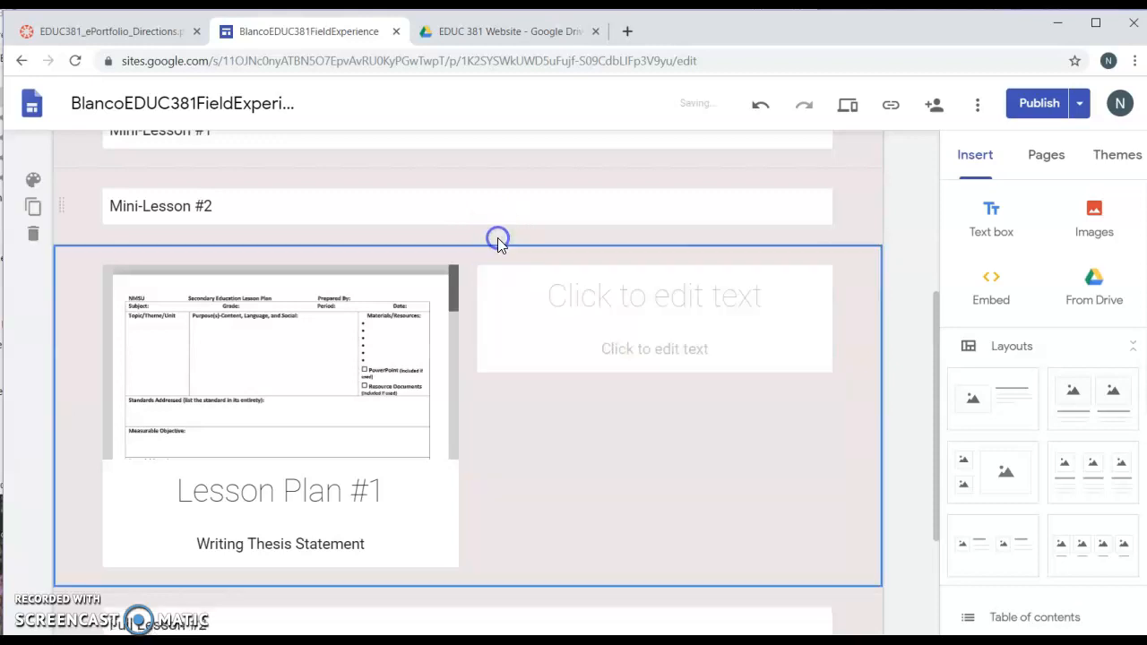
left_click(698, 310)
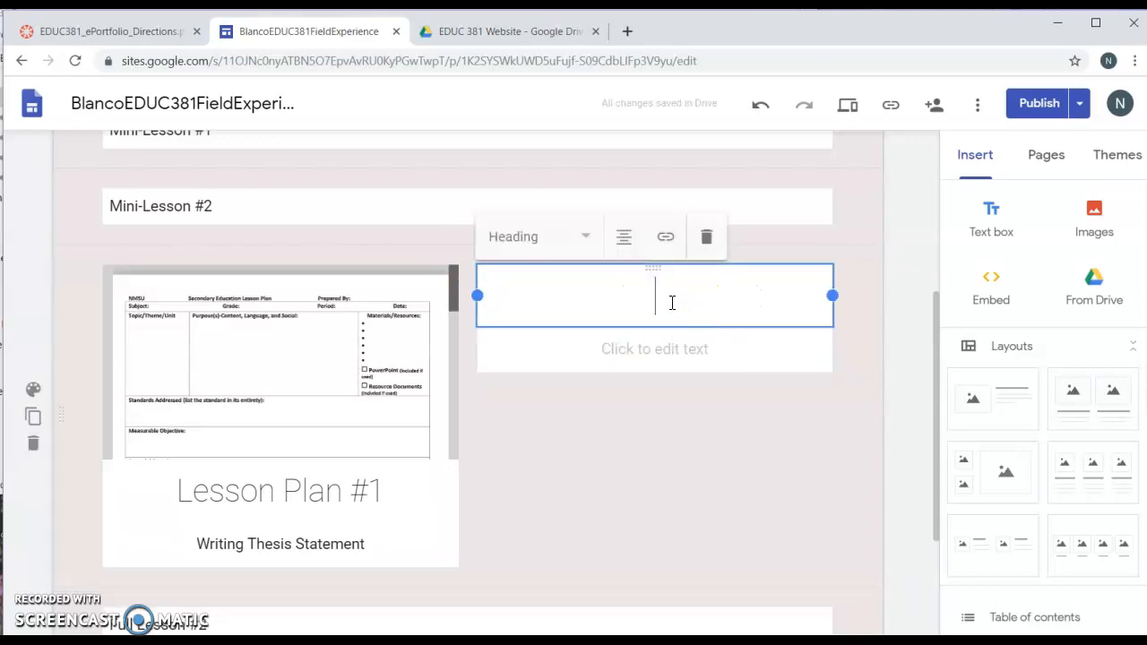
type("Reflection")
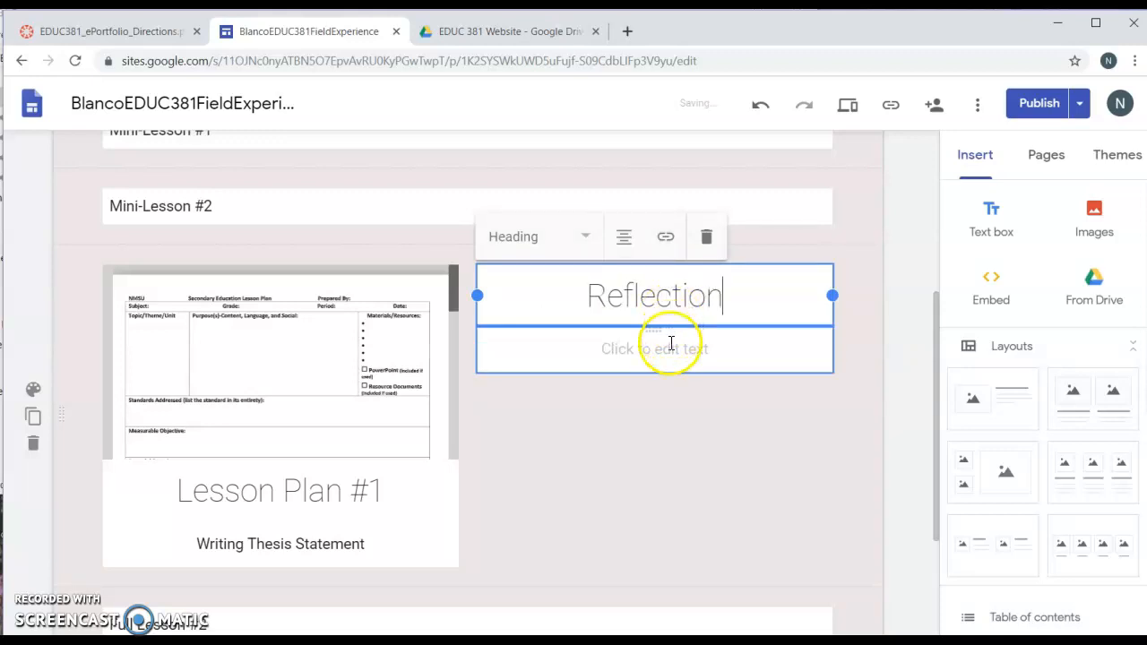
- Below the Reflection heading, enter "Write narrative reflection over how the lesson went and what I might do differently if I taught lesson again."
left_click(670, 344)
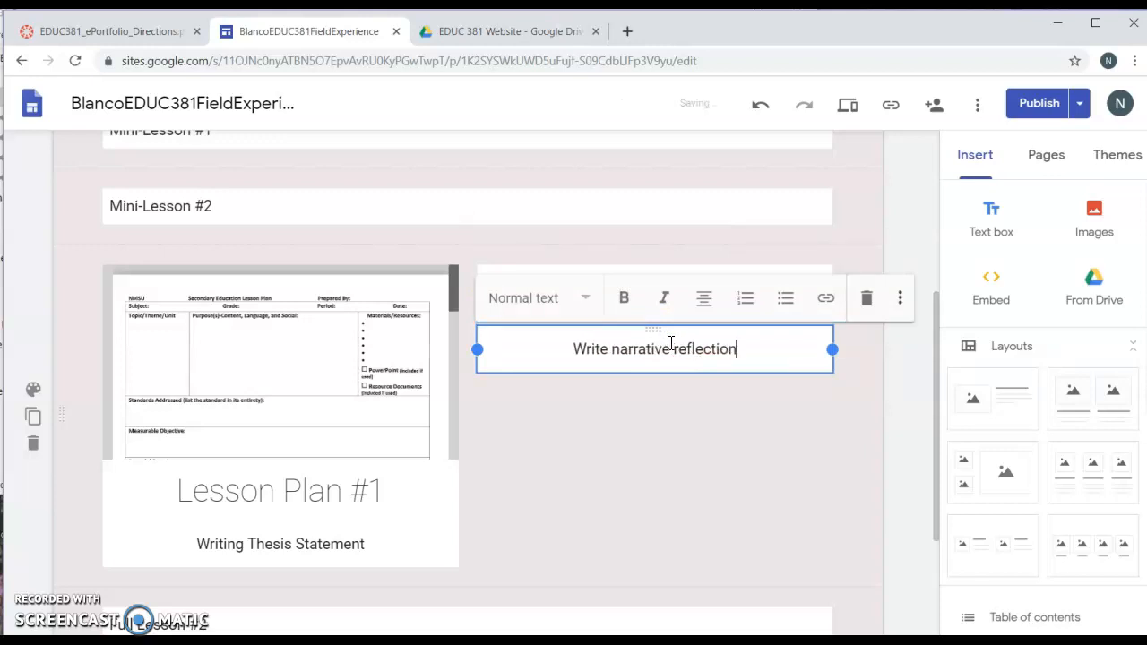
type("lesson wne")
key("BackSpace")
key("BackSpace")
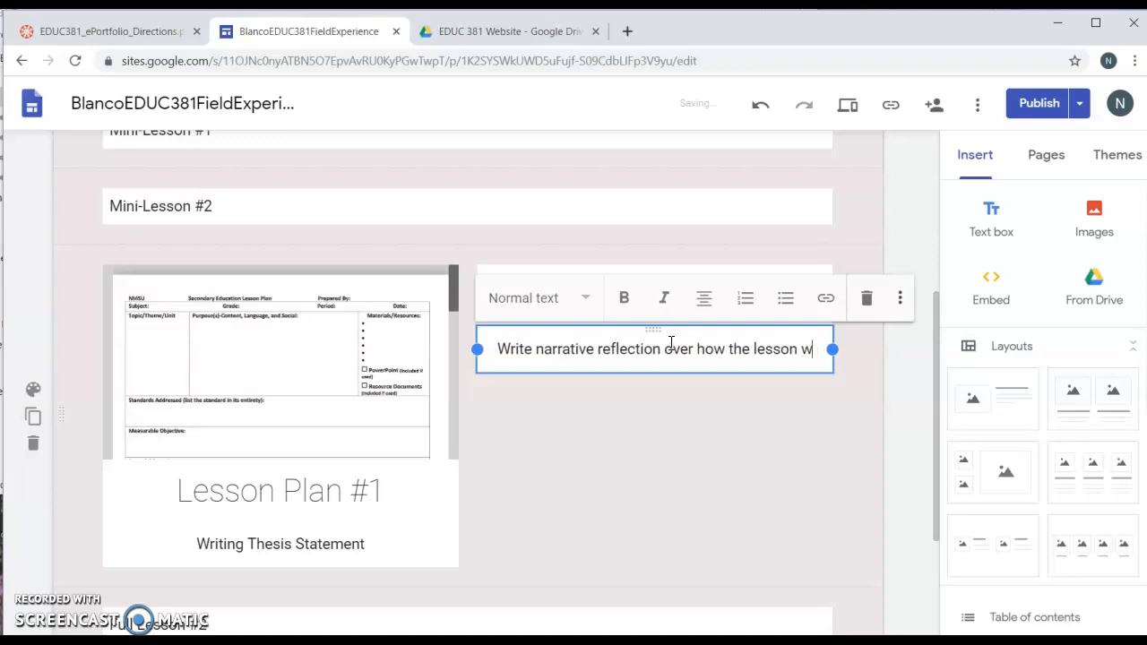
type("ent an")
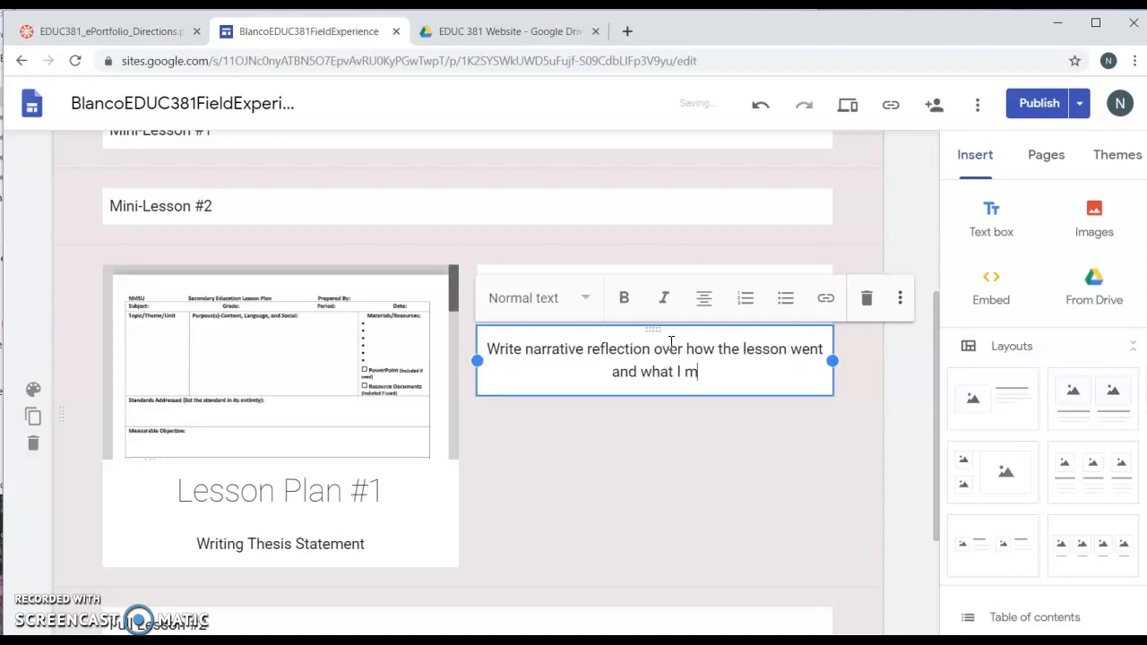
type("d what I might do diffe")
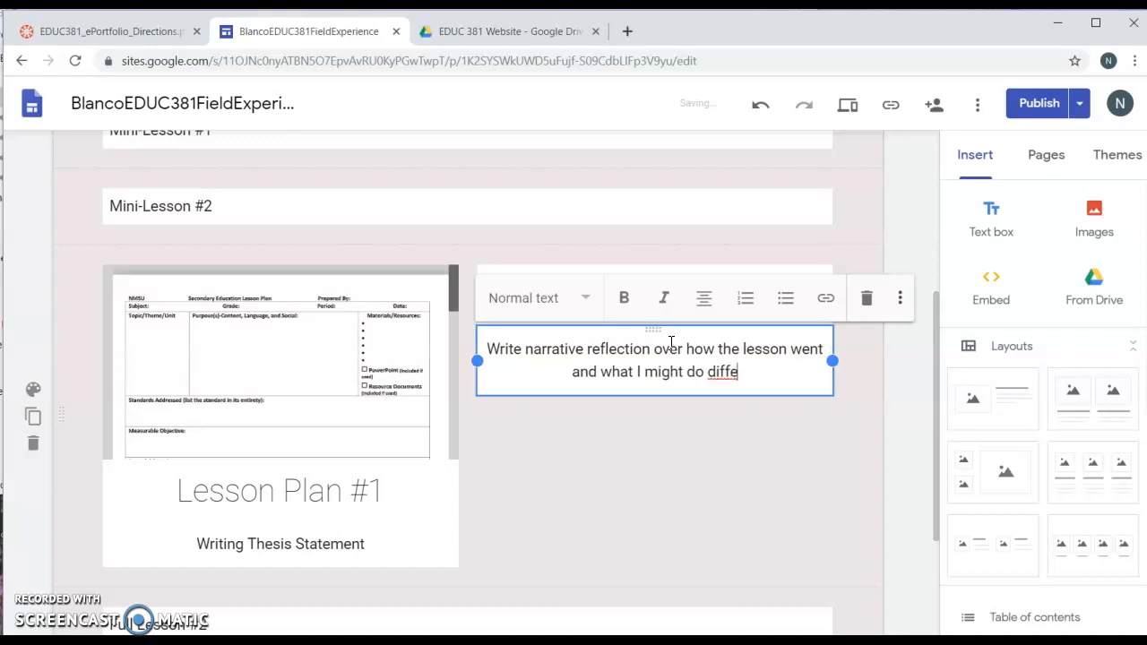
type("rently if I ")
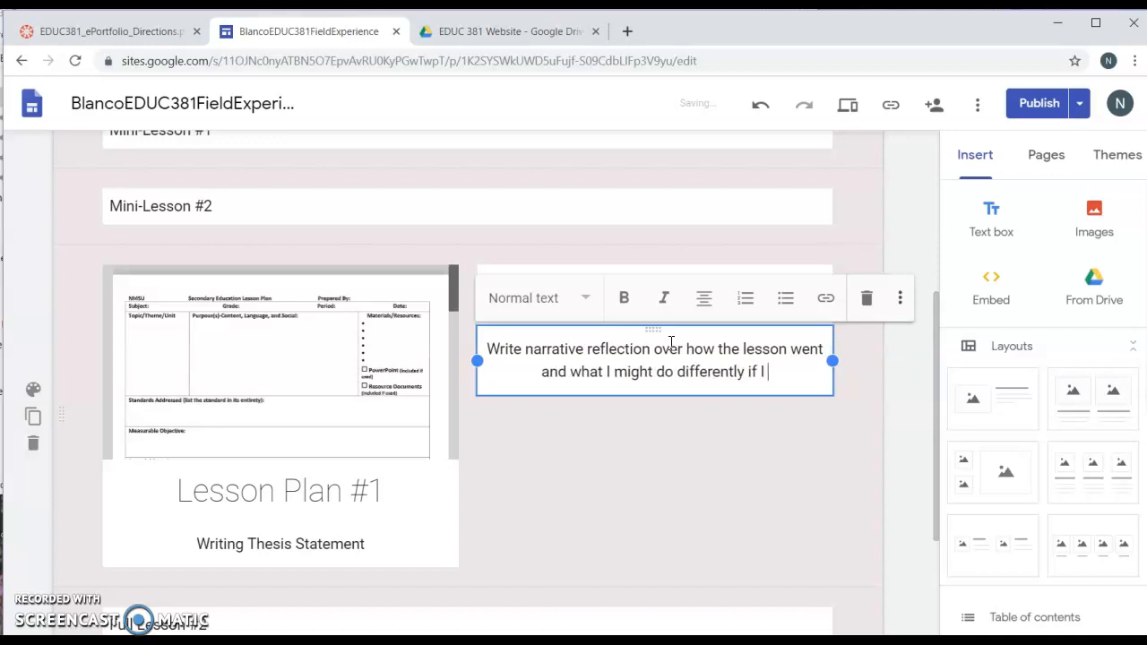
type("taught lesson again.")
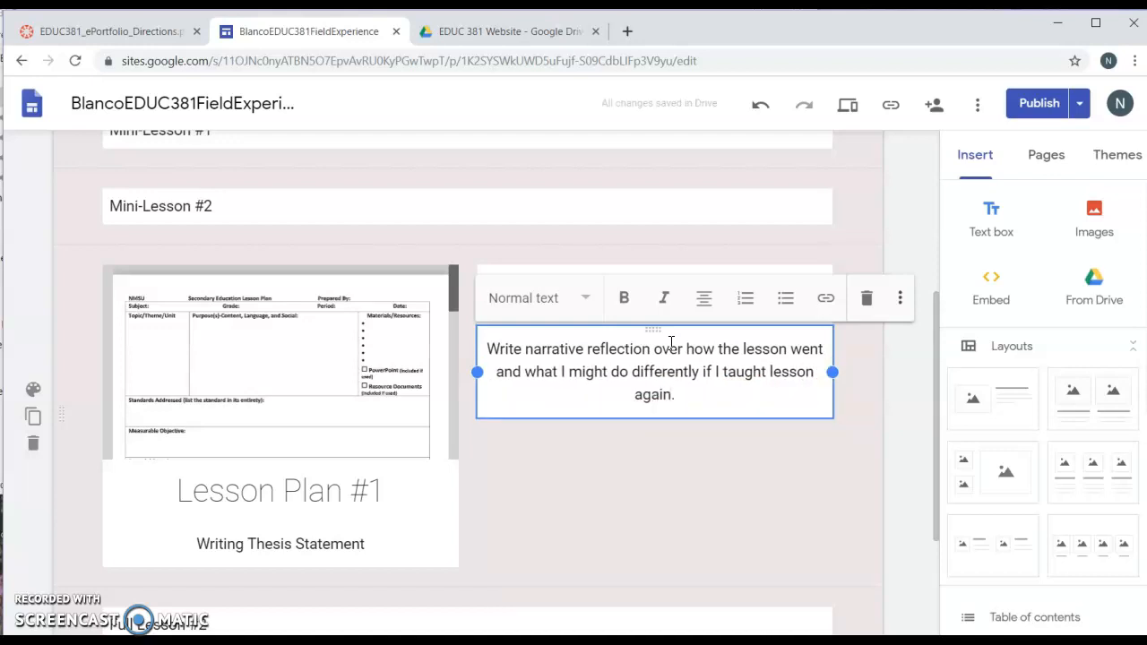
- Set the background of the Lesson Plan #1 and Reflection section to Emphasis 2
left_click(873, 430)
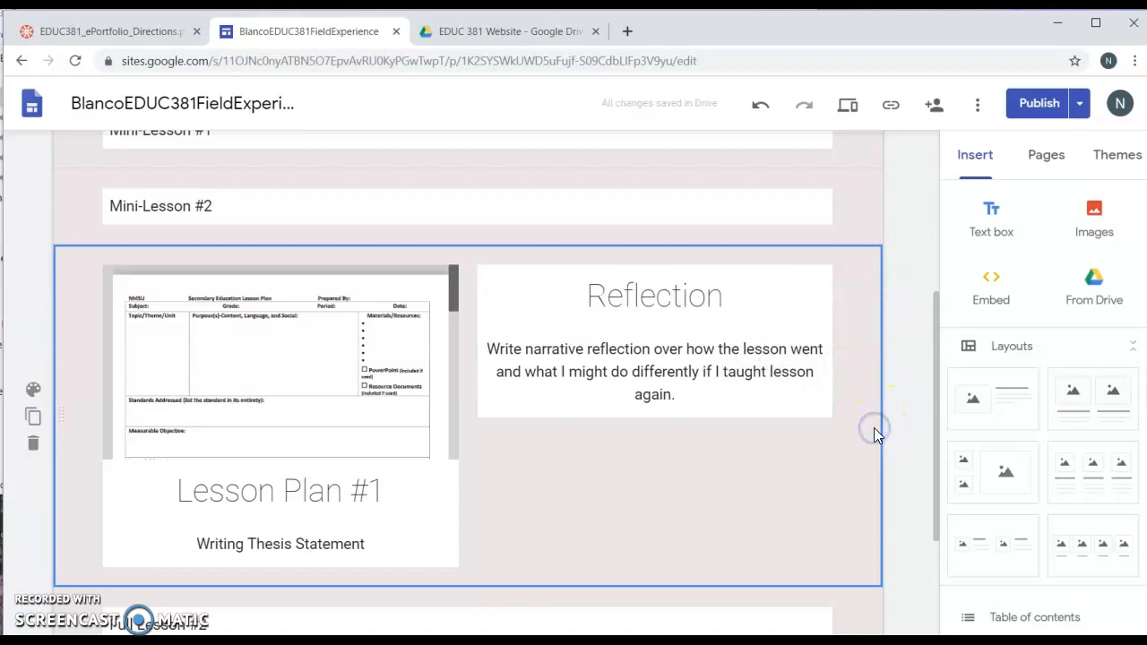
left_click(33, 389)
left_click(146, 448)
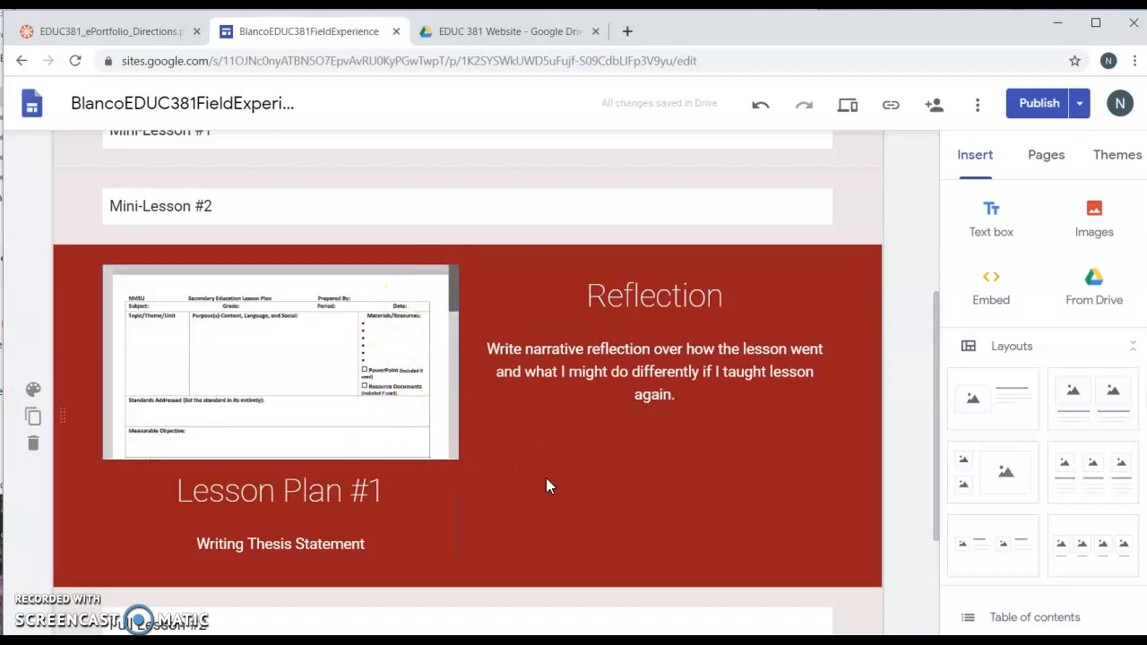
- Give the Full Lesson #2 section an image background, using the pale shoreline picture from the gallery's first row
scroll(549, 484, "down", 2)
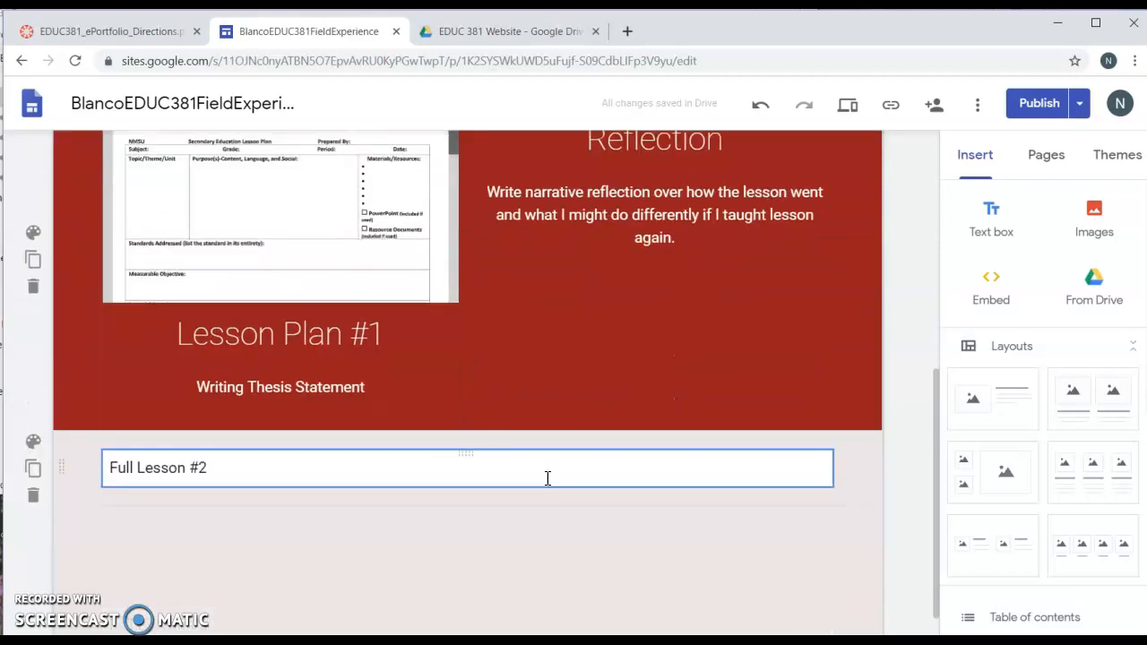
left_click(33, 441)
mouse_move(116, 536)
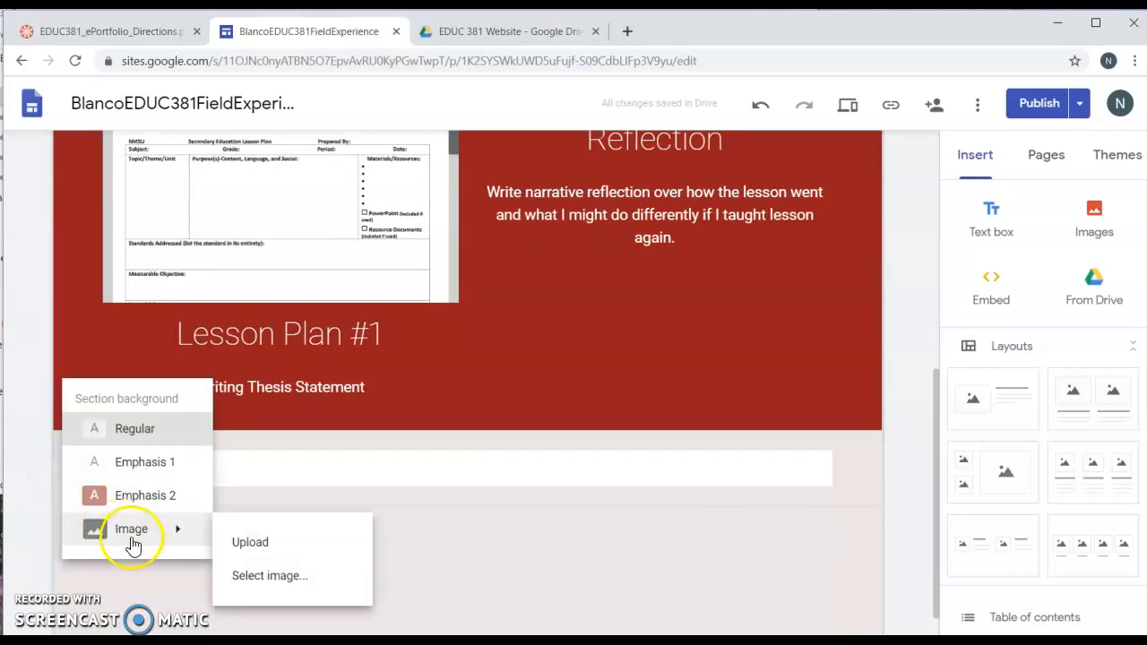
left_click(285, 576)
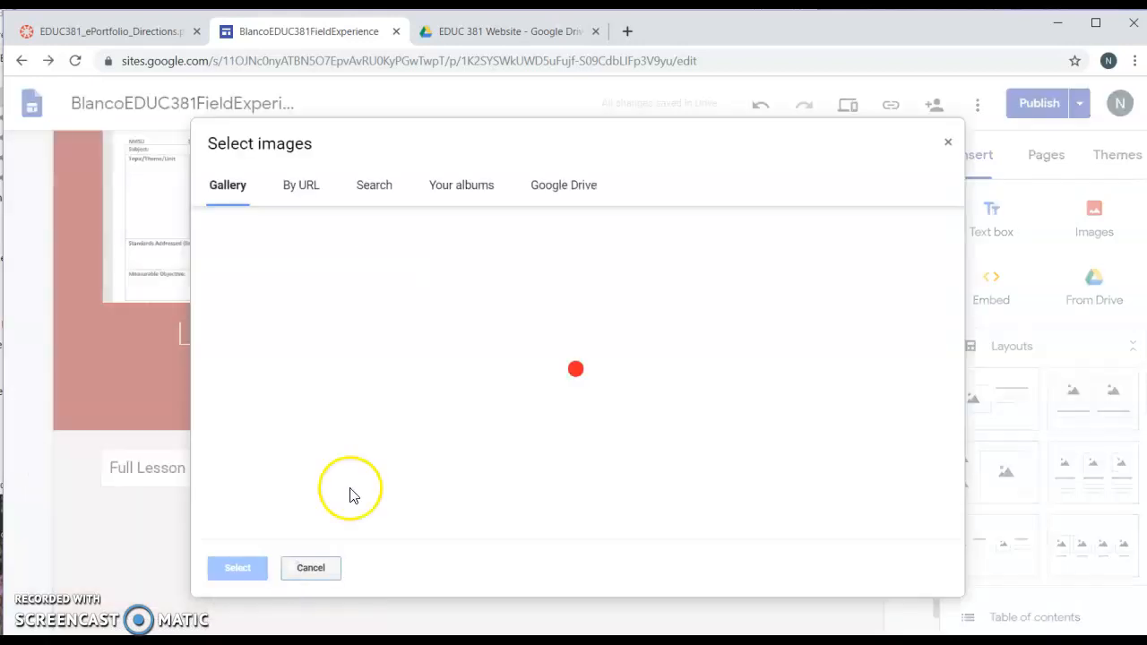
scroll(639, 448, "down", 6)
scroll(641, 448, "up", 6)
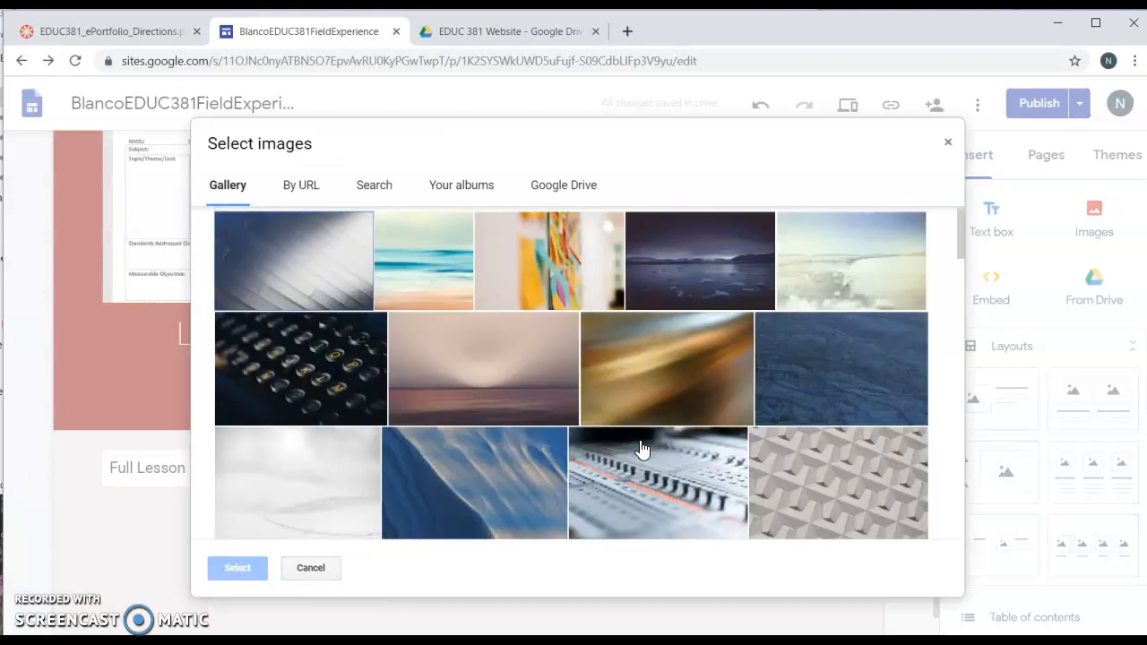
left_click(841, 274)
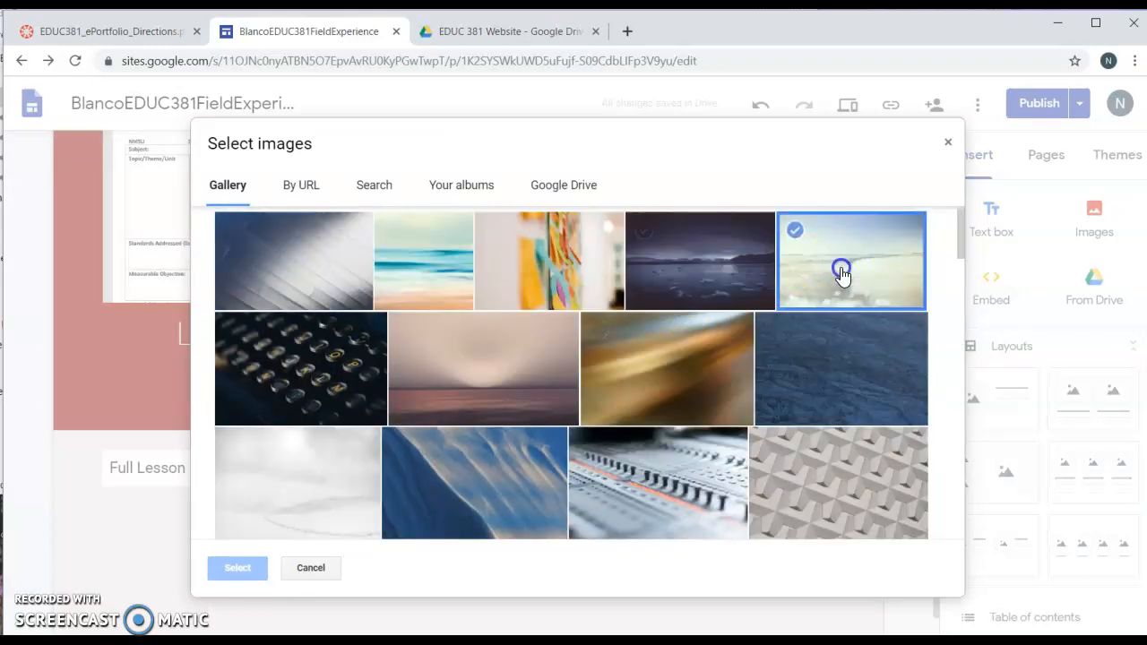
left_click(238, 567)
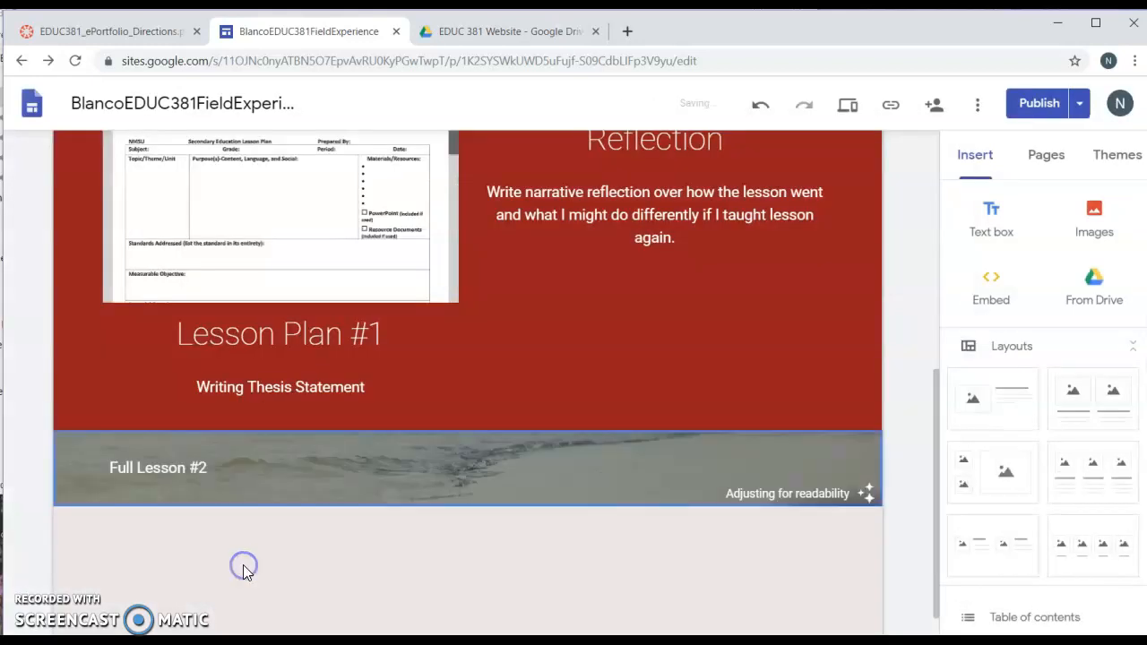
- On the Observation Reports page, insert Classroom Diagram.JPG from the EDUC 381 Website Drive folder
scroll(639, 443, "up", 2)
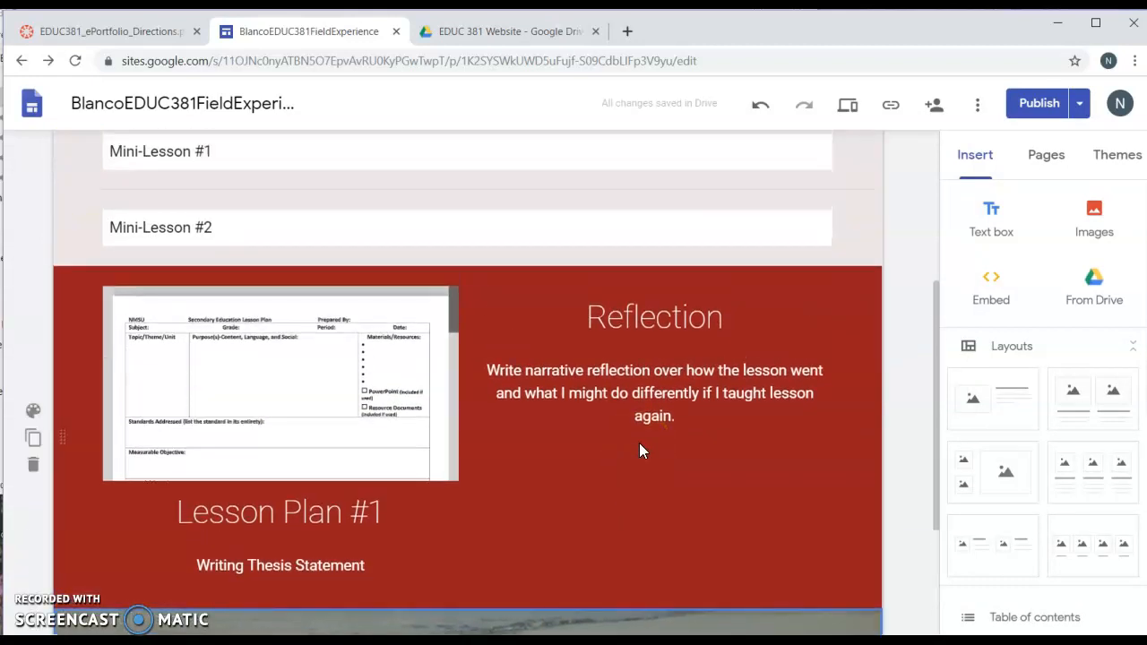
scroll(909, 328, "up", 3)
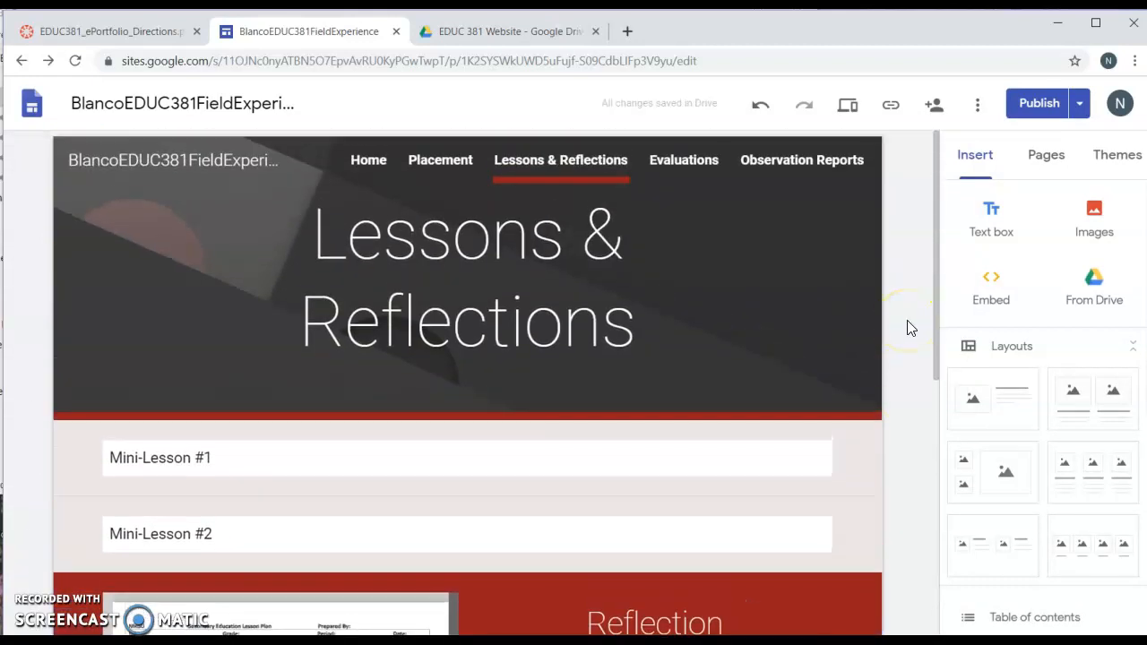
left_click(793, 163)
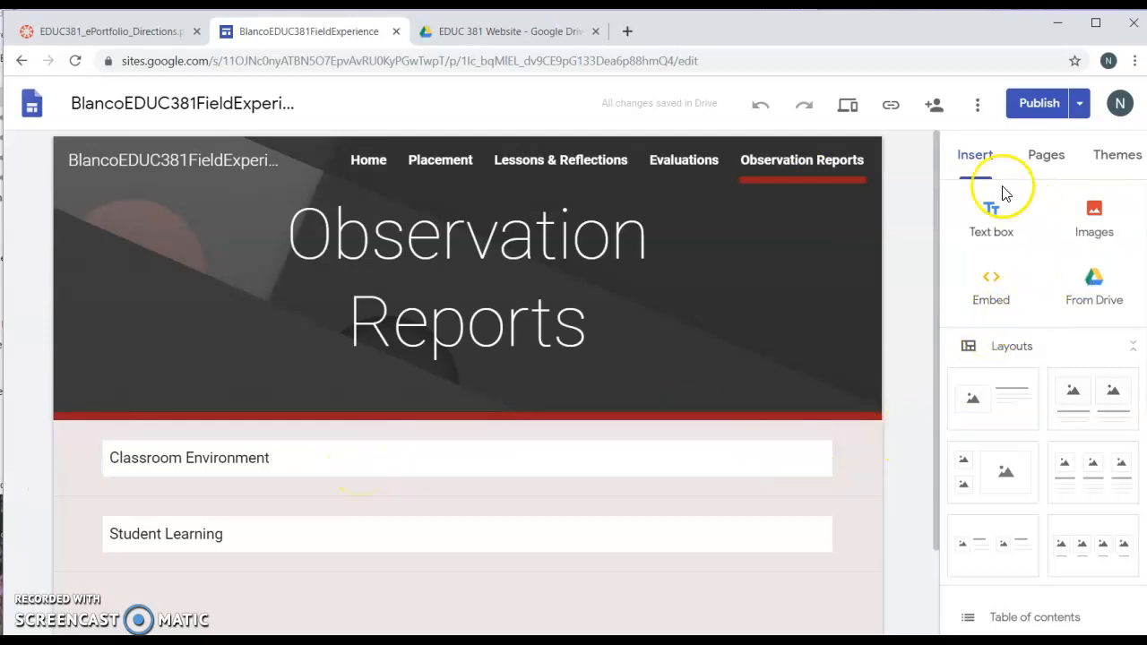
left_click(1094, 285)
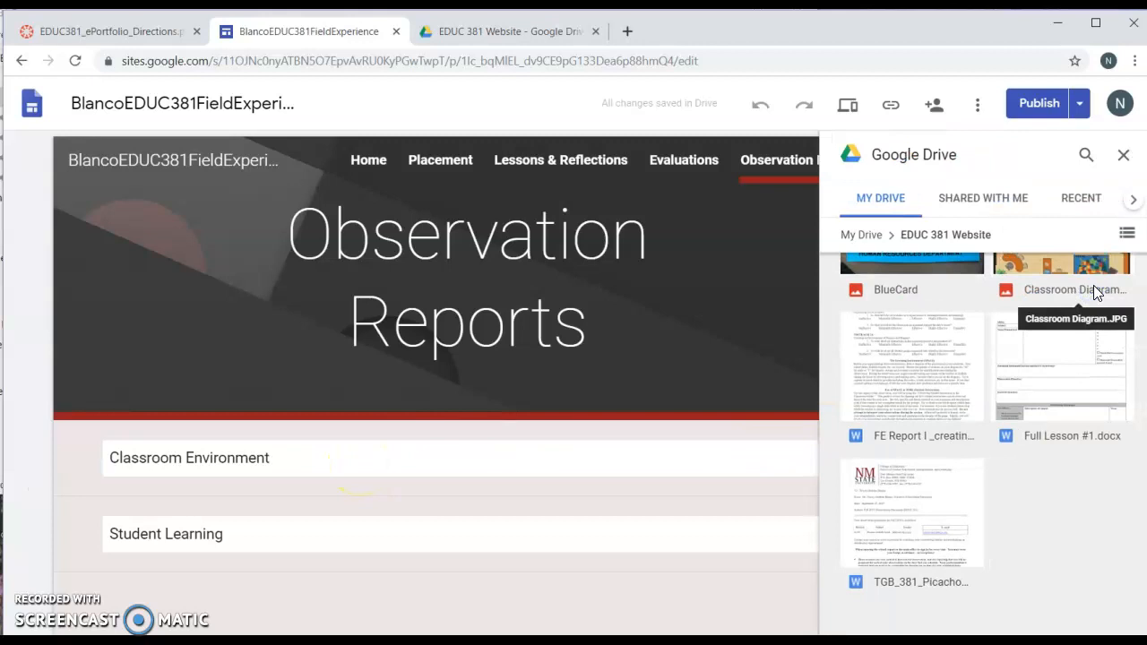
scroll(1070, 358, "up", 1)
left_click(1051, 324)
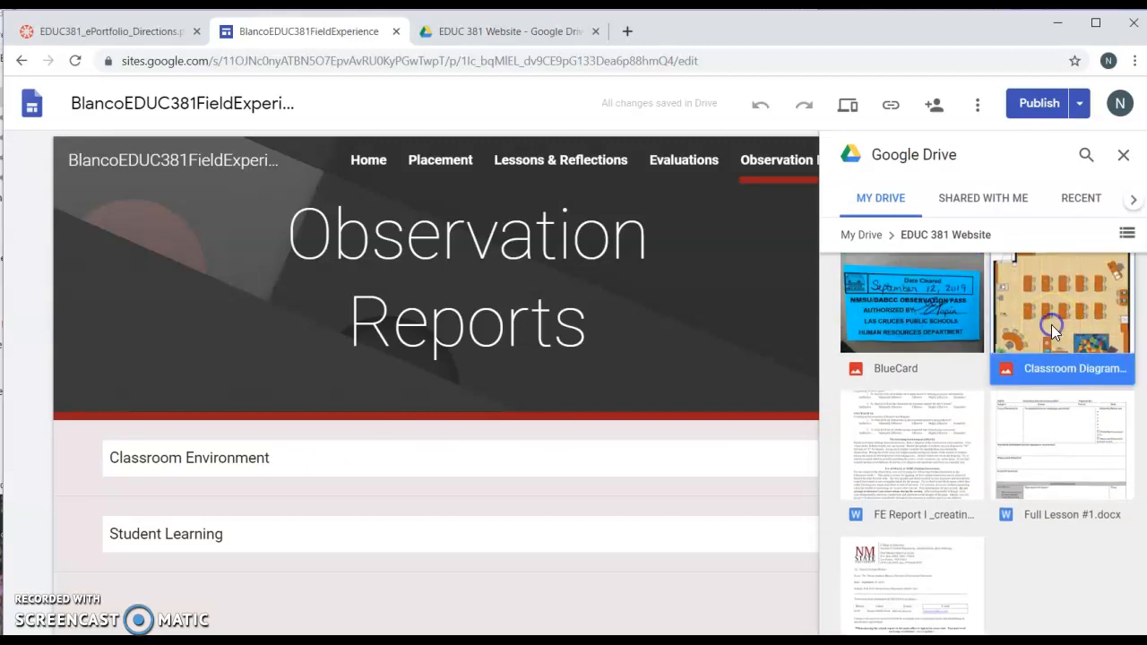
left_click(1119, 618)
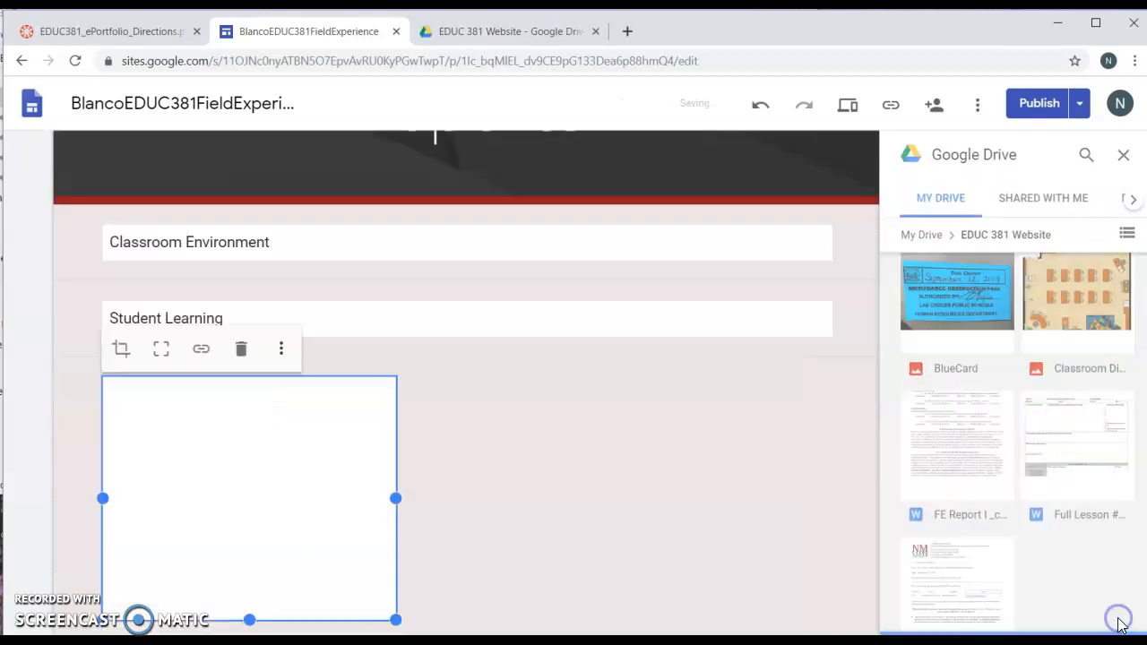
- Insert the FE Report I document on creating an environment from the EDUC 381 Website Drive folder
left_click(1103, 287)
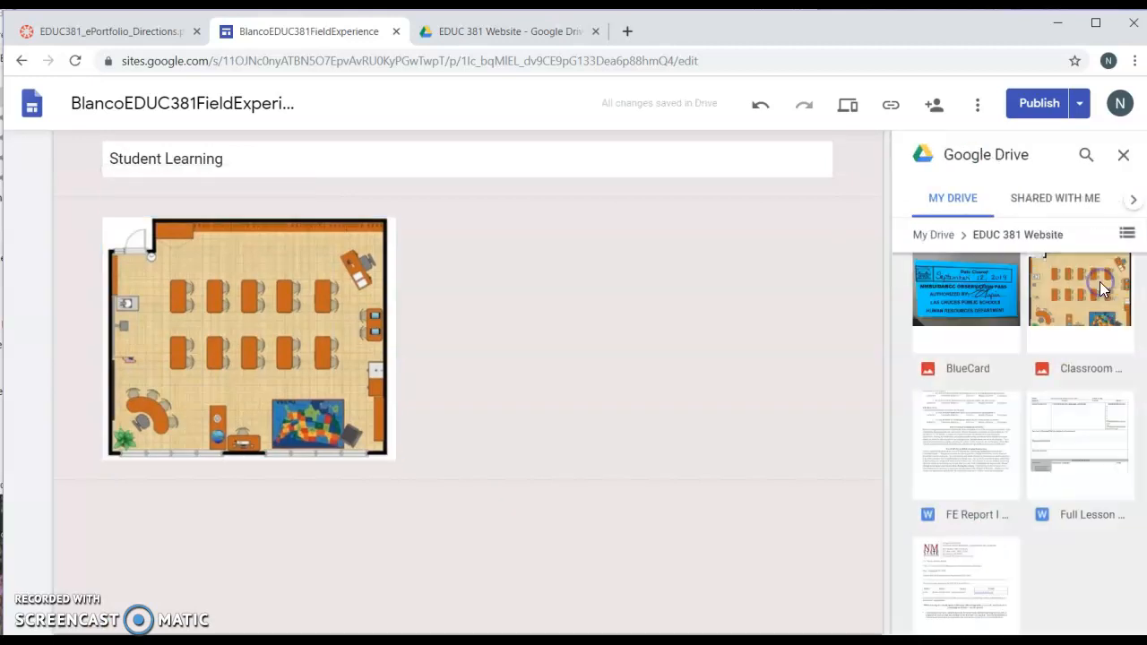
left_click(888, 448)
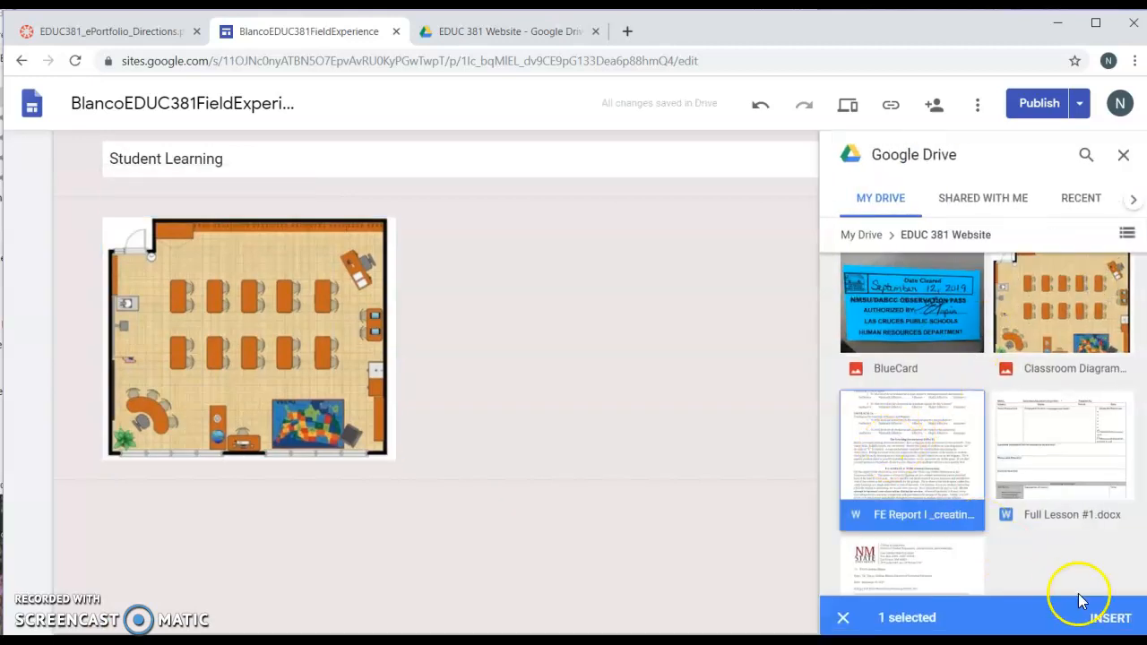
left_click(1102, 617)
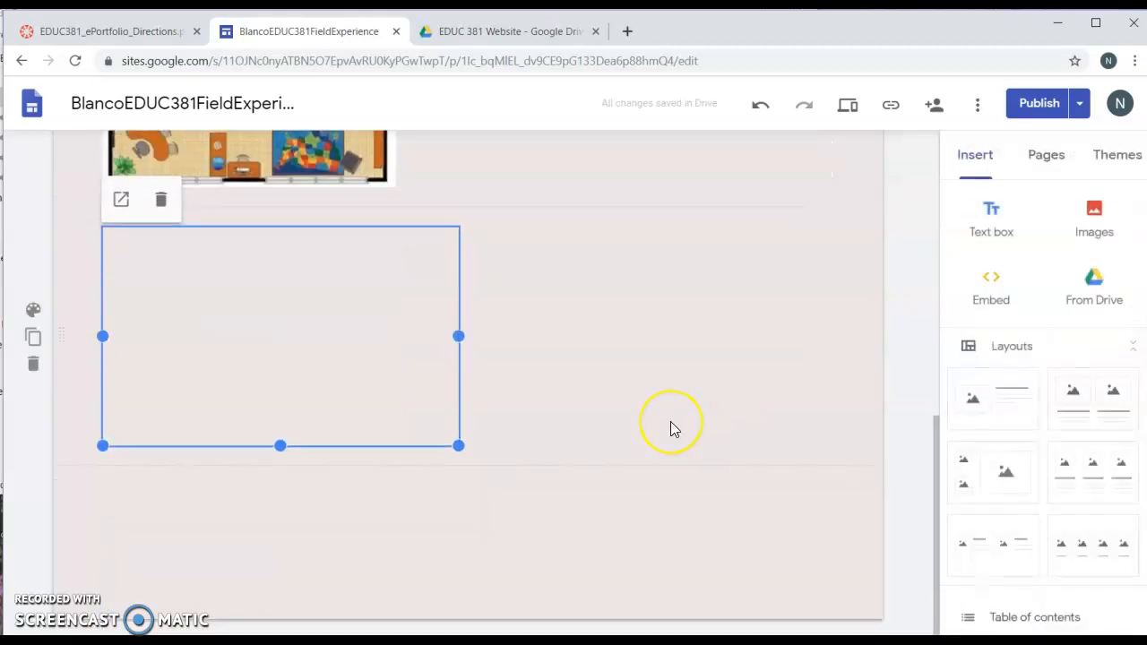
- Place the classroom diagram and the FE Report I document beside the Classroom Environment text in the same section
scroll(672, 429, "up", 4)
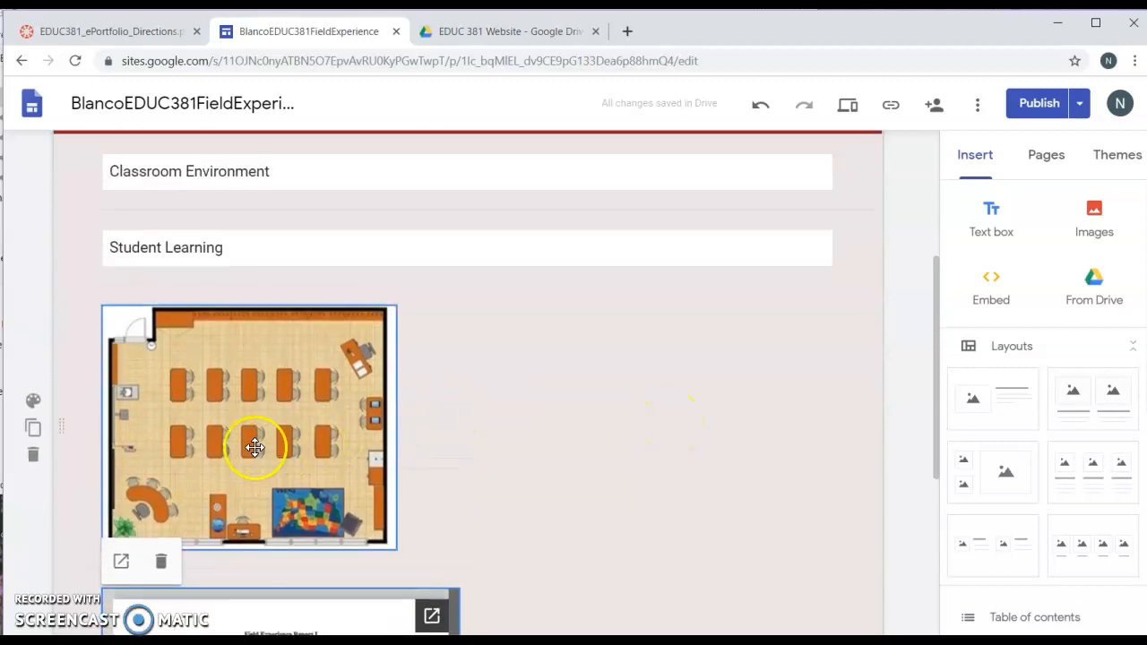
left_click_drag(255, 448, 845, 349)
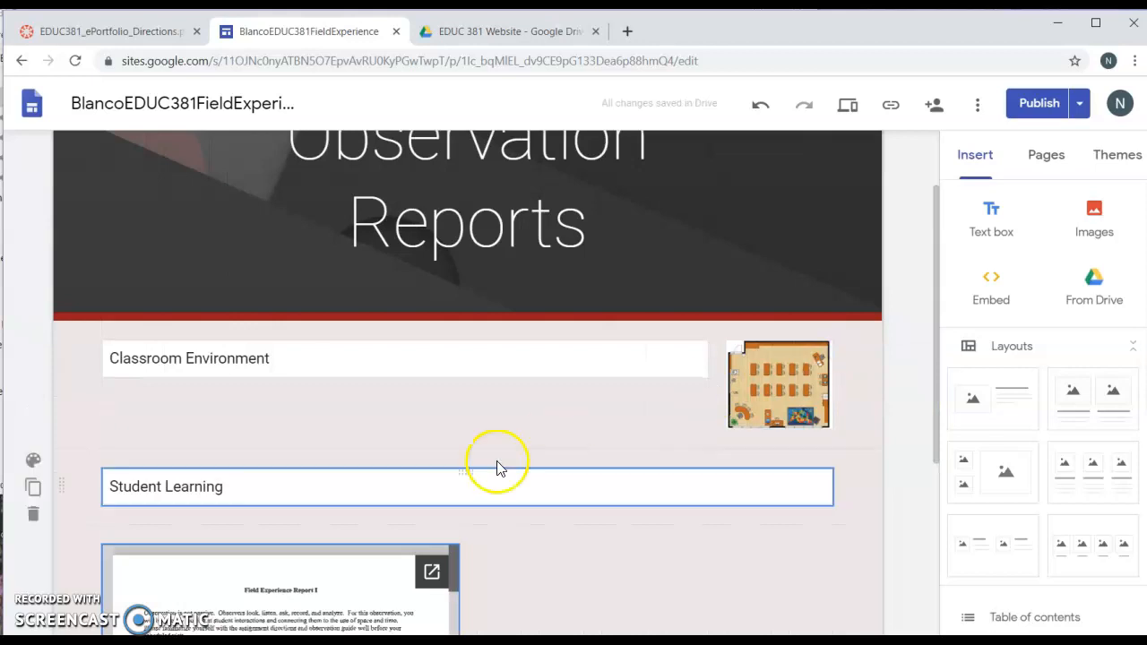
left_click_drag(297, 583, 840, 369)
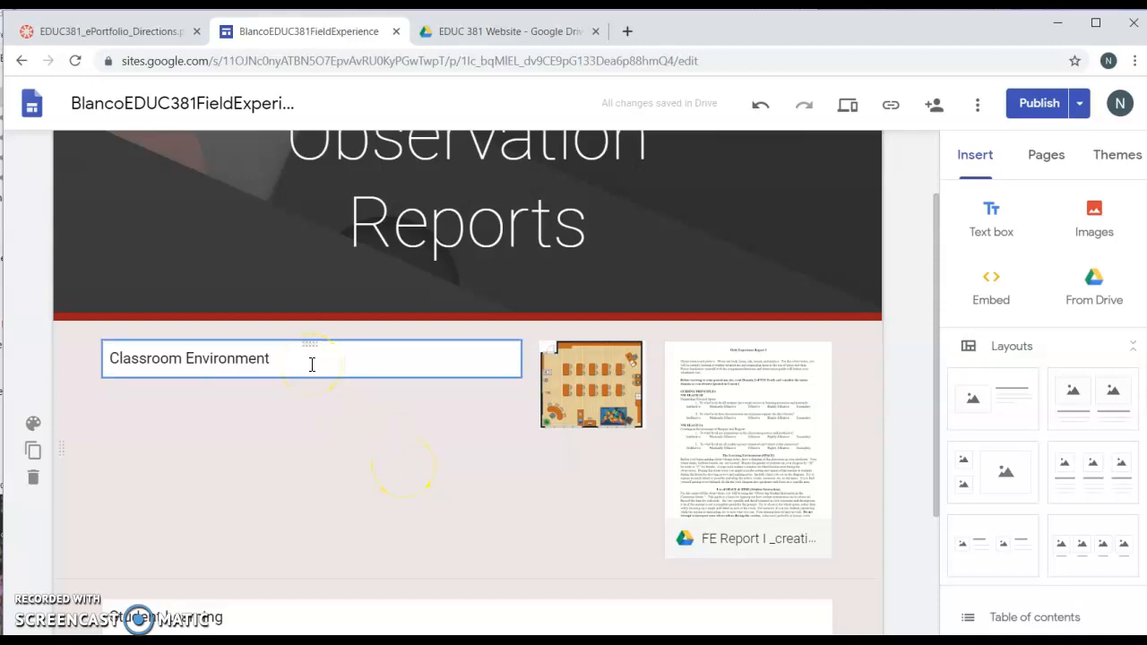
- Narrow the Classroom Environment text box and place the classroom diagram directly beneath it
left_click(411, 360)
left_click_drag(518, 360, 318, 369)
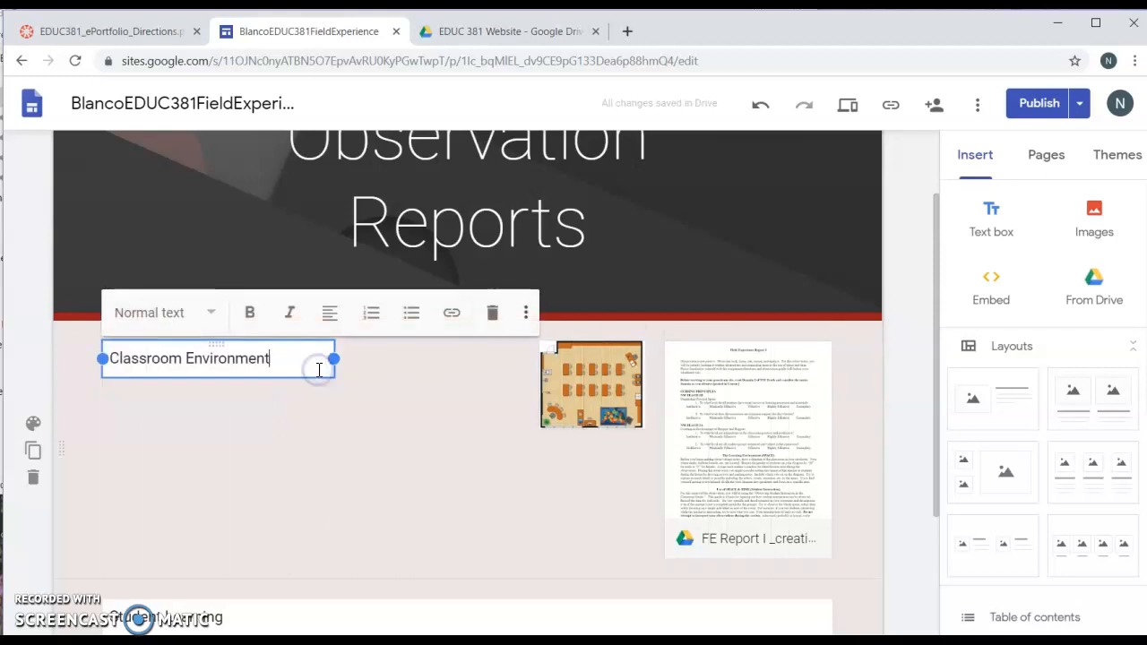
left_click_drag(590, 384, 187, 477)
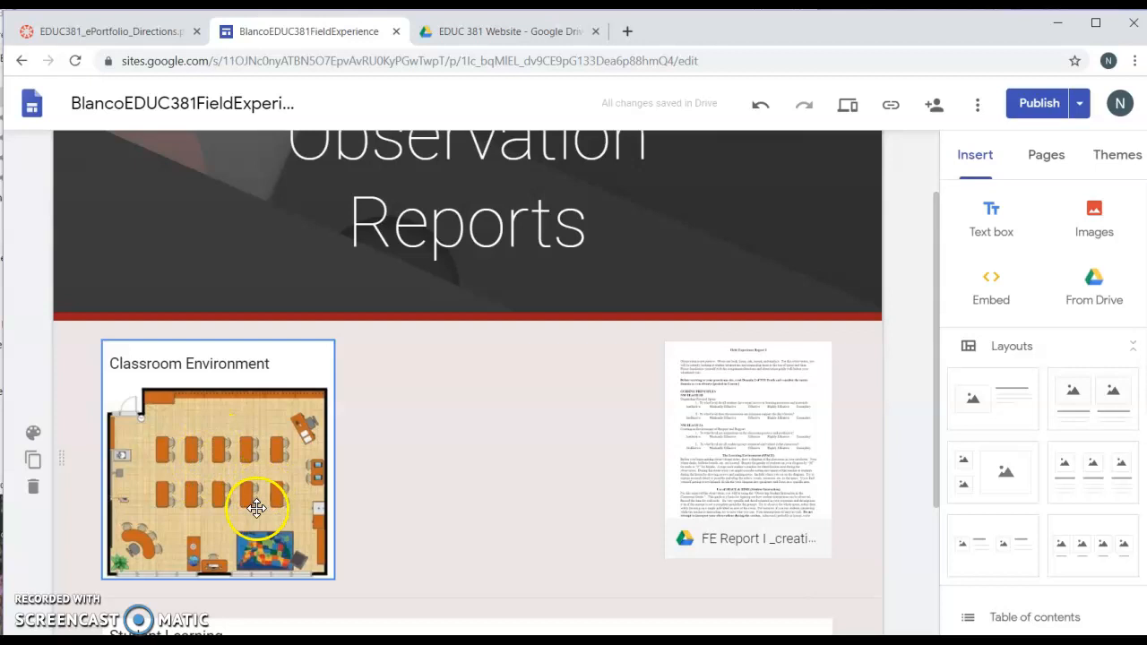
- Center the Classroom Environment text above the diagram
left_click_drag(271, 364, 119, 365)
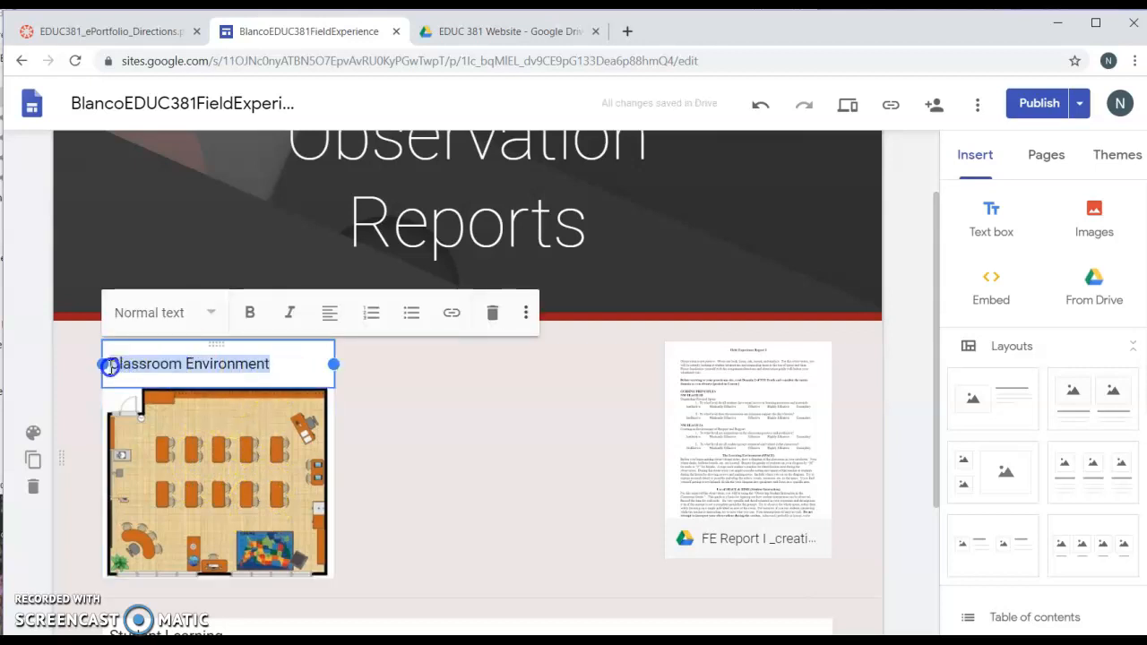
left_click(330, 312)
left_click(340, 355)
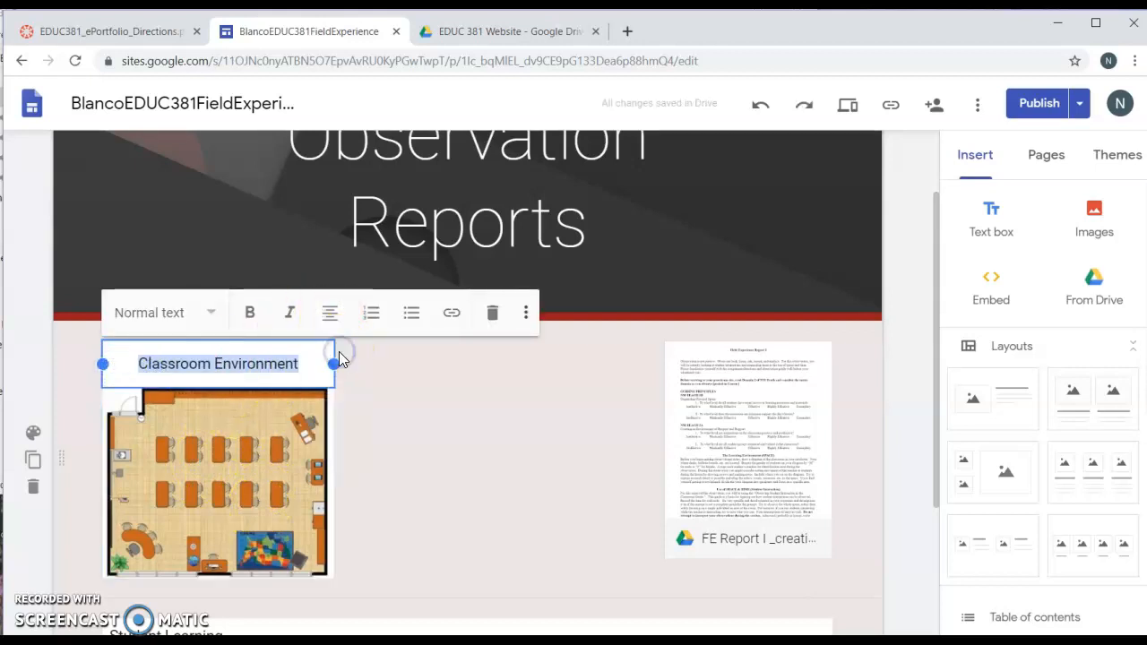
- Bring the FE Report I document and the Classroom Environment group together toward the middle of the section
left_click(379, 412)
left_click_drag(691, 435, 559, 427)
left_click(328, 436)
left_click_drag(215, 440, 353, 453)
- Enlarge the embedded FE Report I document in width and height so its first page is readable beside the diagram
left_click(579, 456)
left_click_drag(645, 561, 750, 494)
mouse_move(750, 632)
left_mouse_down()
mouse_move(714, 478)
mouse_move(751, 633)
left_mouse_up()
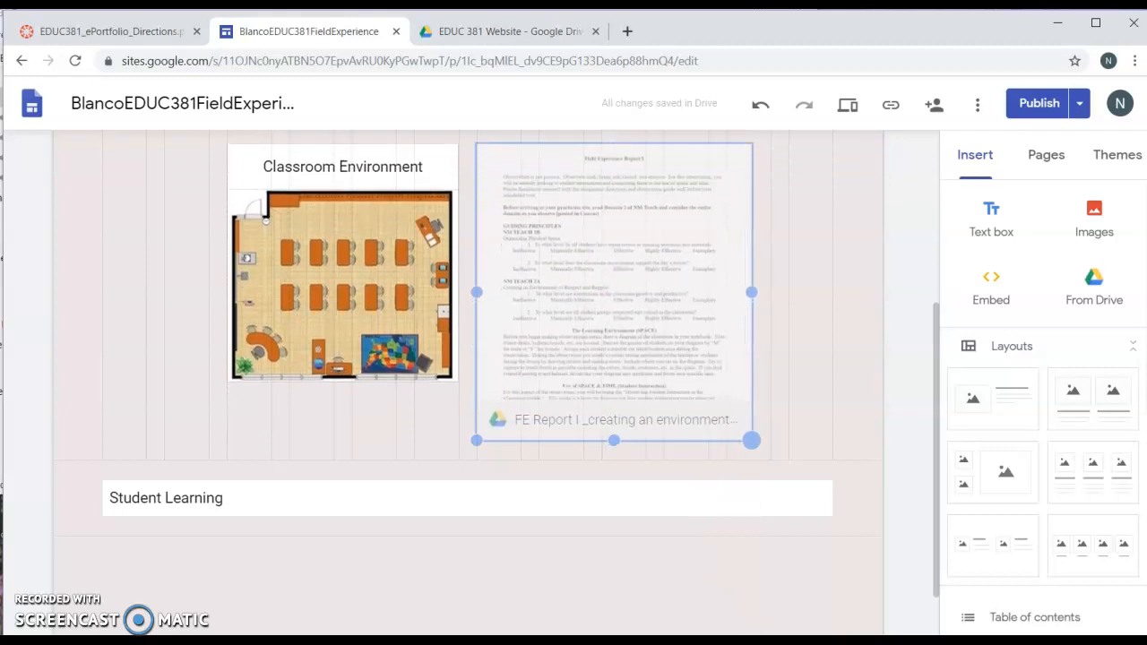
left_click_drag(751, 440, 752, 439)
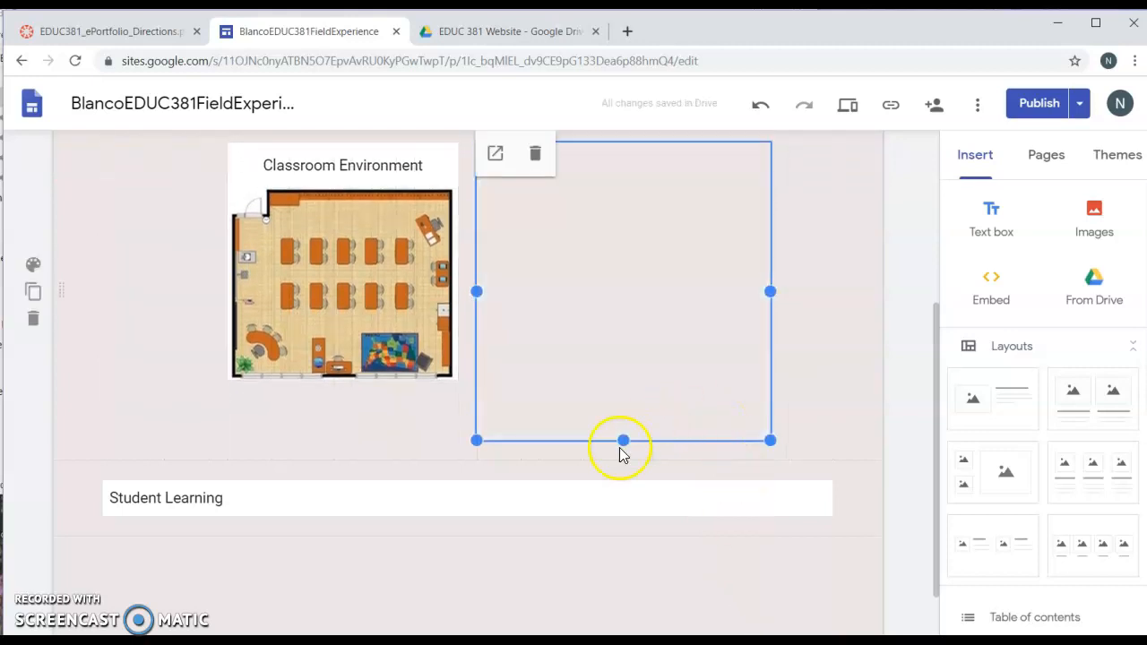
left_click_drag(620, 441, 627, 501)
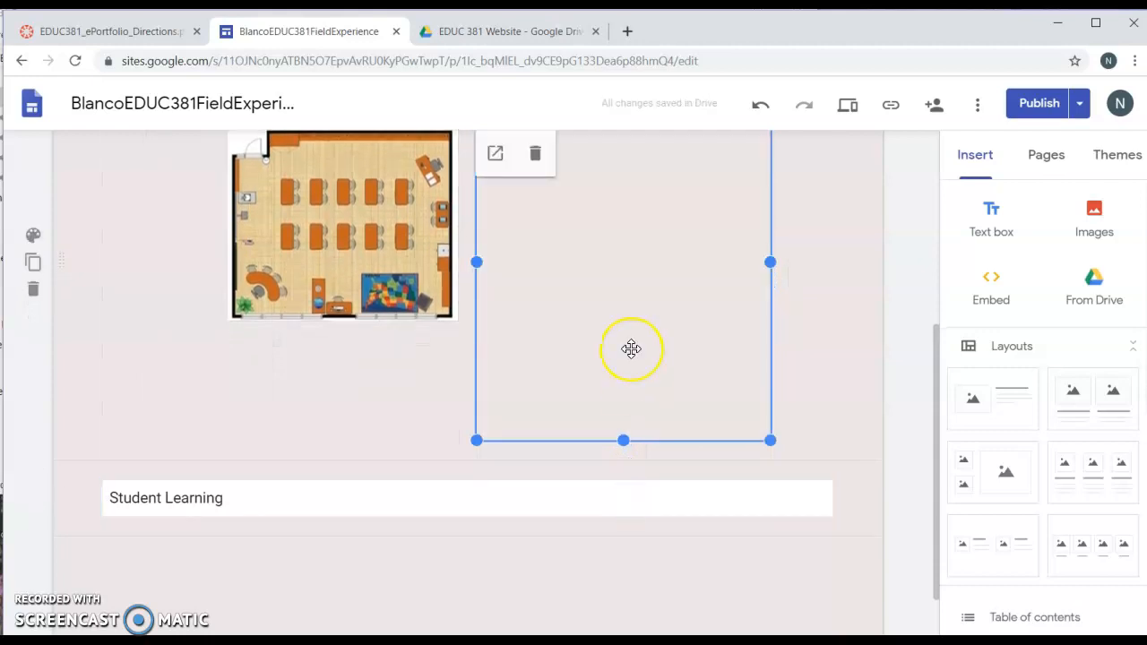
scroll(631, 349, "up", 1)
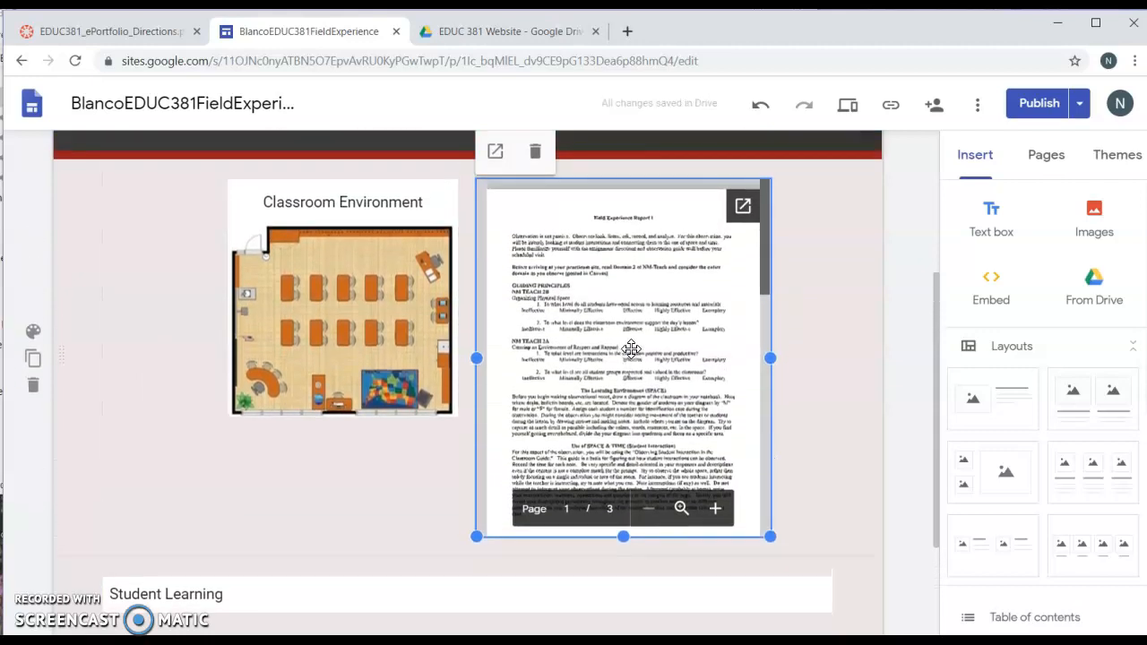
scroll(635, 385, "up", 1)
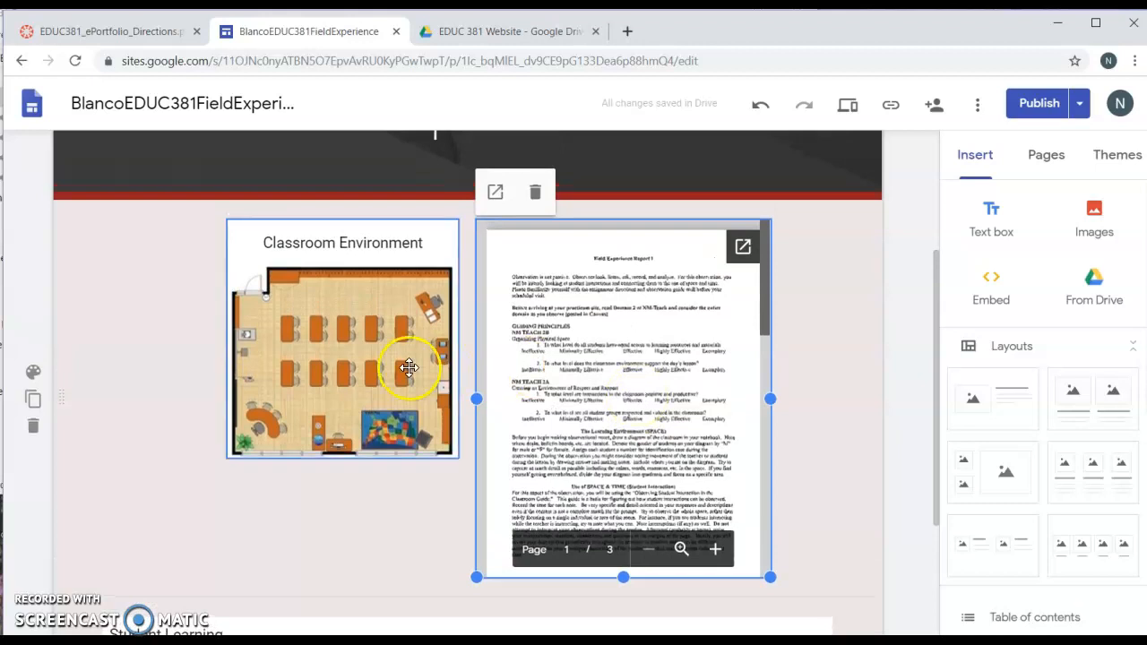
- Enlarge the classroom diagram to the report's height and widen both the diagram block and the report to fill the section's width
left_click(409, 367)
left_click_drag(227, 458, 158, 564)
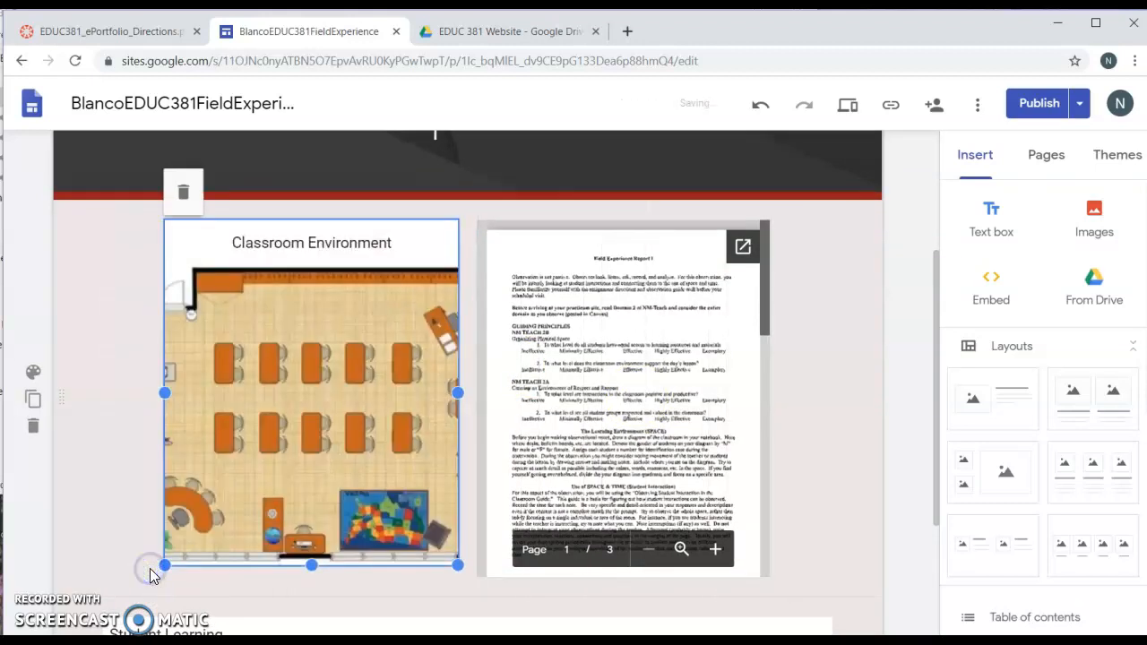
left_click(251, 419)
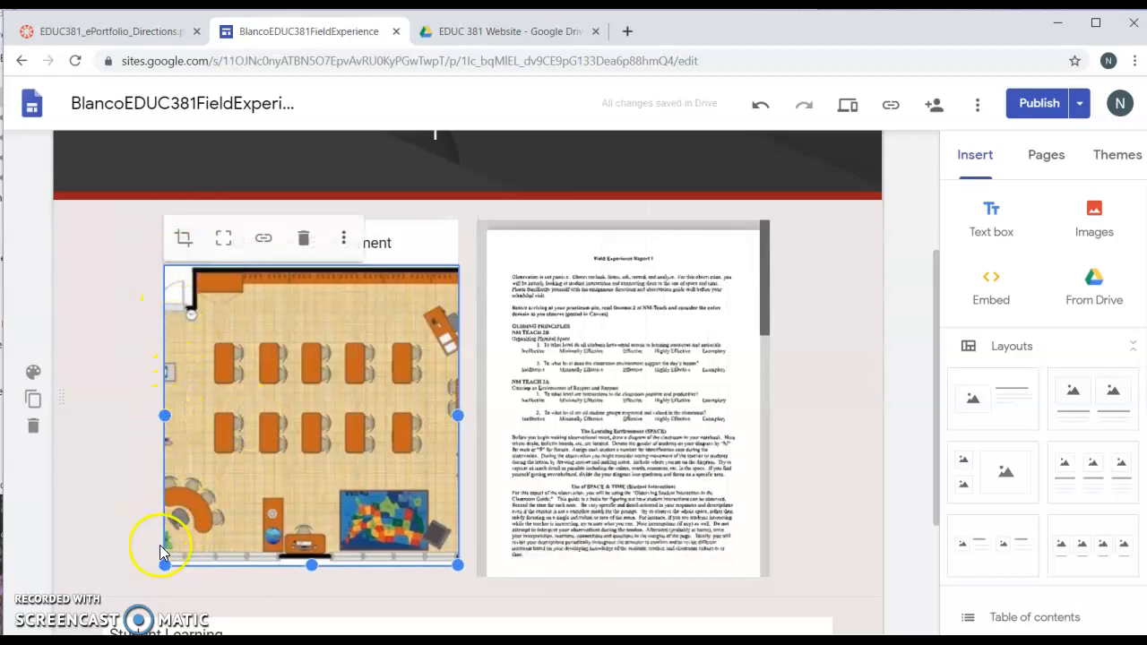
left_click_drag(167, 566, 205, 530)
left_click(235, 414)
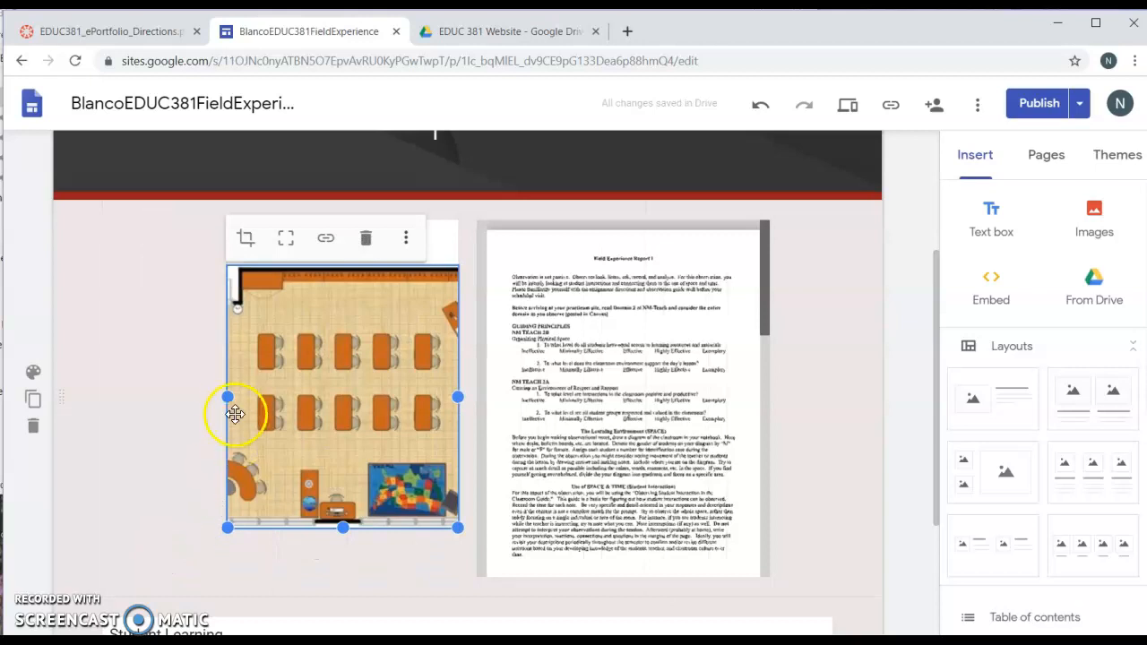
left_click_drag(226, 396, 138, 398)
left_click_drag(313, 526, 311, 577)
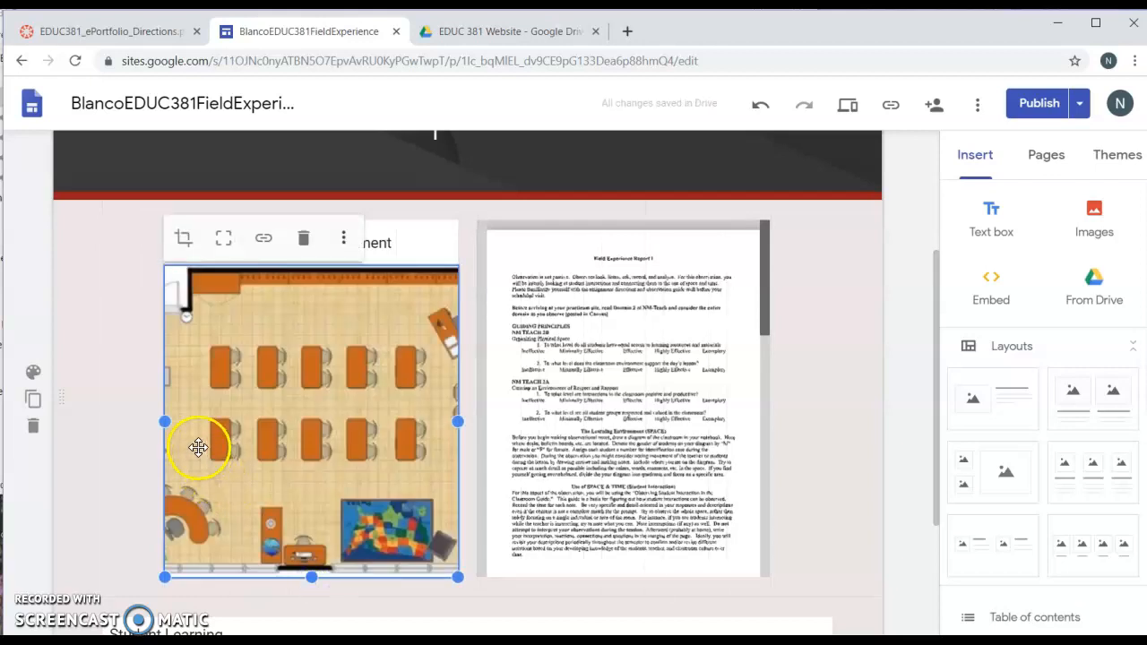
left_click_drag(163, 421, 85, 420)
left_click(641, 389)
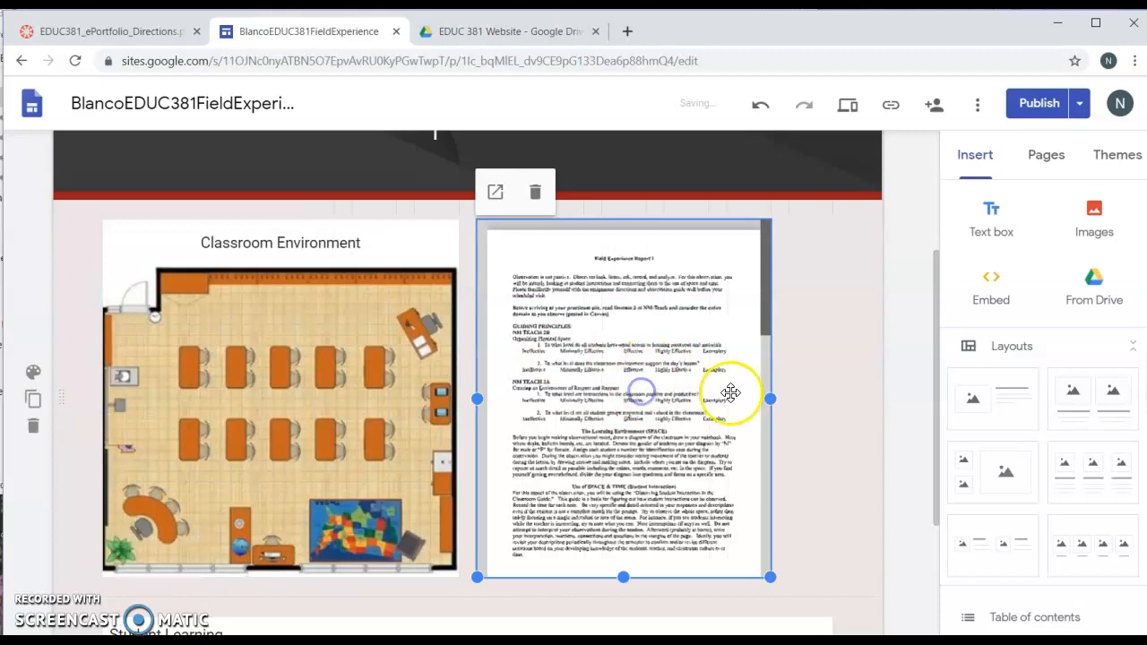
left_click_drag(769, 401, 821, 412)
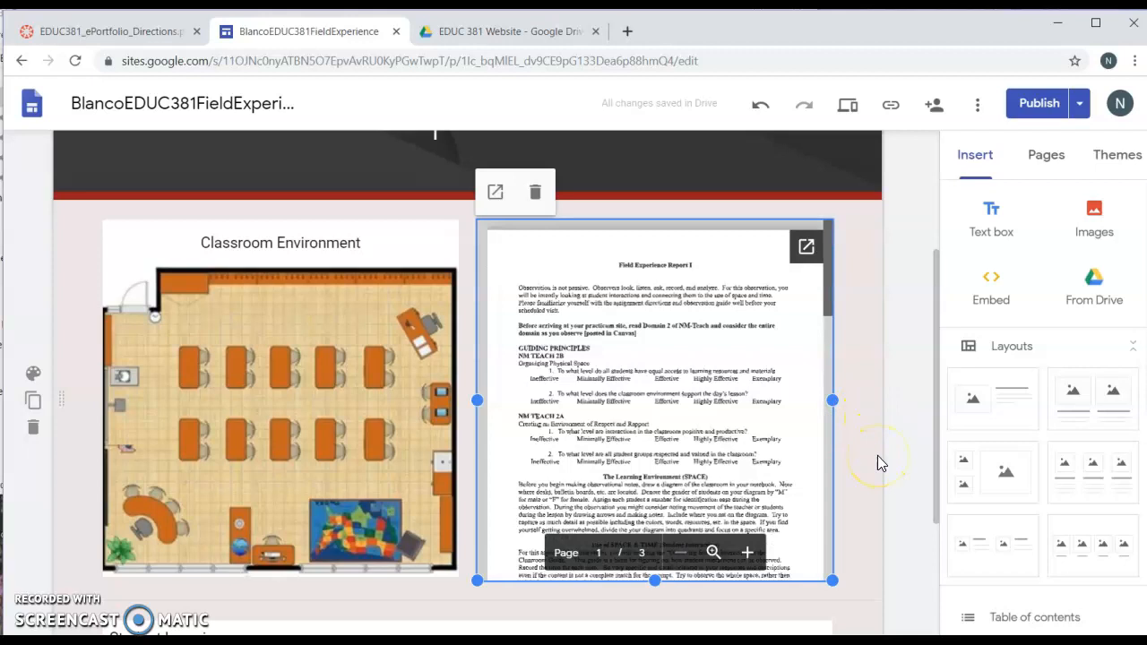
- Give the Classroom Environment section an image background, using the turquoise sea and beach picture from the gallery's first row
left_click(34, 377)
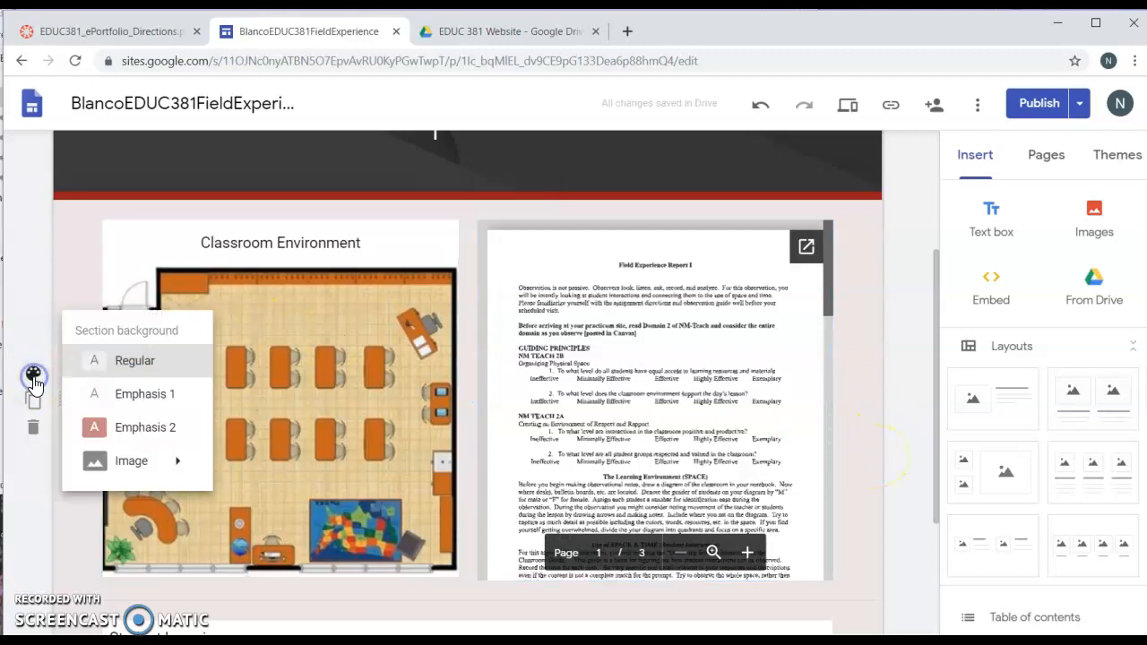
mouse_move(143, 466)
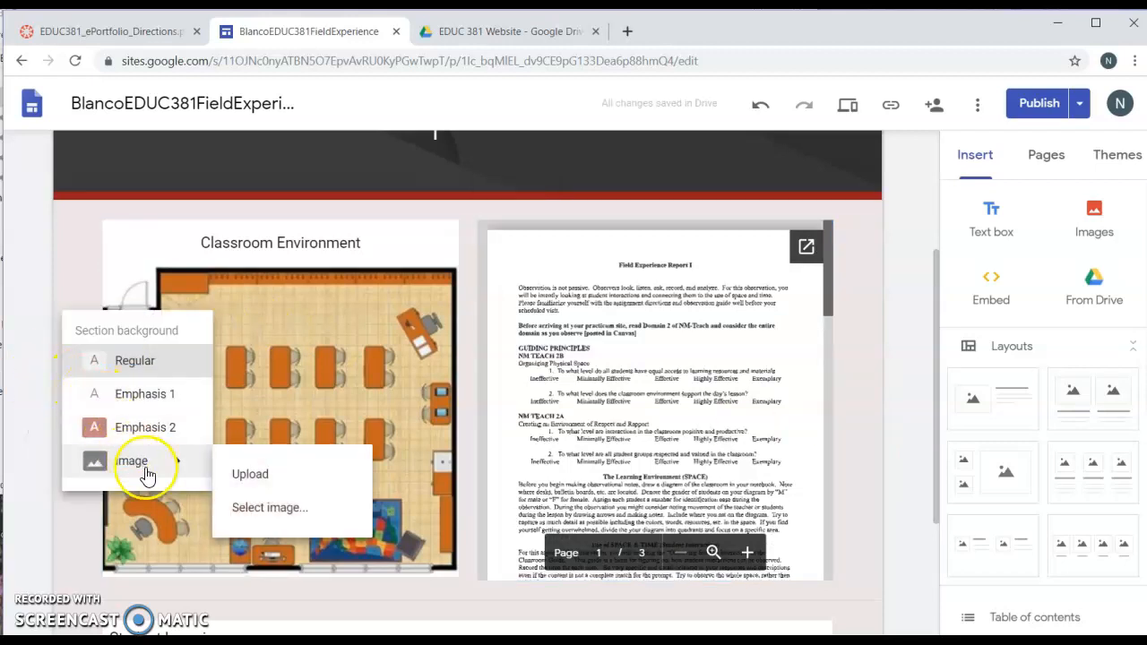
left_click(267, 513)
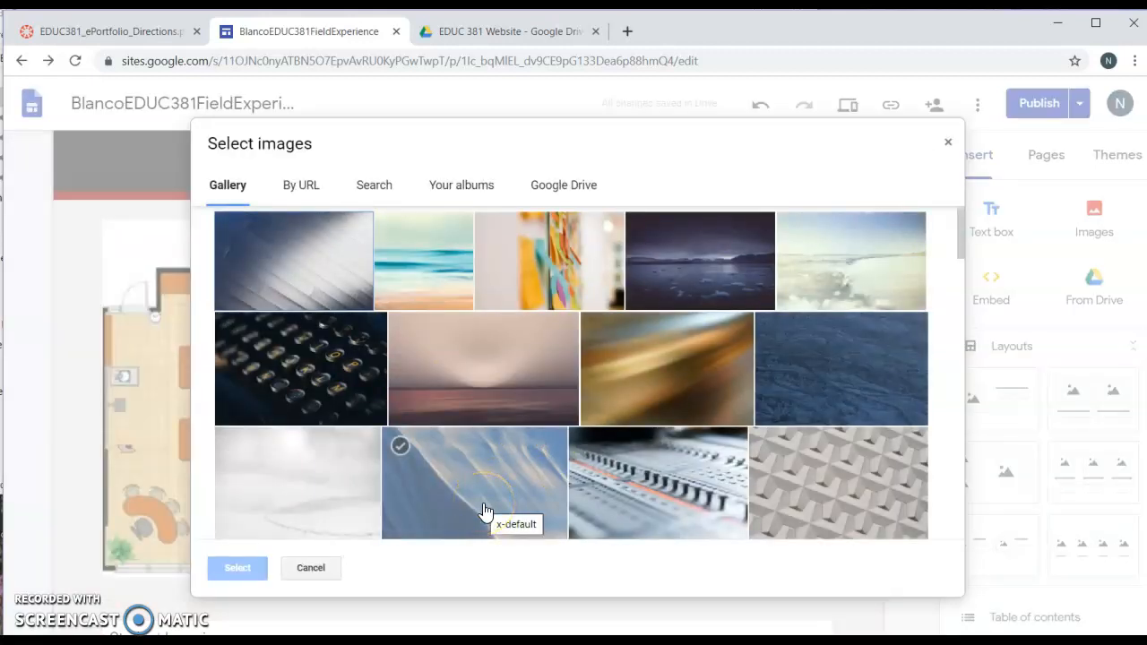
left_click(432, 273)
left_click(237, 566)
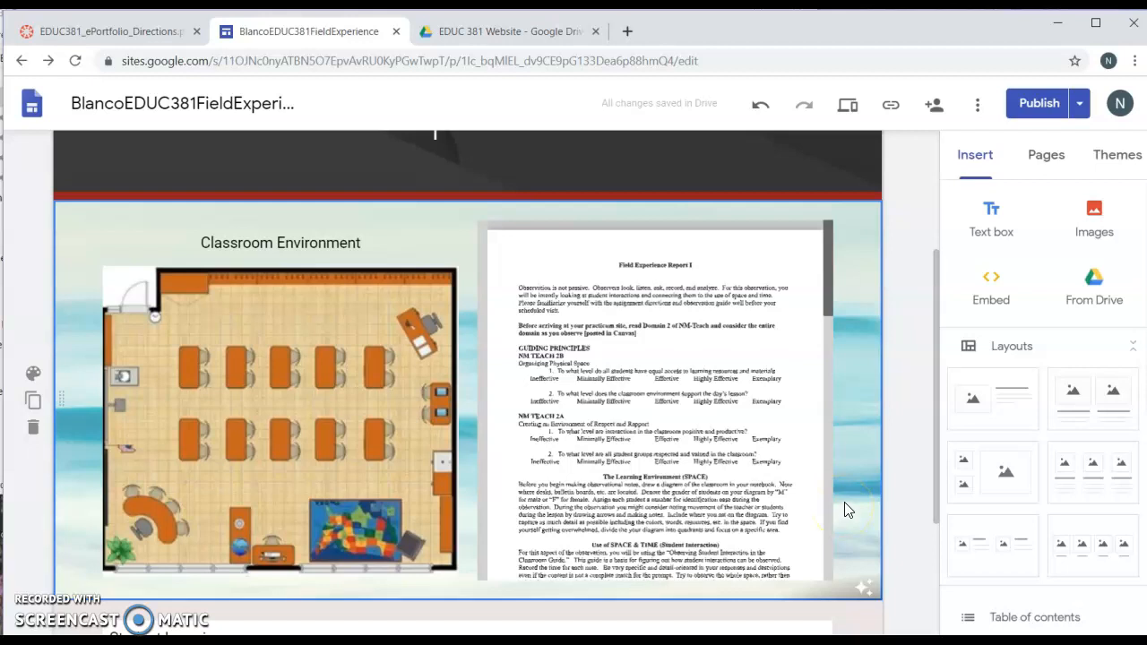
scroll(863, 469, "up", 3)
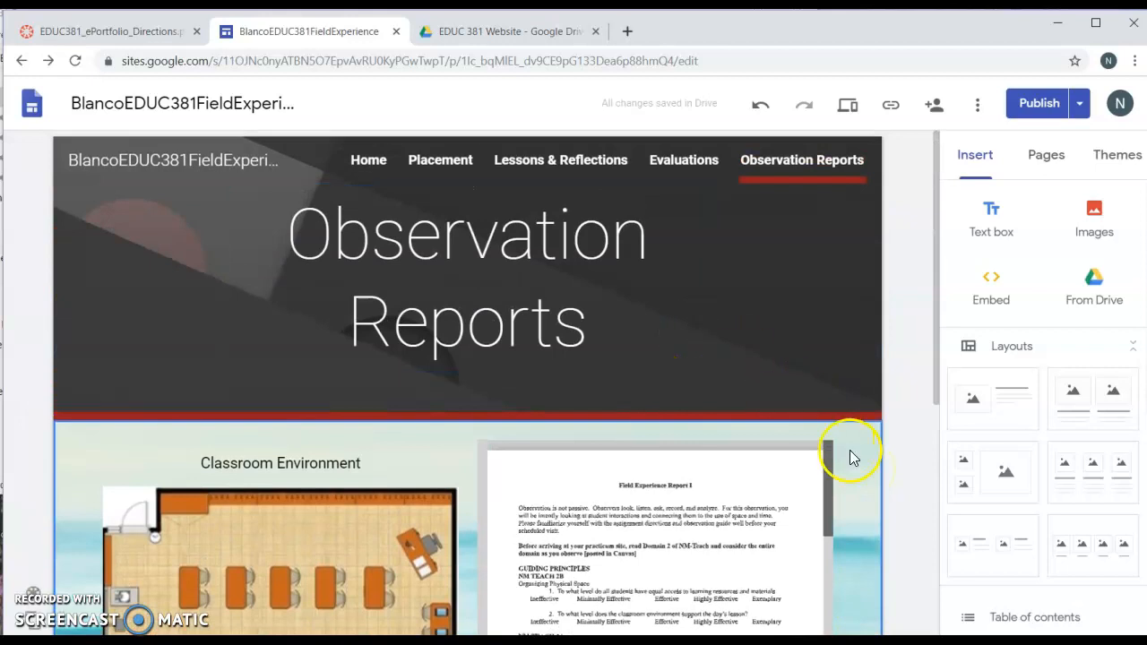
scroll(865, 497, "down", 5)
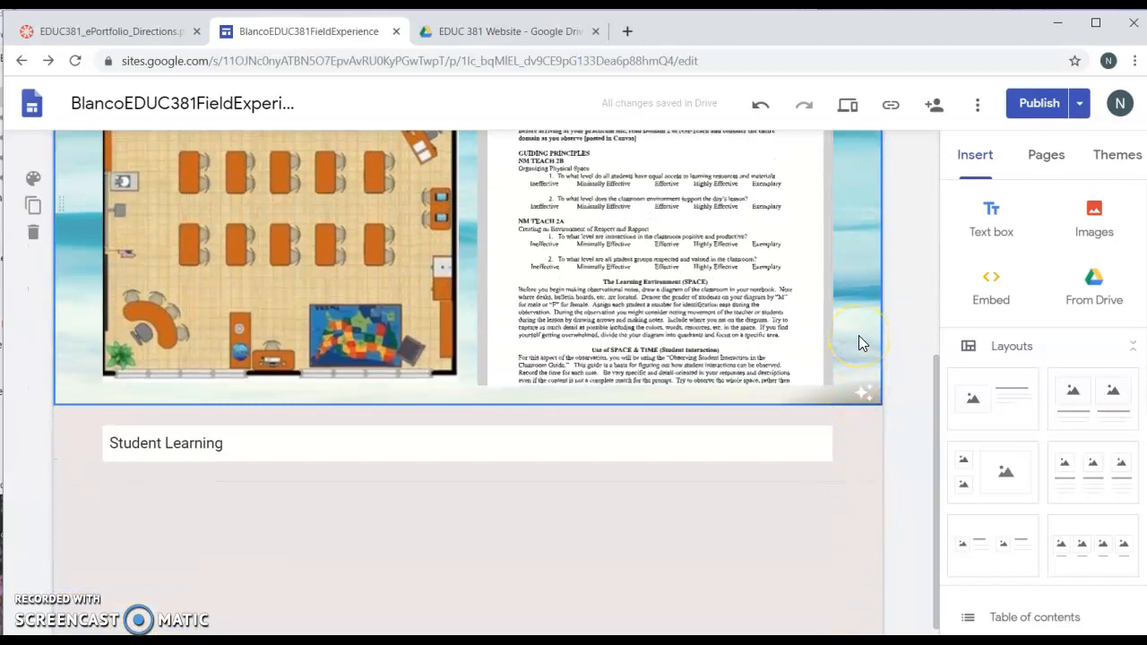
scroll(858, 340, "up", 3)
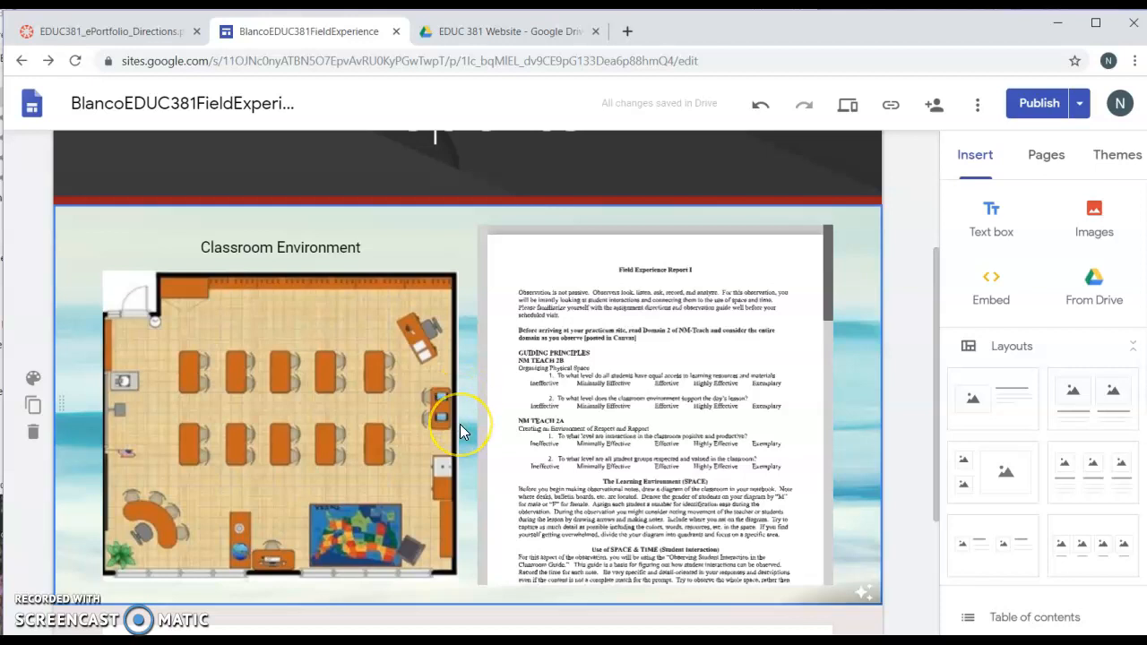
scroll(460, 424, "up", 2)
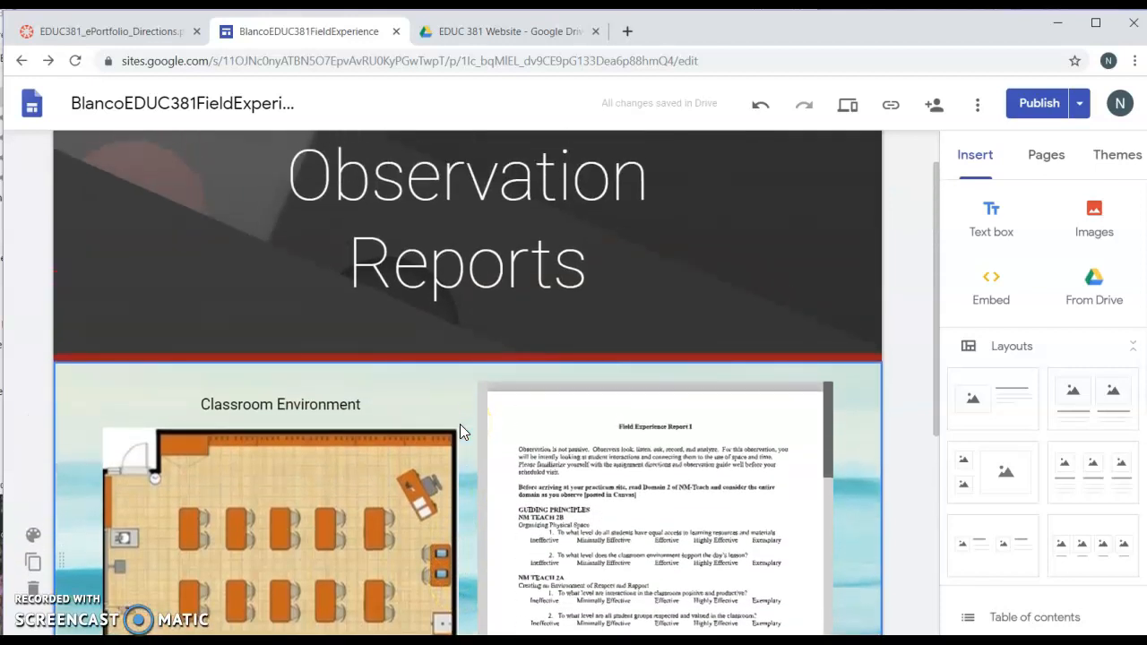
scroll(459, 424, "up", 1)
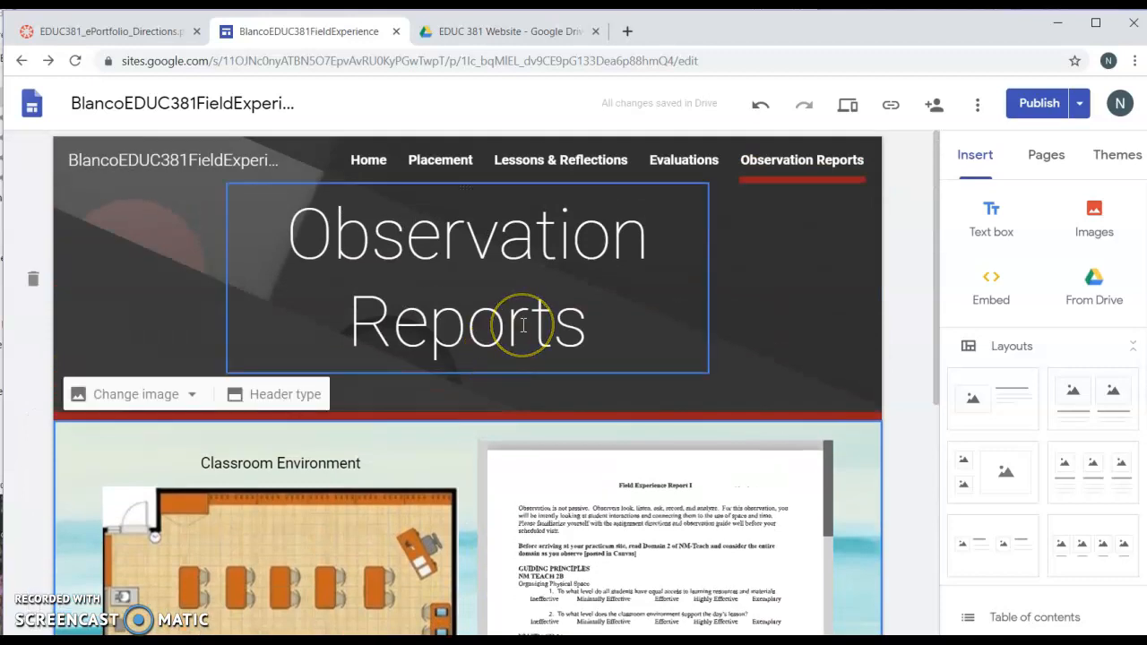